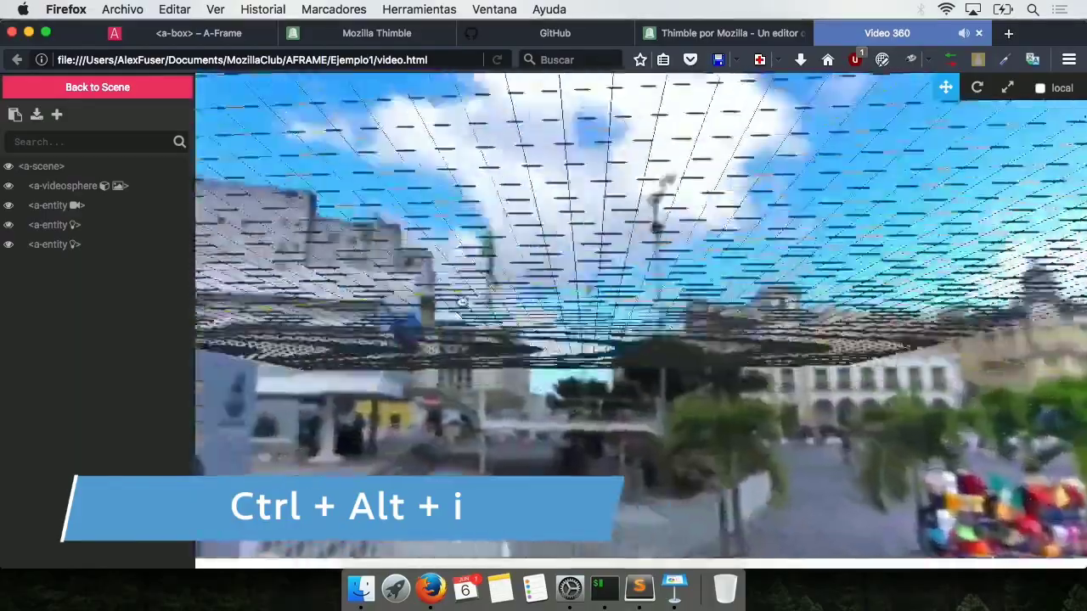
Step: Select the a-videosphere entity in the inspector and examine its transform, geometry and material properties
{"action": "left_click_drag", "start_coordinate": [659, 336], "coordinate": [537, 273]}
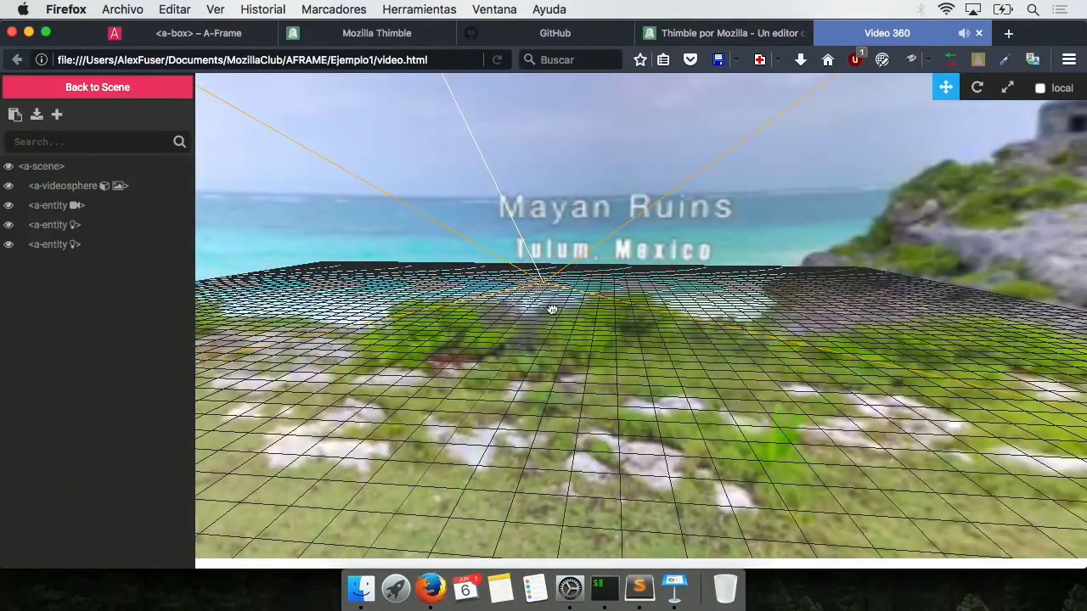
{"action": "left_click_drag", "start_coordinate": [599, 363], "coordinate": [571, 285]}
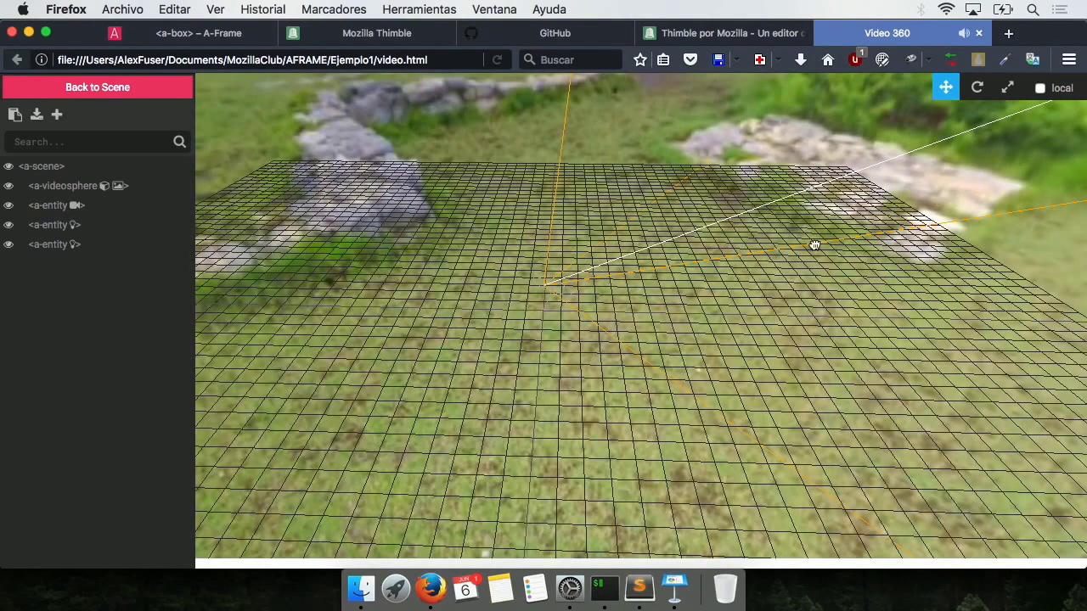
{"action": "left_click", "coordinate": [64, 186]}
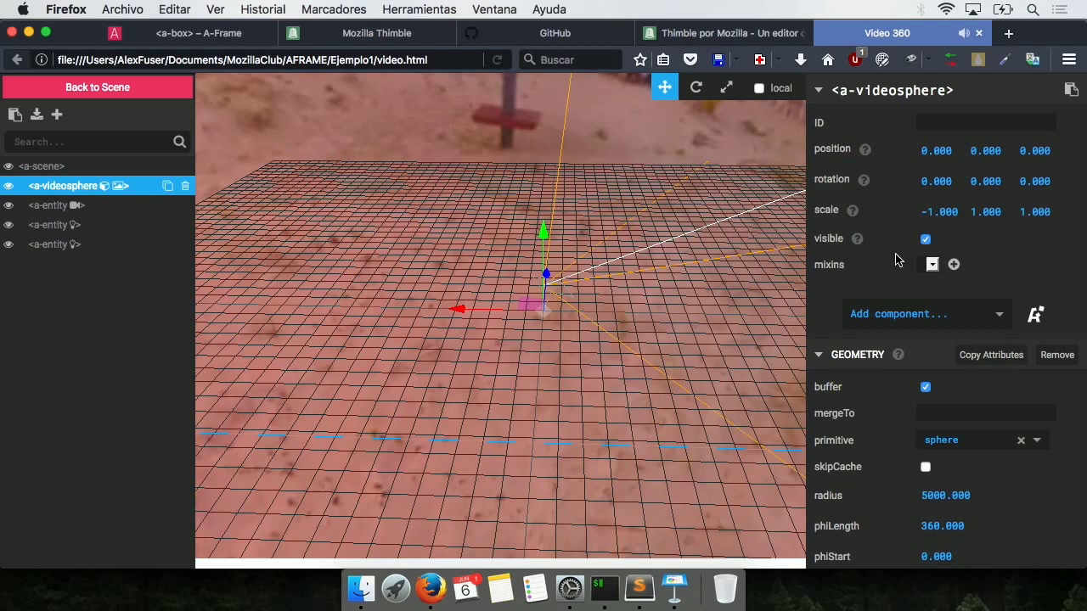
{"action": "scroll", "coordinate": [896, 260], "scroll_direction": "down", "scroll_amount": 1}
{"action": "scroll", "coordinate": [896, 259], "scroll_direction": "up", "scroll_amount": 1}
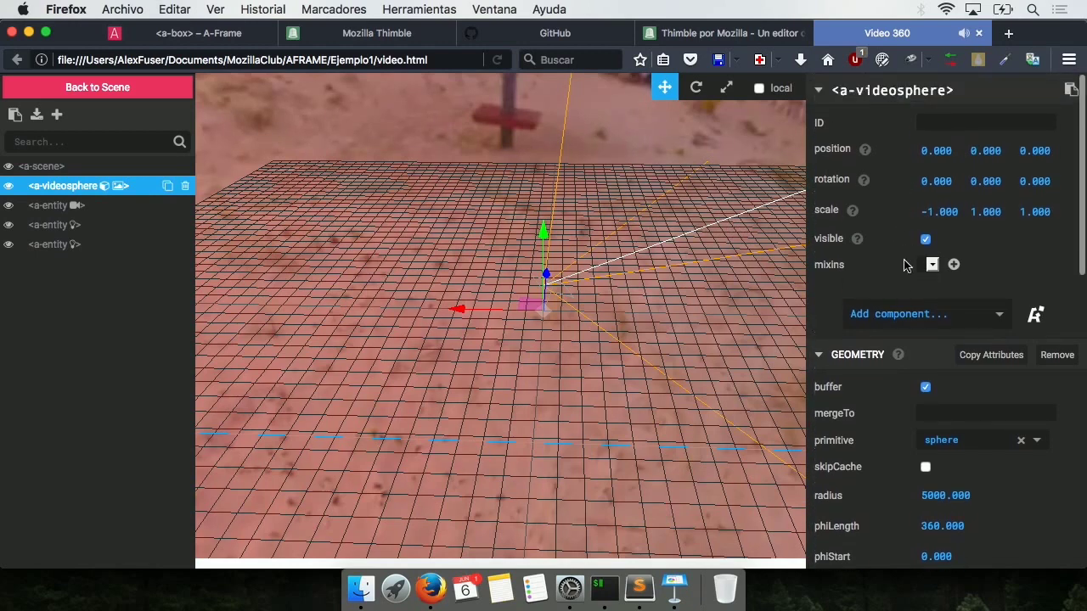
{"action": "scroll", "coordinate": [905, 276], "scroll_direction": "down", "scroll_amount": 15}
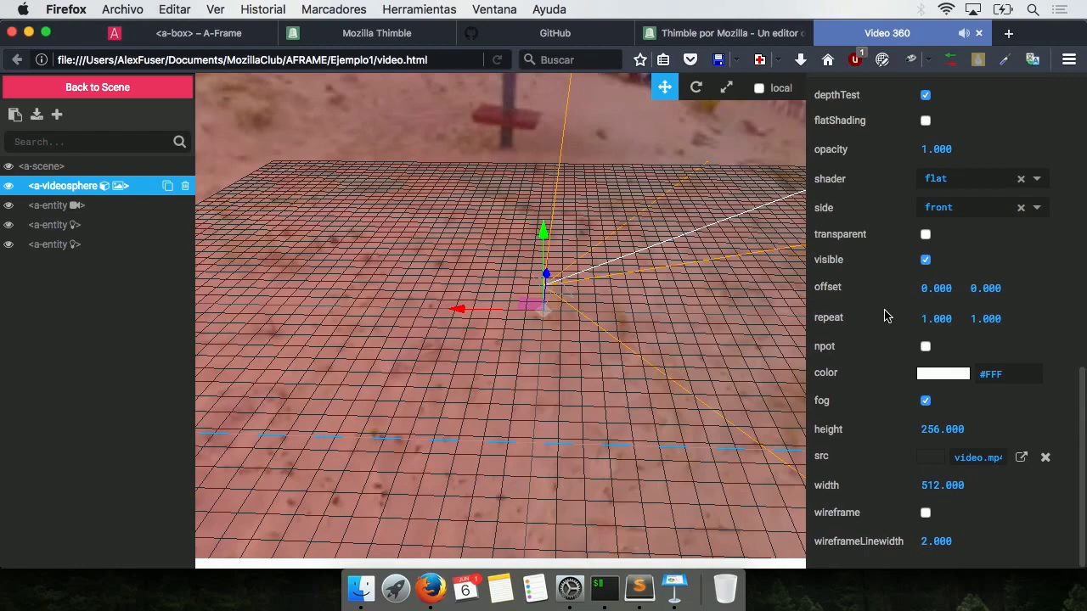
{"action": "scroll", "coordinate": [884, 316], "scroll_direction": "up", "scroll_amount": 1}
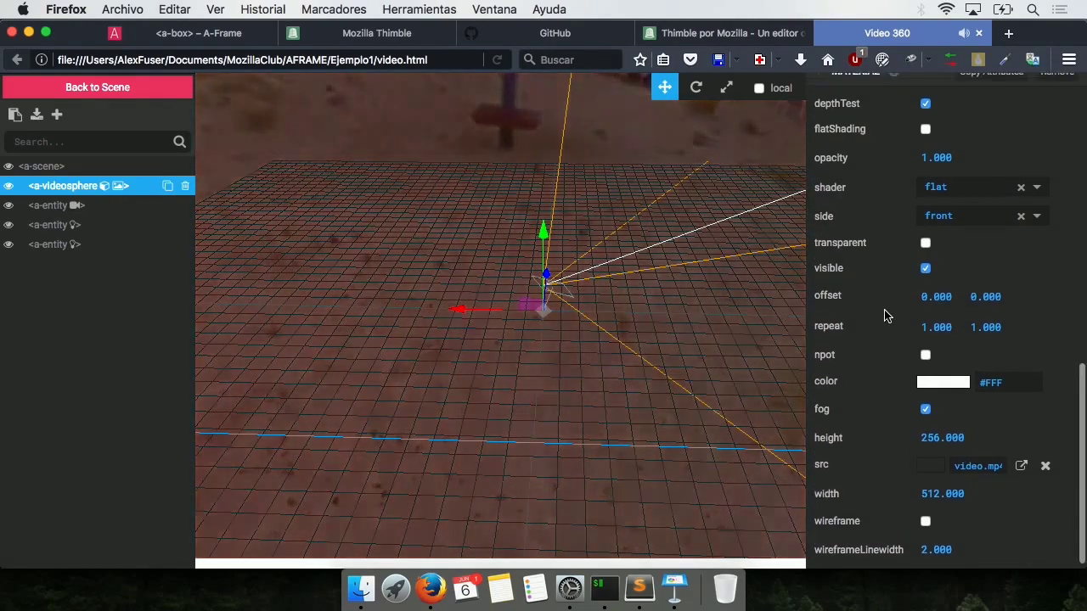
{"action": "scroll", "coordinate": [884, 316], "scroll_direction": "up", "scroll_amount": 10}
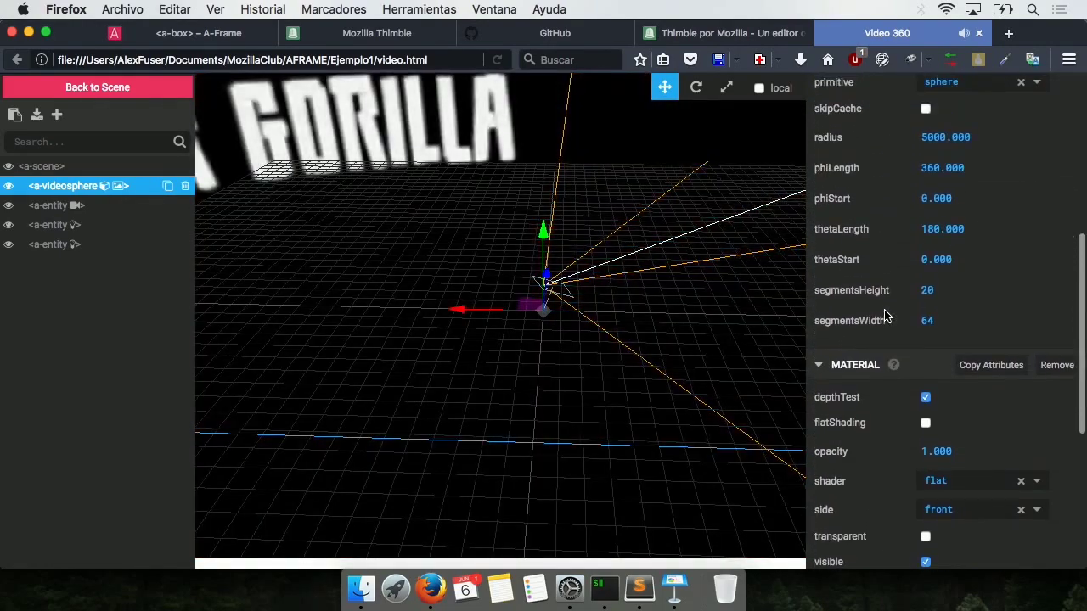
{"action": "scroll", "coordinate": [885, 316], "scroll_direction": "down", "scroll_amount": 8}
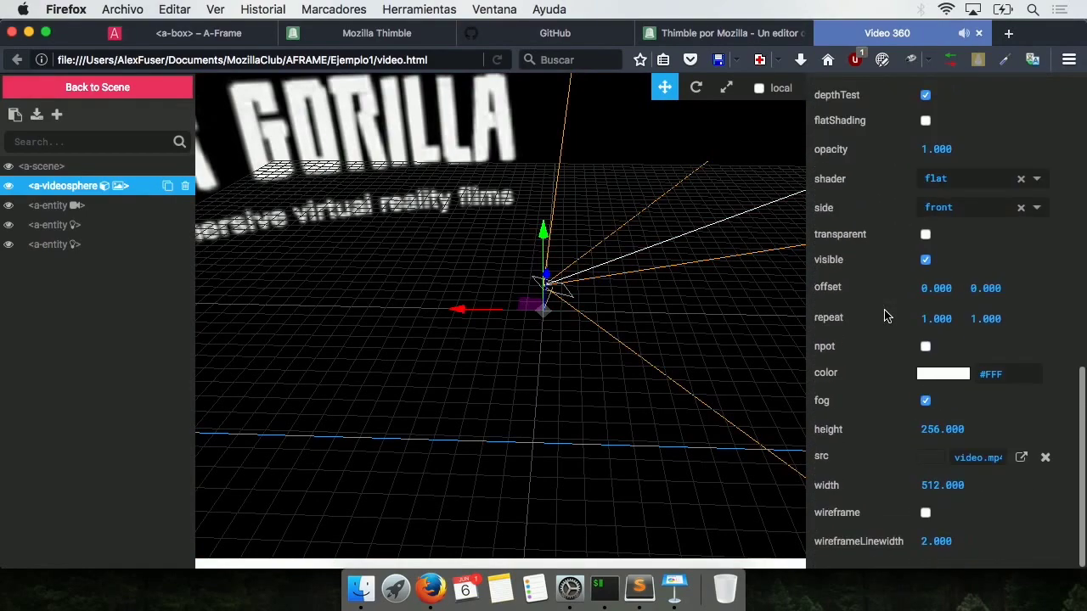
{"action": "scroll", "coordinate": [884, 316], "scroll_direction": "up", "scroll_amount": 4}
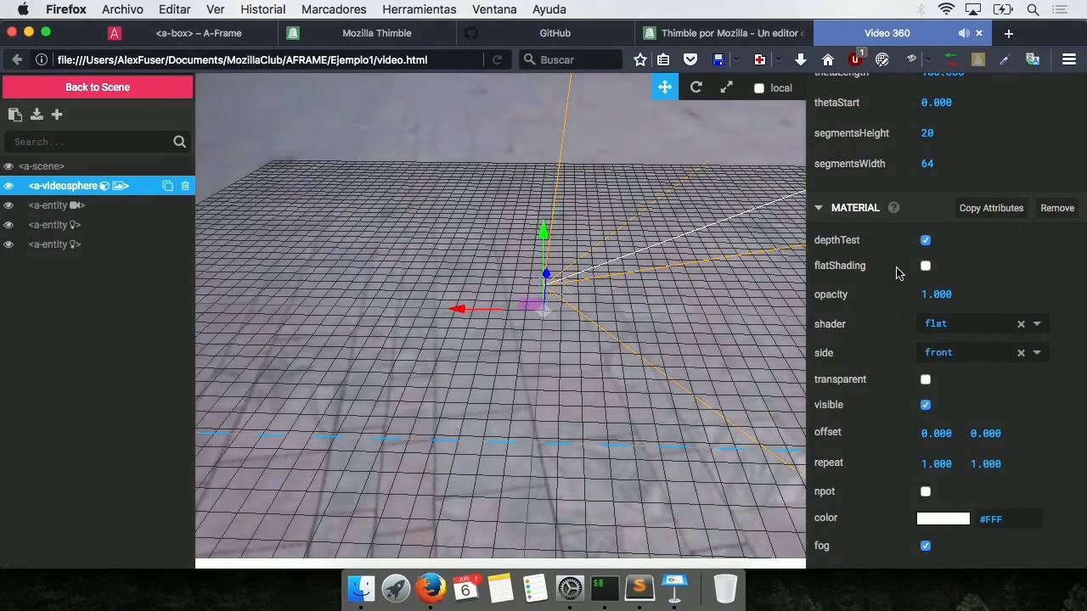
{"action": "scroll", "coordinate": [898, 273], "scroll_direction": "up", "scroll_amount": 10}
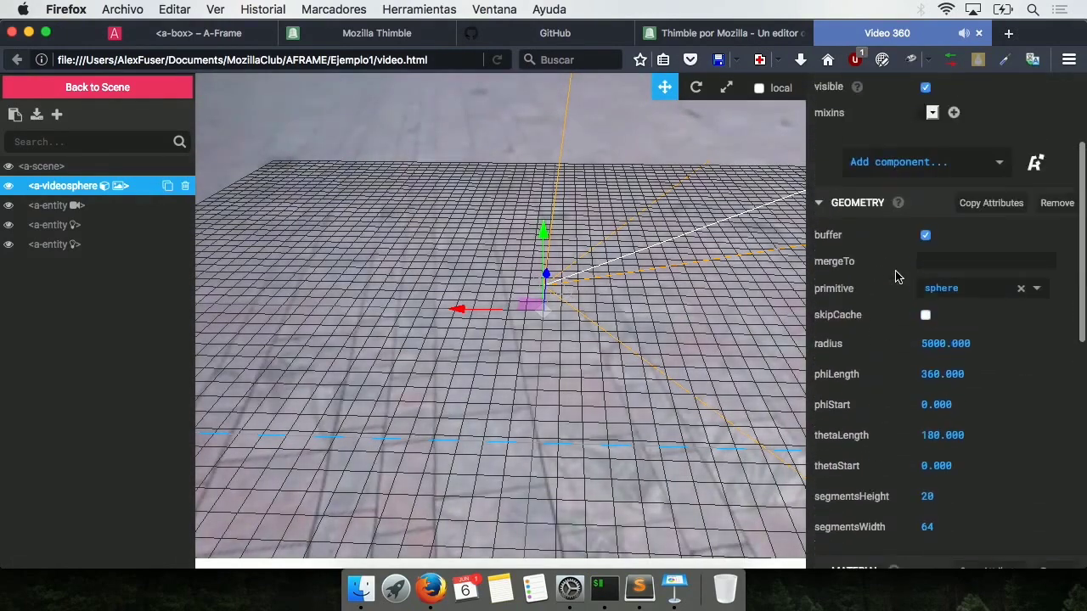
{"action": "scroll", "coordinate": [898, 275], "scroll_direction": "up", "scroll_amount": 4}
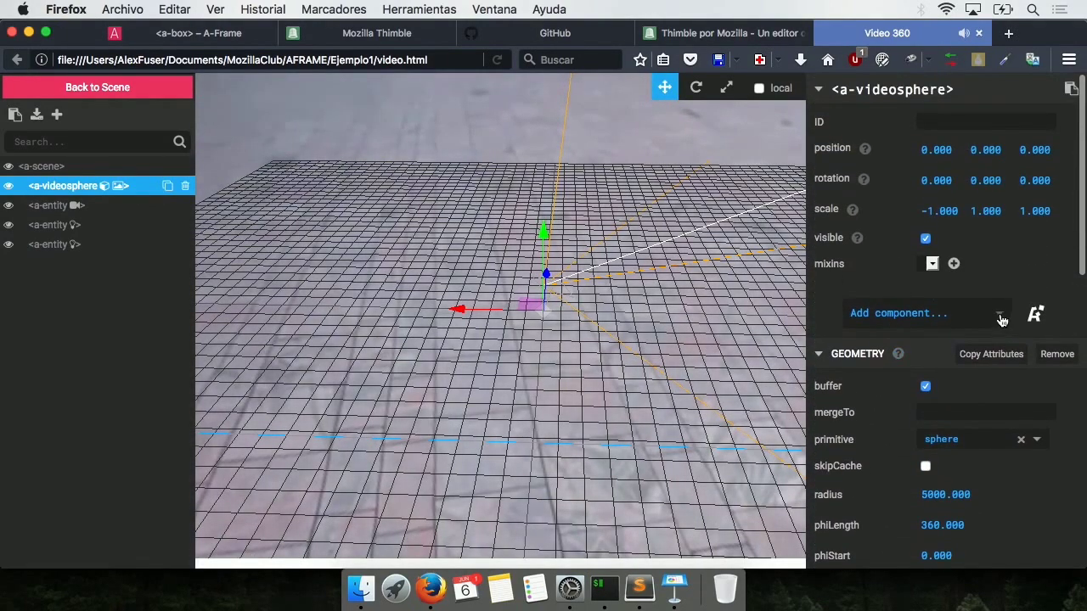
Step: Browse the components that can be added to the a-videosphere entity without choosing one
{"action": "left_click", "coordinate": [1001, 316]}
{"action": "scroll", "coordinate": [946, 425], "scroll_direction": "down", "scroll_amount": 4}
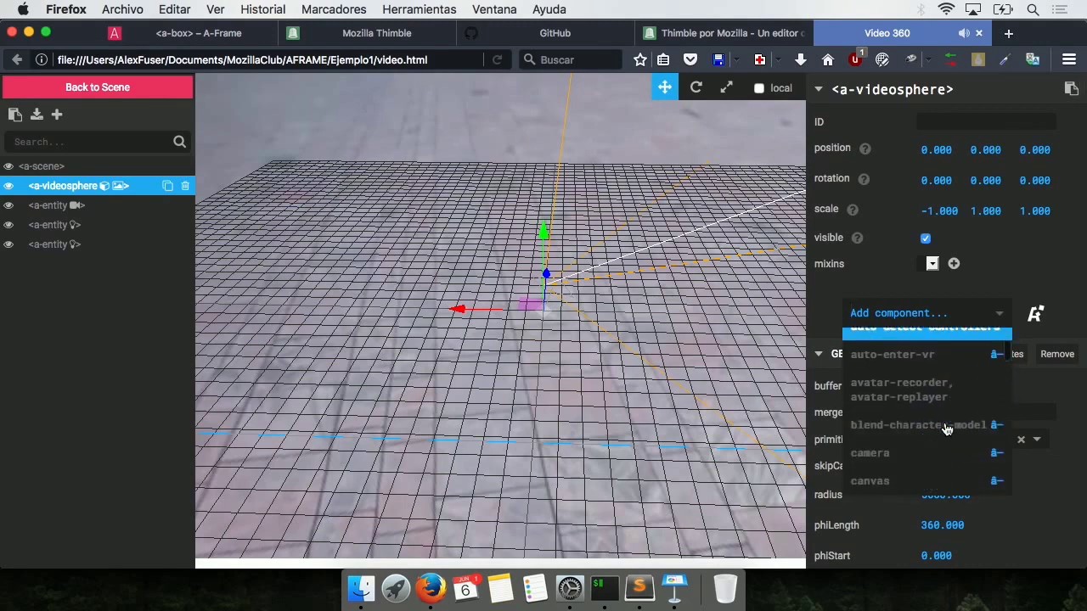
{"action": "scroll", "coordinate": [946, 425], "scroll_direction": "down", "scroll_amount": 2}
{"action": "left_click", "coordinate": [1031, 247]}
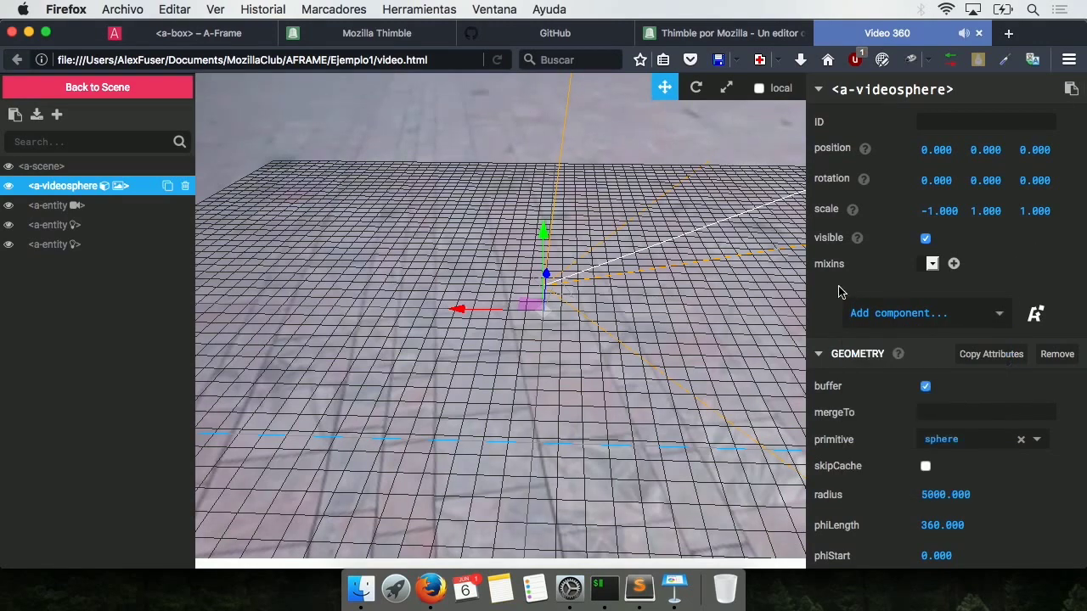
{"action": "scroll", "coordinate": [840, 291], "scroll_direction": "up", "scroll_amount": 1}
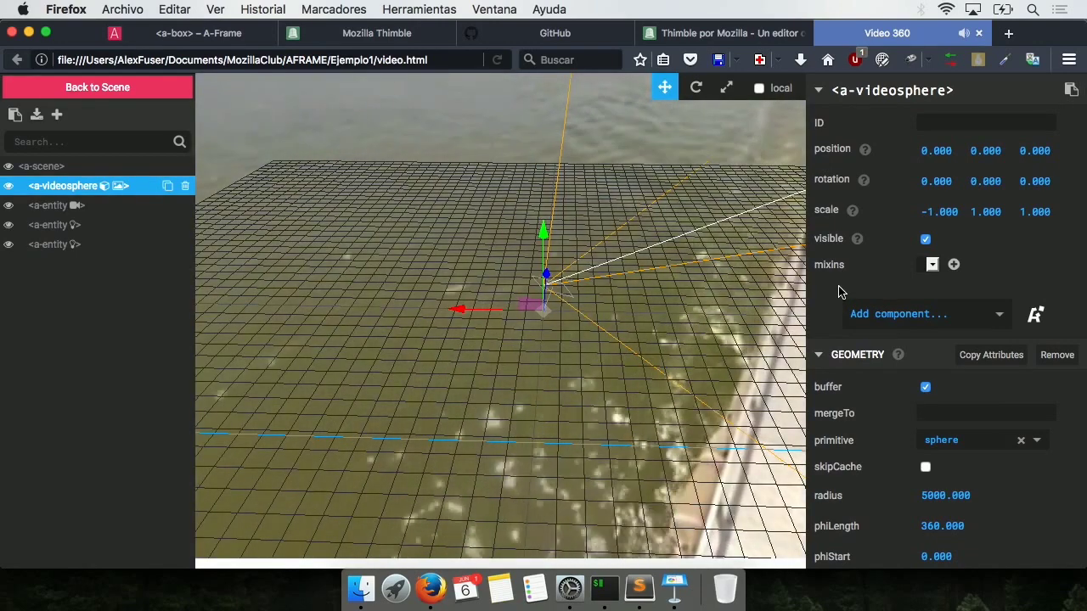
{"action": "scroll", "coordinate": [839, 291], "scroll_direction": "up", "scroll_amount": 1}
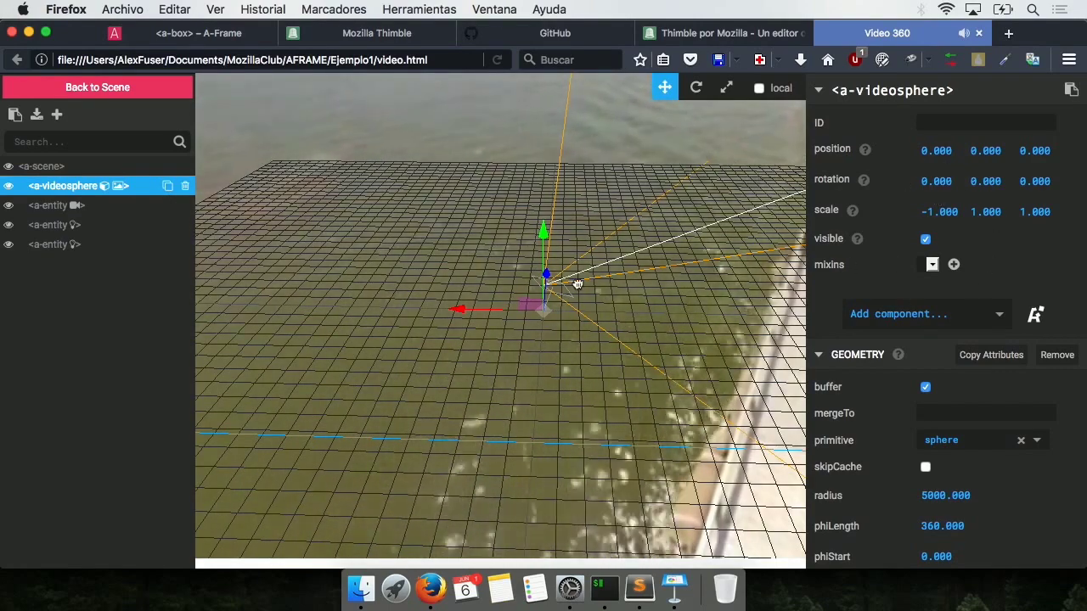
Step: Examine the properties of the camera entity and the light entities, ending with the a-videosphere selected again
{"action": "left_click", "coordinate": [51, 211]}
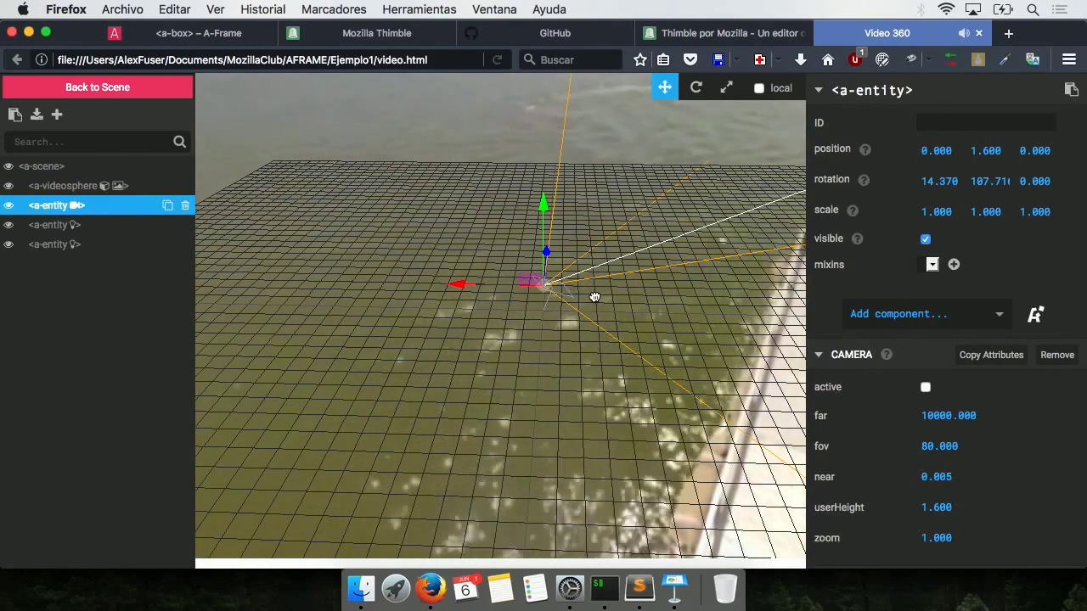
{"action": "left_click", "coordinate": [54, 228]}
{"action": "left_click", "coordinate": [53, 246]}
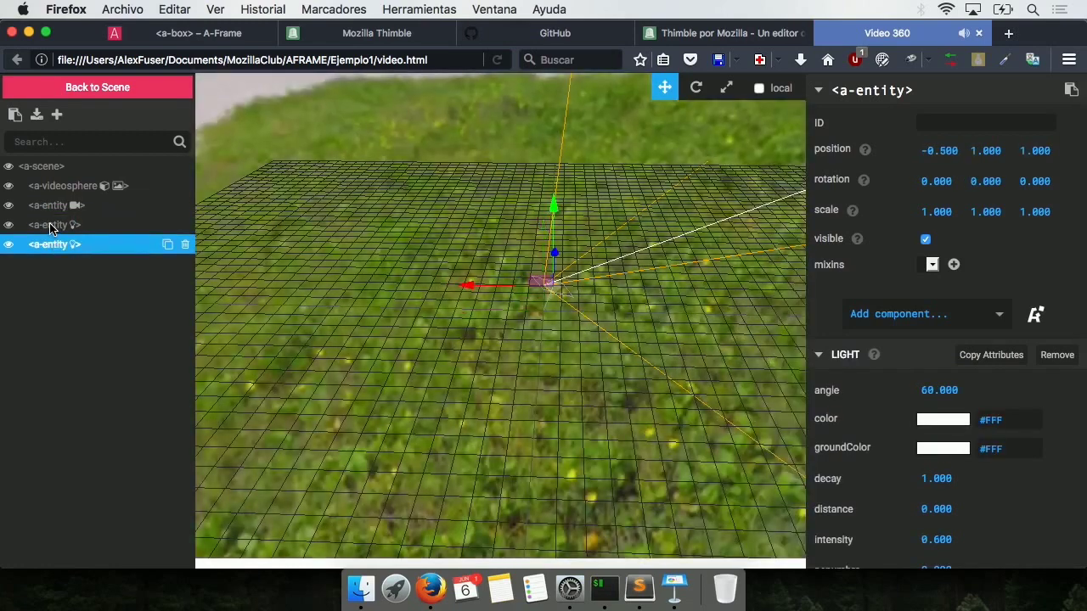
{"action": "left_click", "coordinate": [51, 187]}
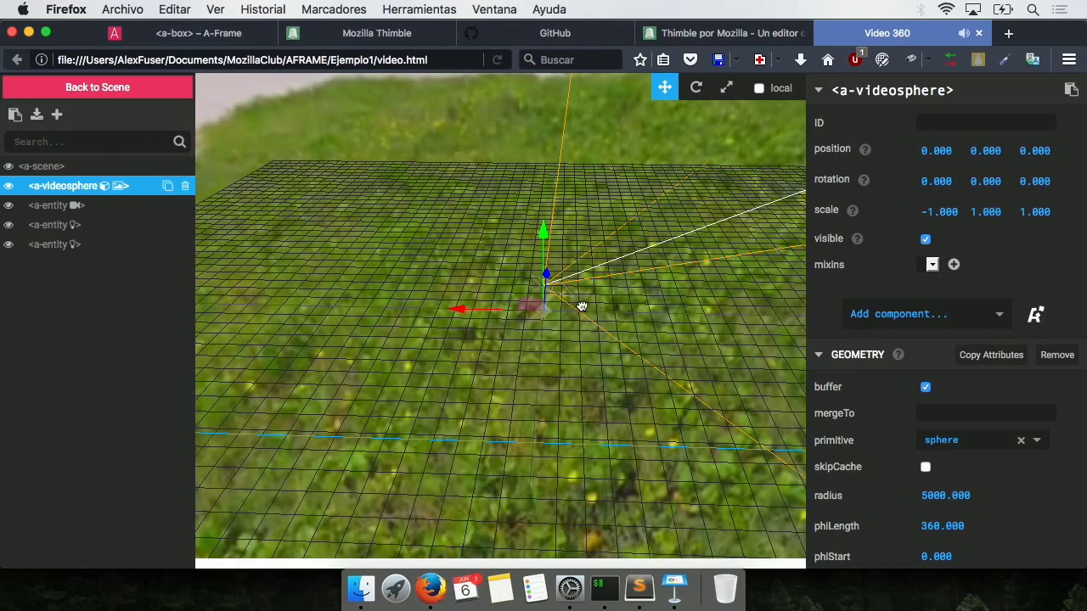
{"action": "left_click_drag", "start_coordinate": [589, 302], "coordinate": [589, 294]}
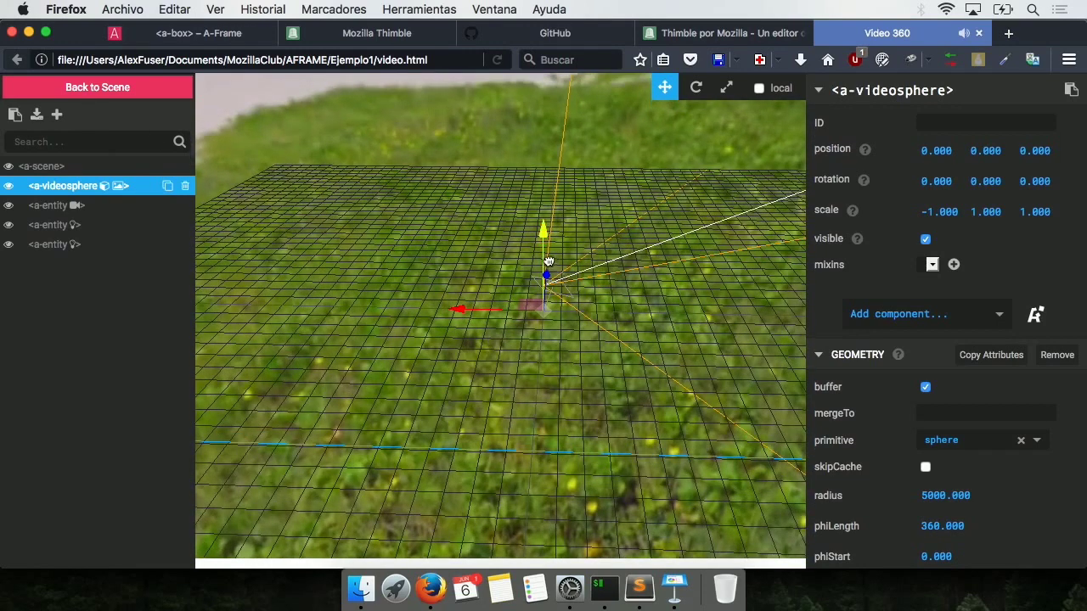
Step: Move the camera entity to about position 20.5, 4.226, 15.798 in the scene
{"action": "left_click", "coordinate": [49, 206]}
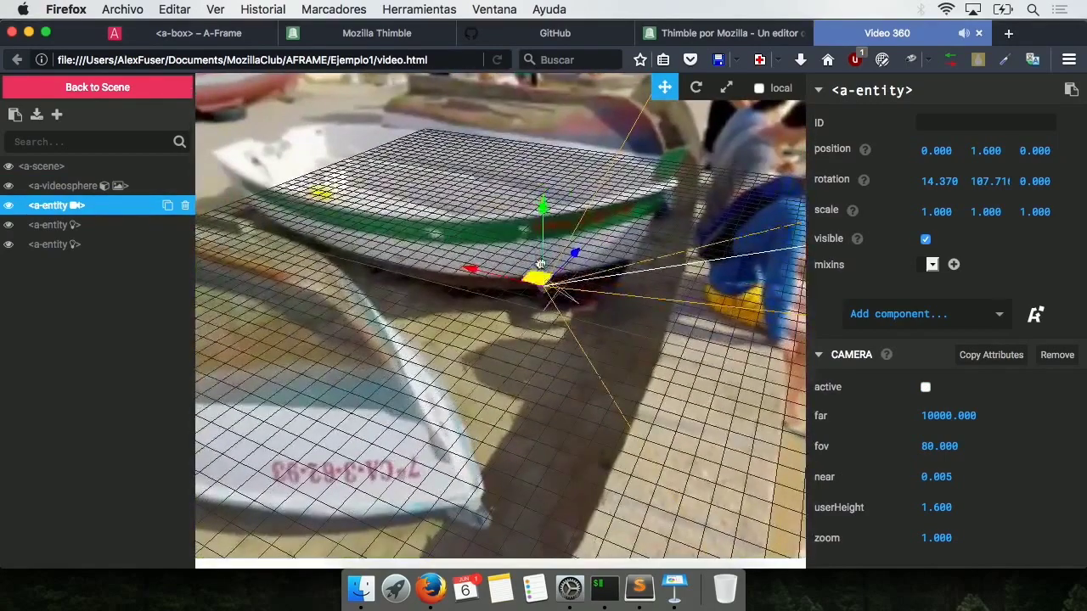
{"action": "left_click_drag", "start_coordinate": [541, 255], "coordinate": [544, 189]}
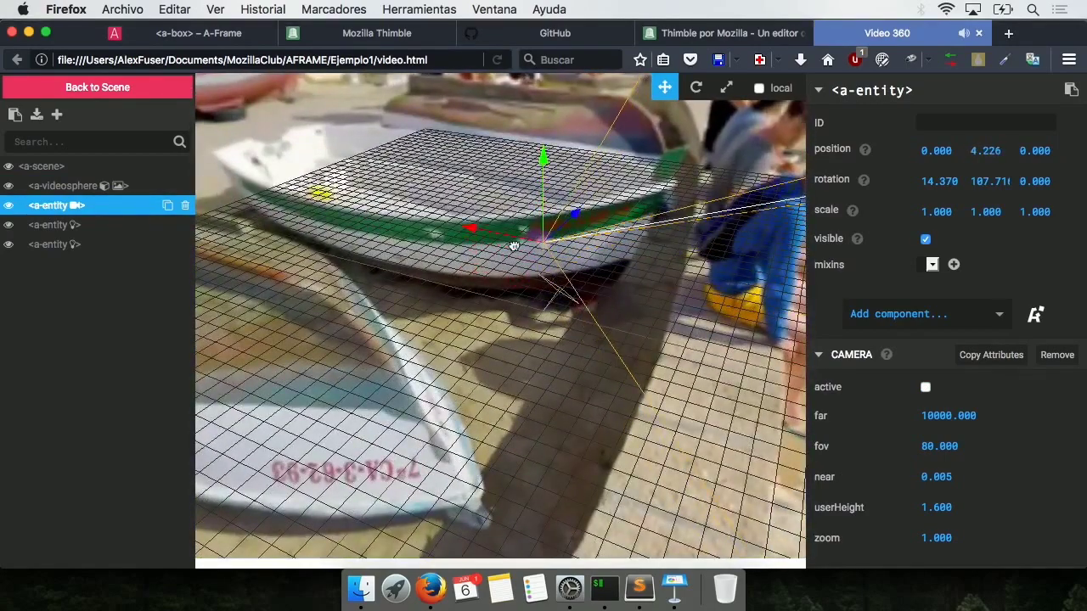
{"action": "left_click_drag", "start_coordinate": [476, 204], "coordinate": [249, 196]}
{"action": "left_click_drag", "start_coordinate": [333, 159], "coordinate": [438, 124]}
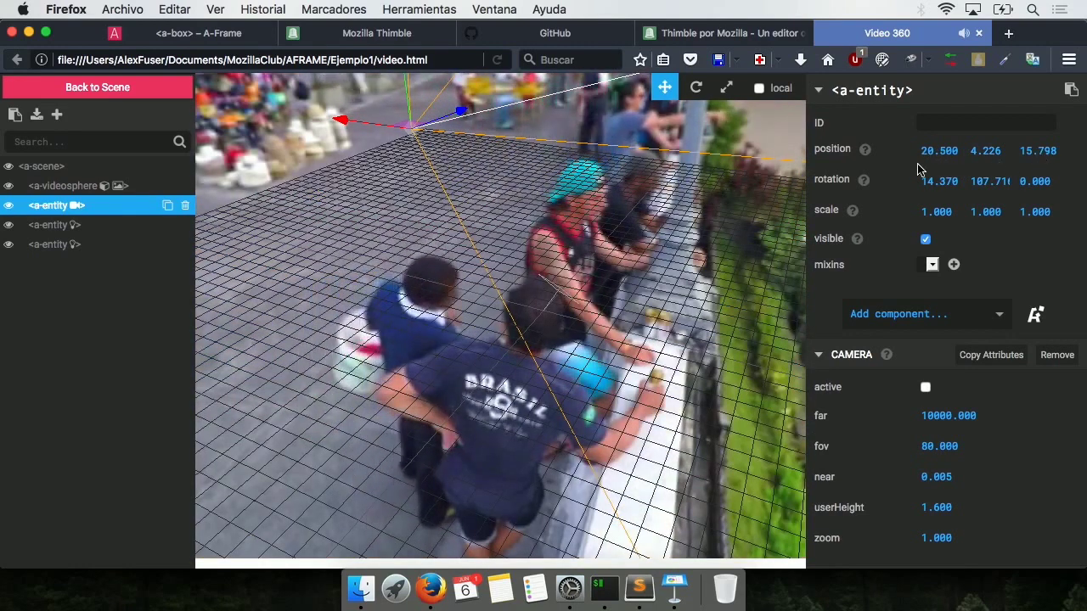
Step: Switch to Sublime Text to check the a-videosphere line in video.html, and return to the inspector in Firefox
{"action": "left_click", "coordinate": [633, 600]}
{"action": "left_click", "coordinate": [181, 199]}
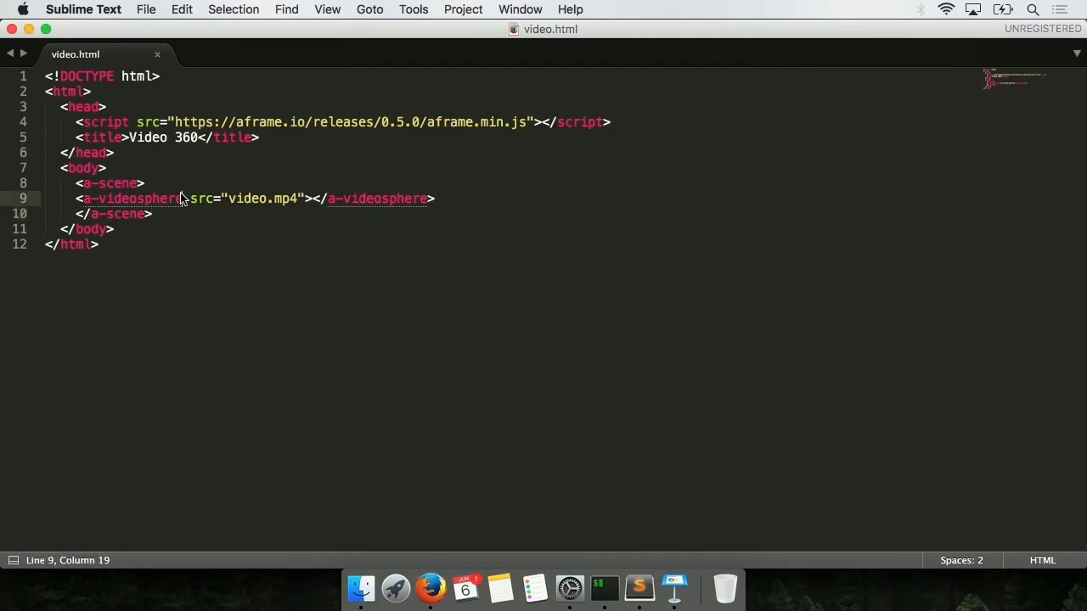
{"action": "key", "text": "super+Tab"}
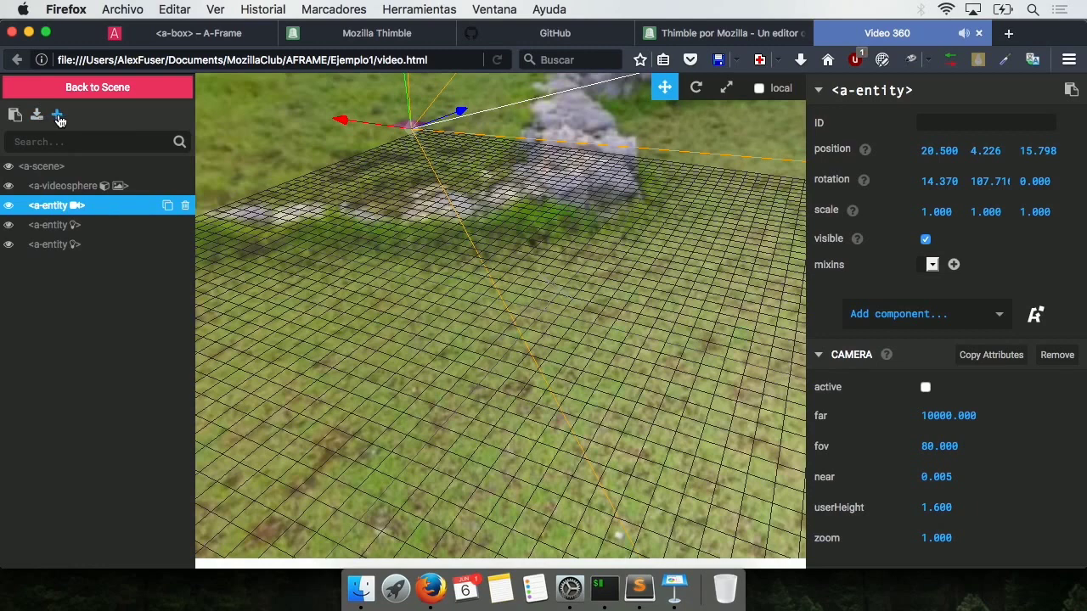
Step: Add a new empty entity to the scene and remove it again
{"action": "left_click", "coordinate": [57, 117]}
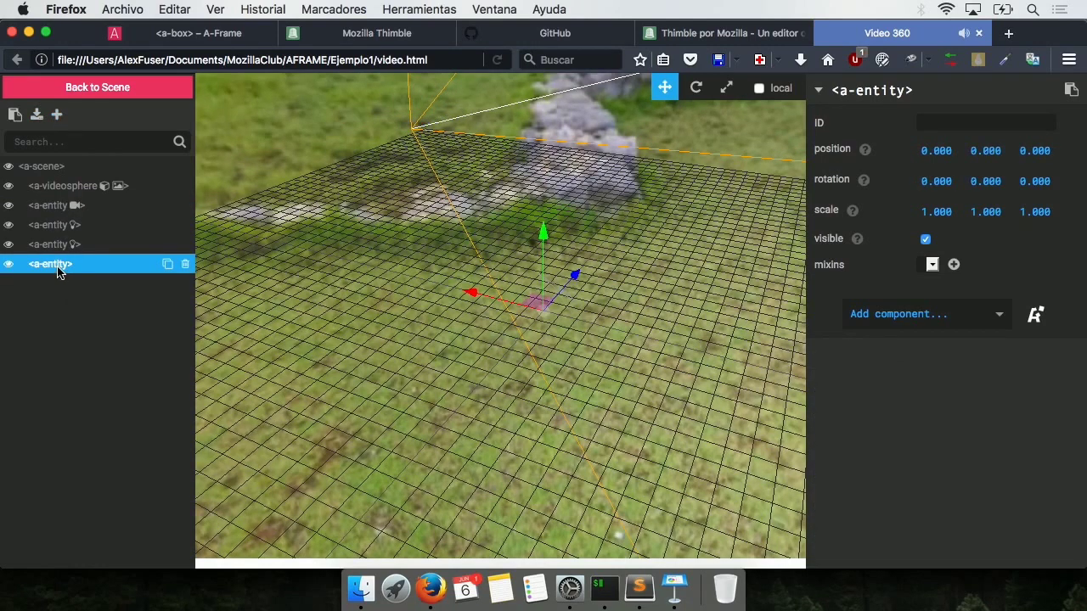
{"action": "left_click", "coordinate": [186, 267]}
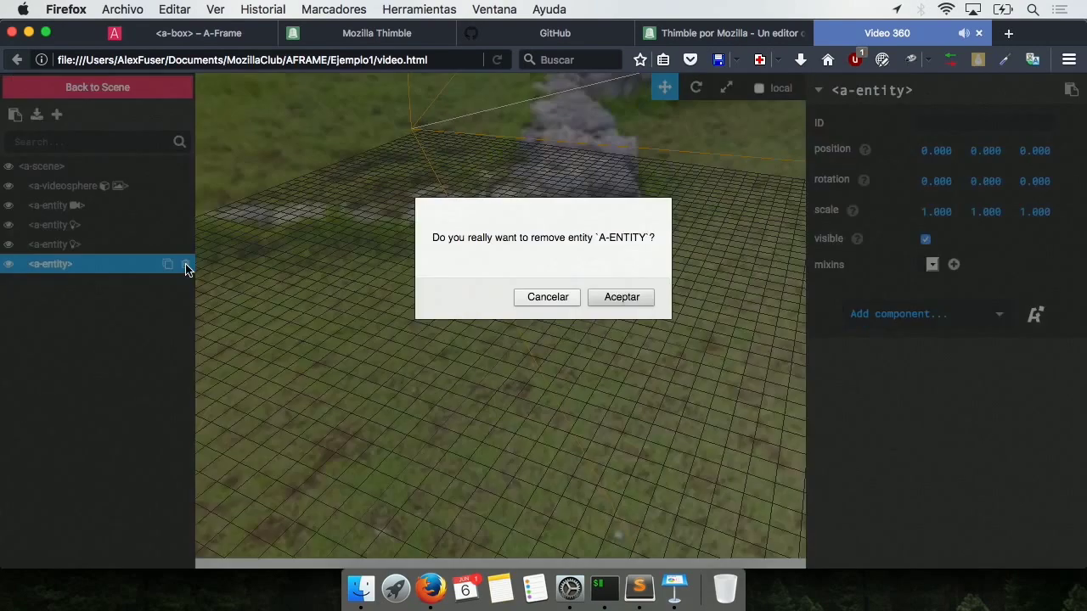
{"action": "left_click", "coordinate": [594, 298]}
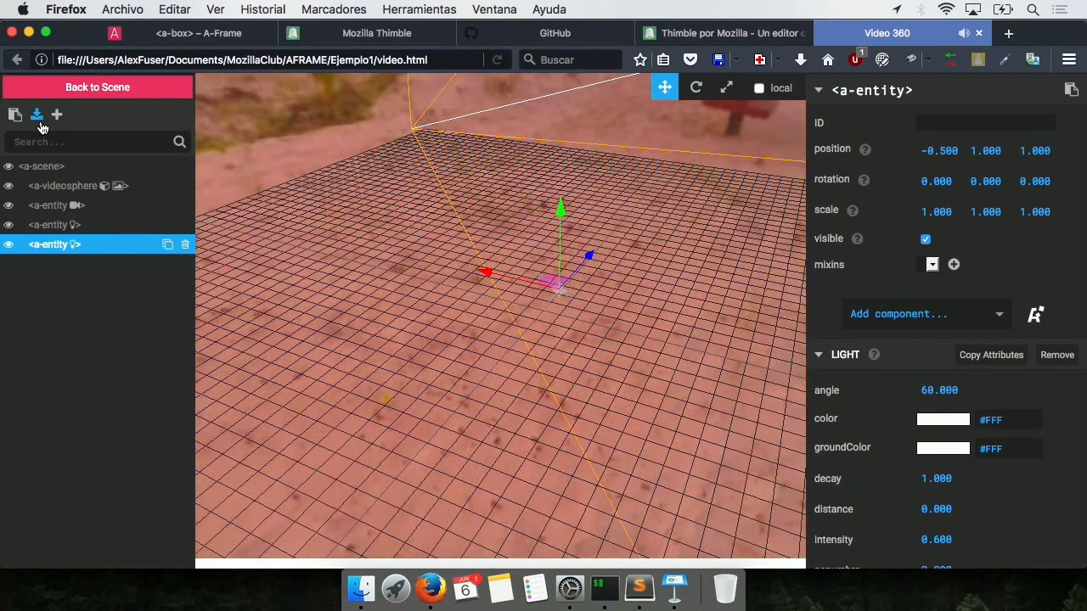
Step: Start exporting the scene as an HTML file and cancel the download
{"action": "left_click", "coordinate": [37, 117]}
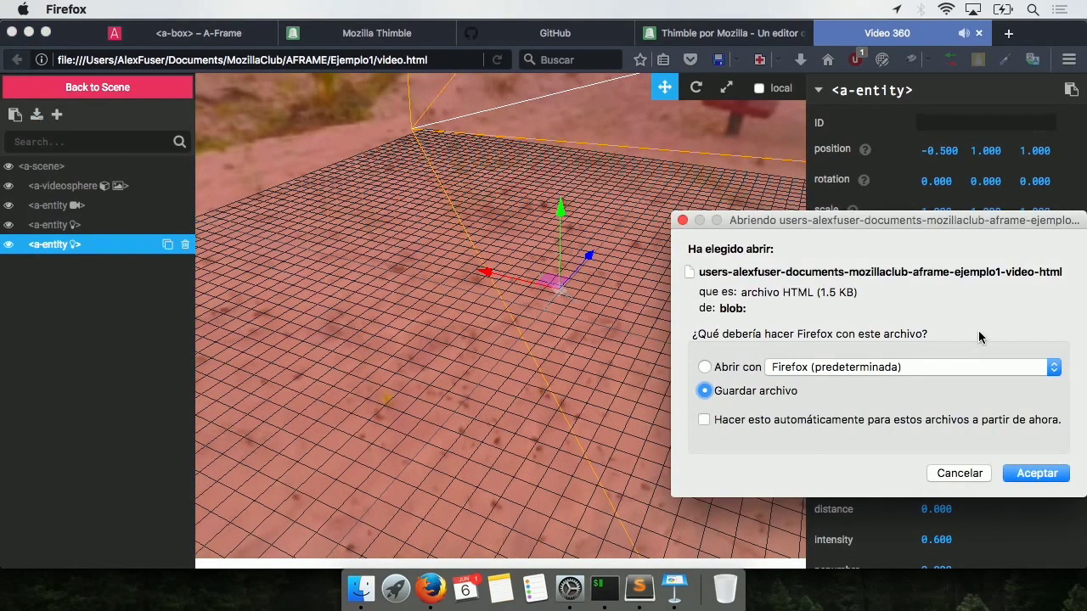
{"action": "left_click", "coordinate": [960, 473]}
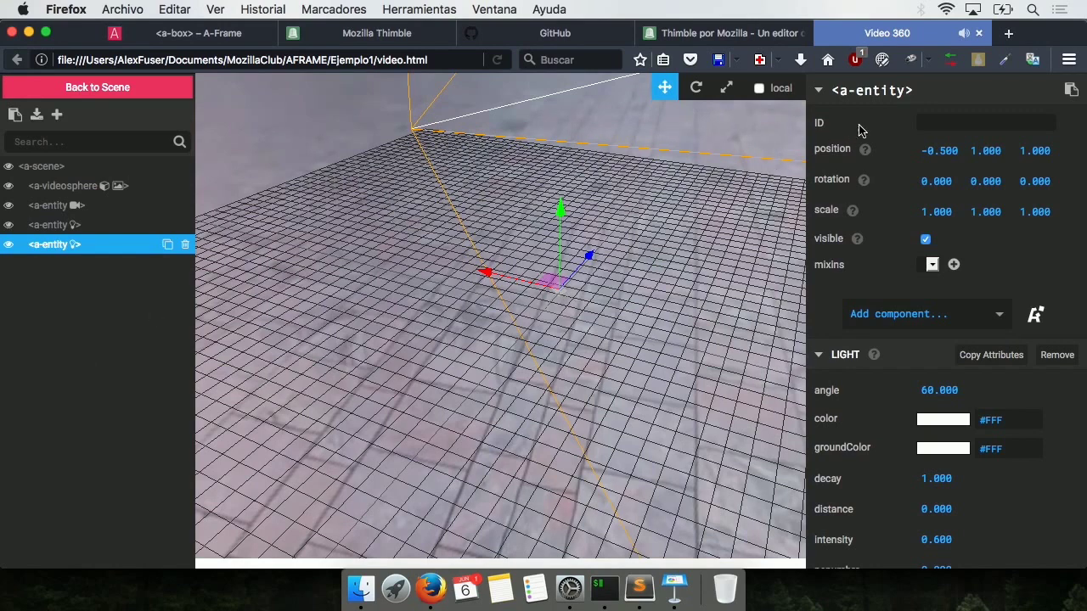
Step: Open the aframevr/aframe repository from the GitHub home page's list of contributed repositories
{"action": "left_click", "coordinate": [569, 35]}
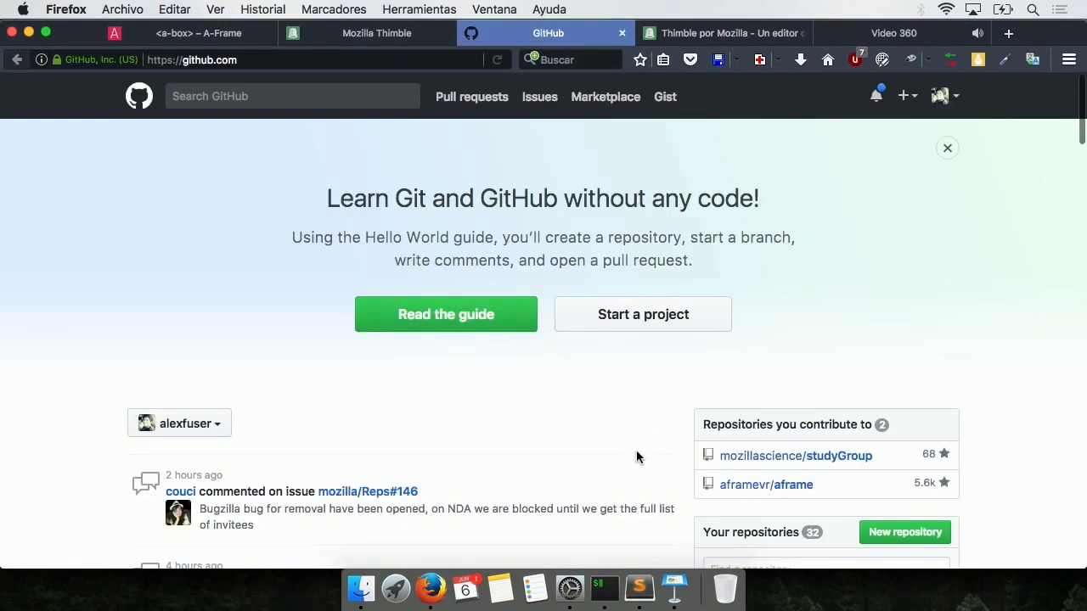
{"action": "scroll", "coordinate": [645, 442], "scroll_direction": "down", "scroll_amount": 3}
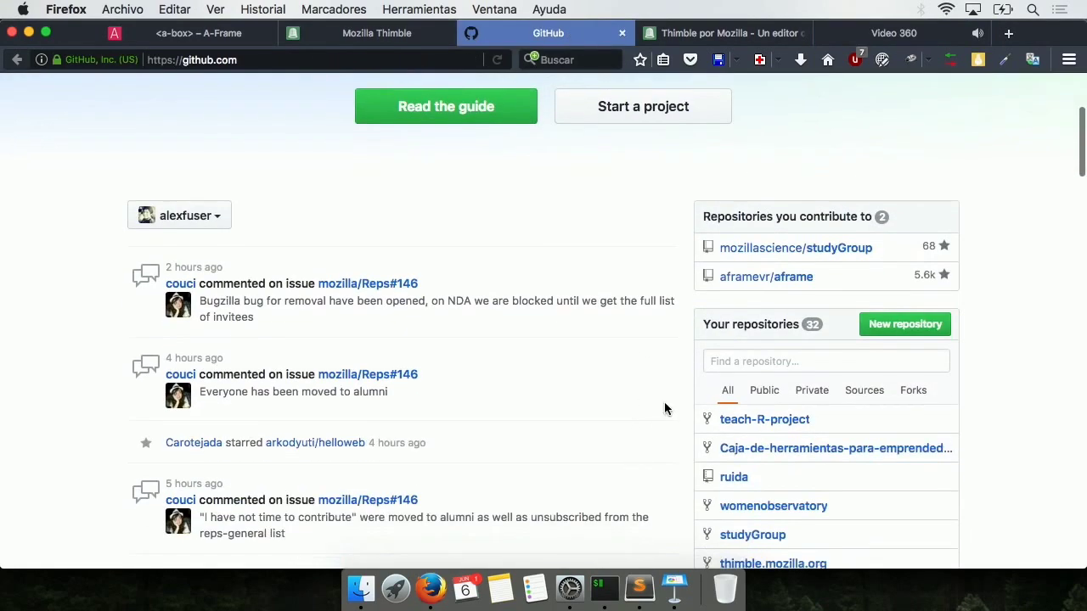
{"action": "left_click", "coordinate": [771, 284]}
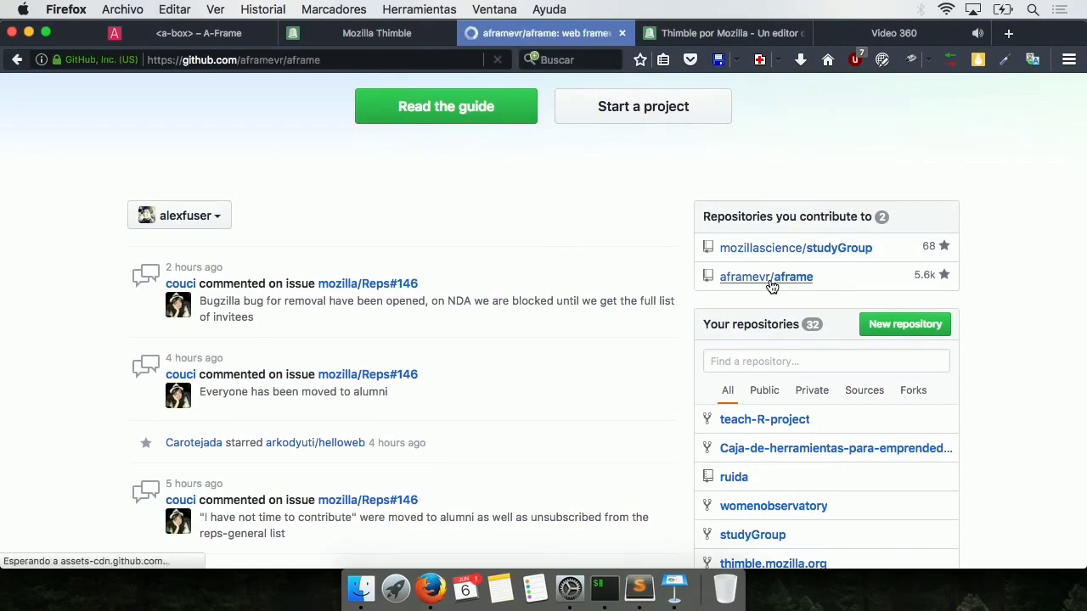
{"action": "scroll", "coordinate": [50, 372], "scroll_direction": "down", "scroll_amount": 3}
{"action": "scroll", "coordinate": [51, 372], "scroll_direction": "up", "scroll_amount": 3}
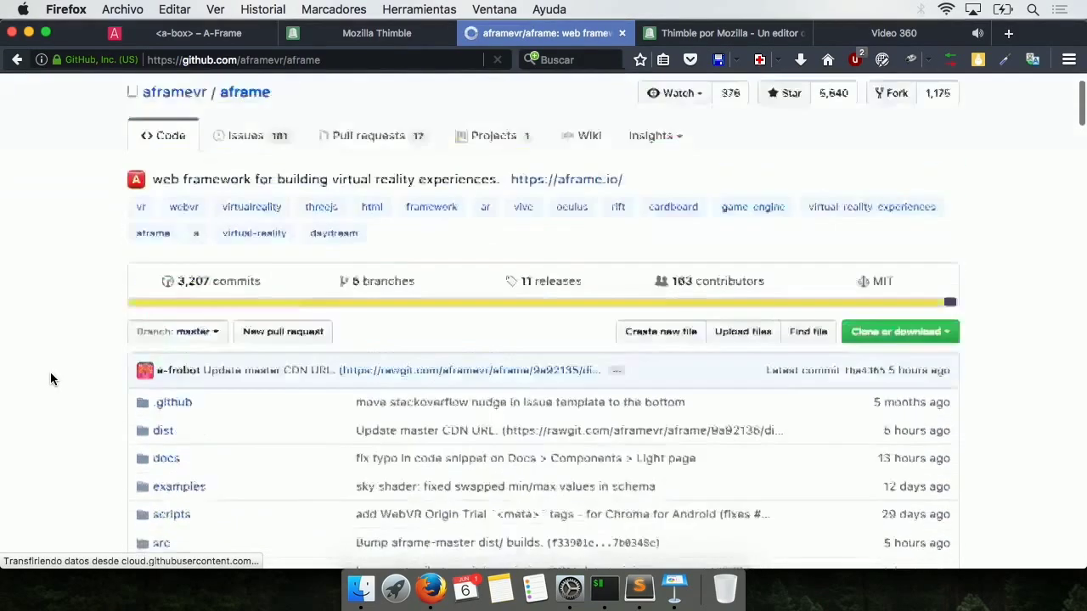
Step: Open the aframe repository's issues and look through the open ones
{"action": "left_click", "coordinate": [262, 194]}
{"action": "scroll", "coordinate": [49, 407], "scroll_direction": "down", "scroll_amount": 10}
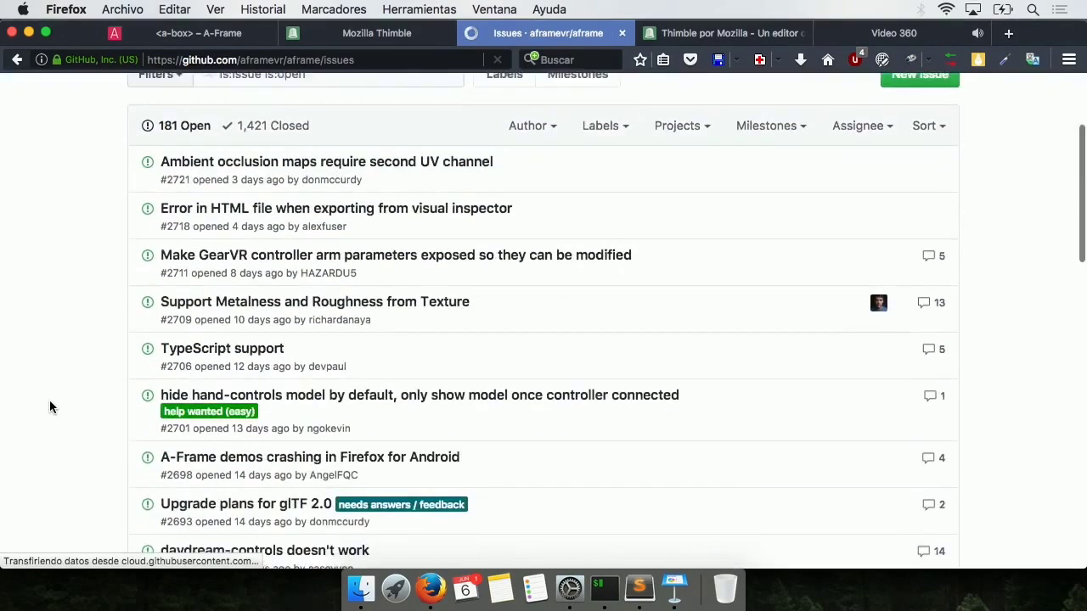
{"action": "scroll", "coordinate": [49, 401], "scroll_direction": "up", "scroll_amount": 10}
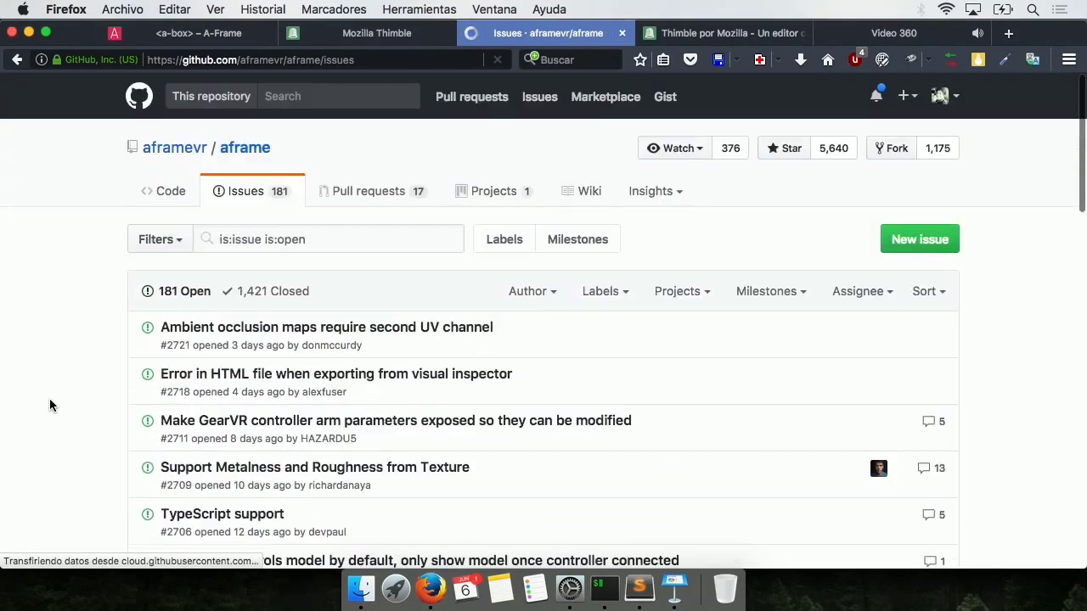
Step: Return to the aframe repository's code page and close the Video 360 inspector page
{"action": "left_click", "coordinate": [169, 193]}
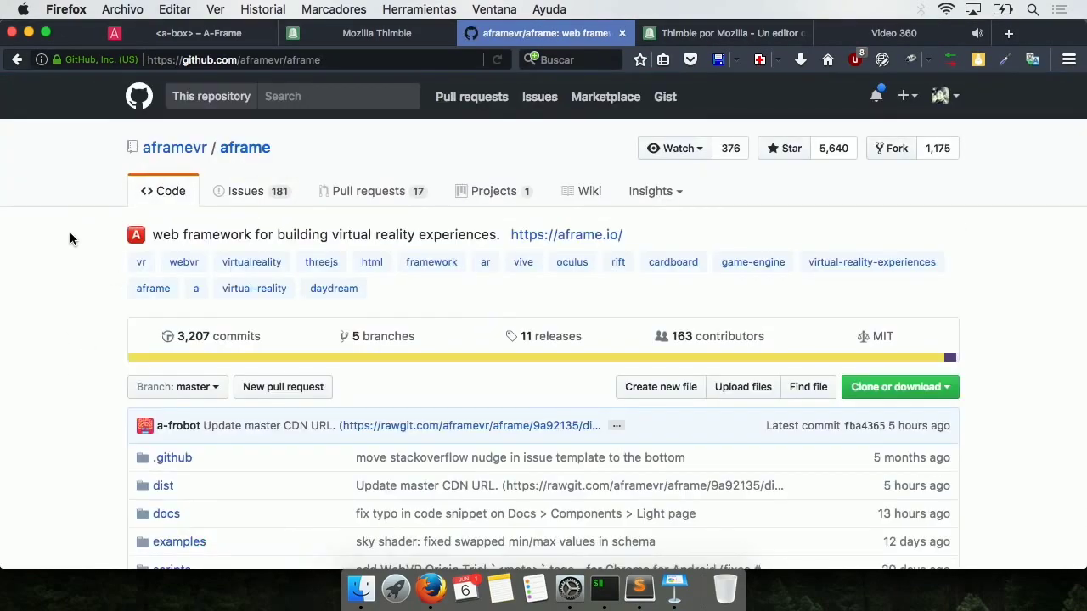
{"action": "left_click", "coordinate": [883, 36]}
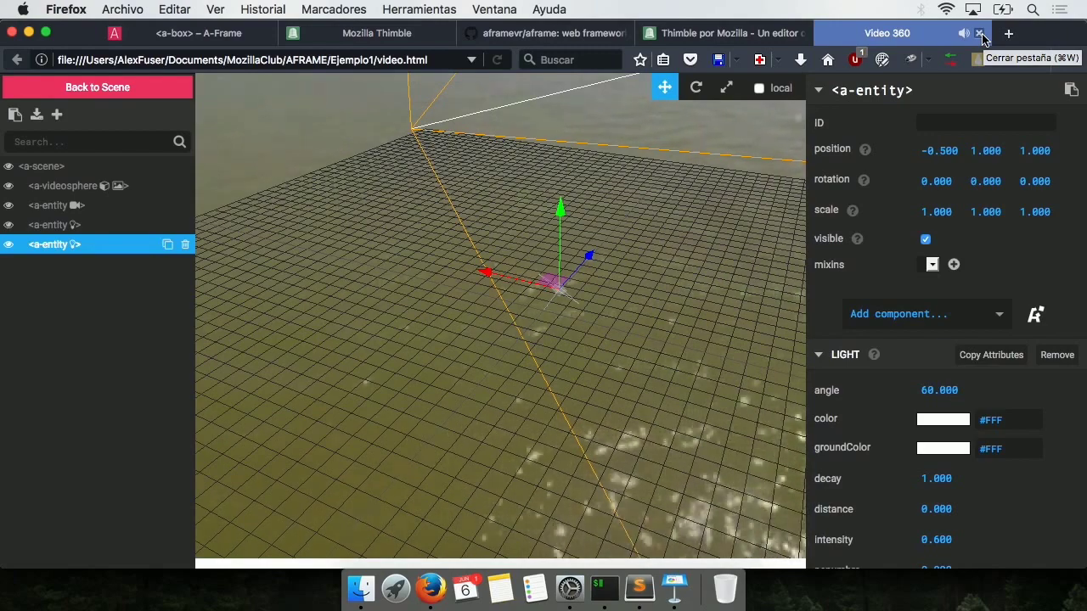
{"action": "left_click", "coordinate": [979, 33]}
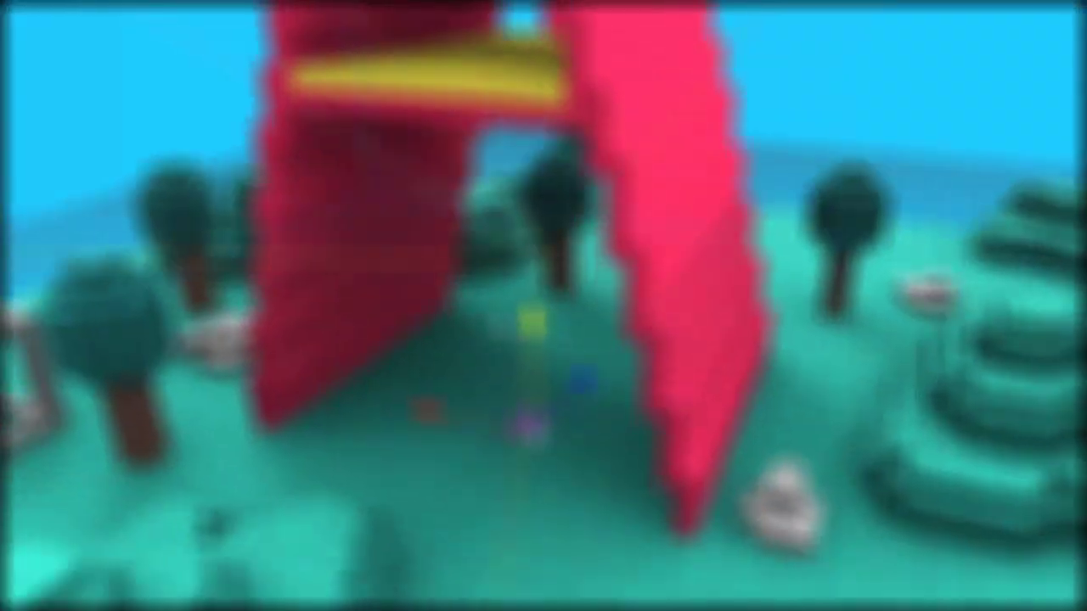
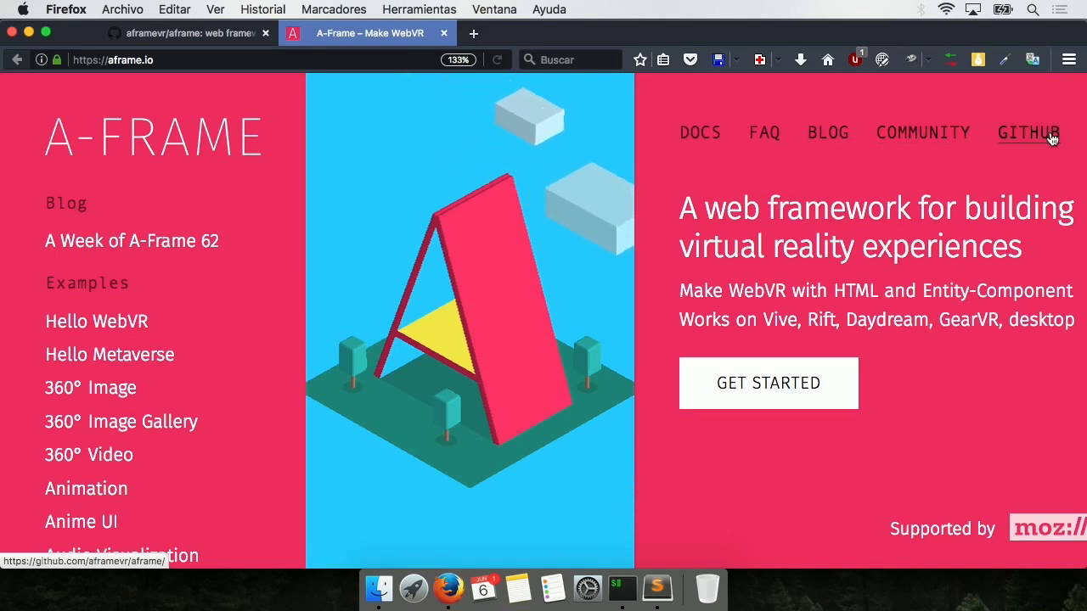
Step: Open the A-Frame 0.5.0 documentation and read the Introduction's "What is A-Frame?" section with its example images
{"action": "left_click", "coordinate": [704, 135]}
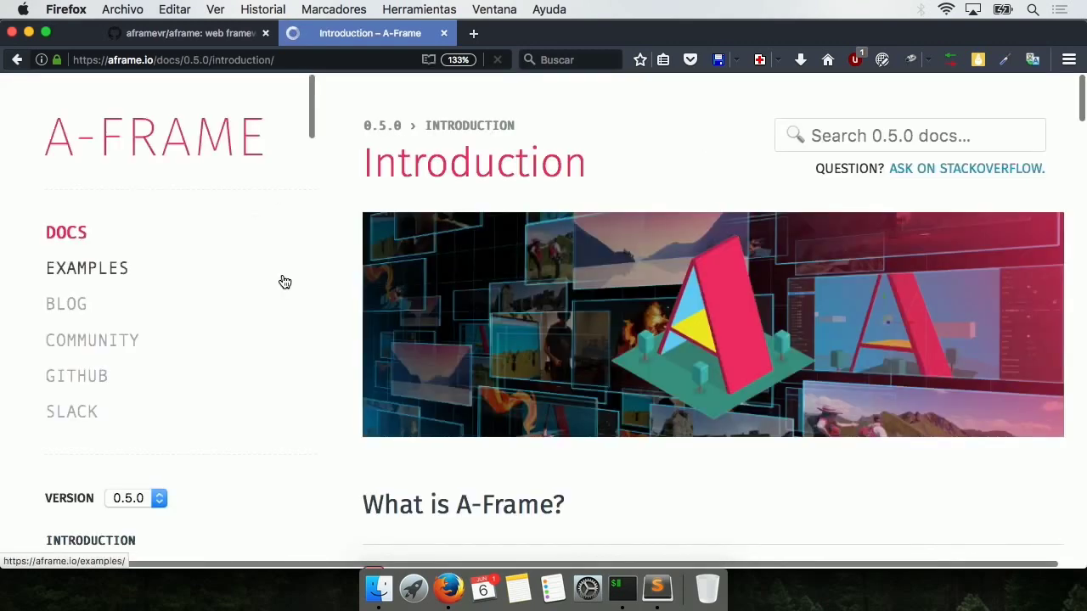
{"action": "scroll", "coordinate": [330, 304], "scroll_direction": "down", "scroll_amount": 10}
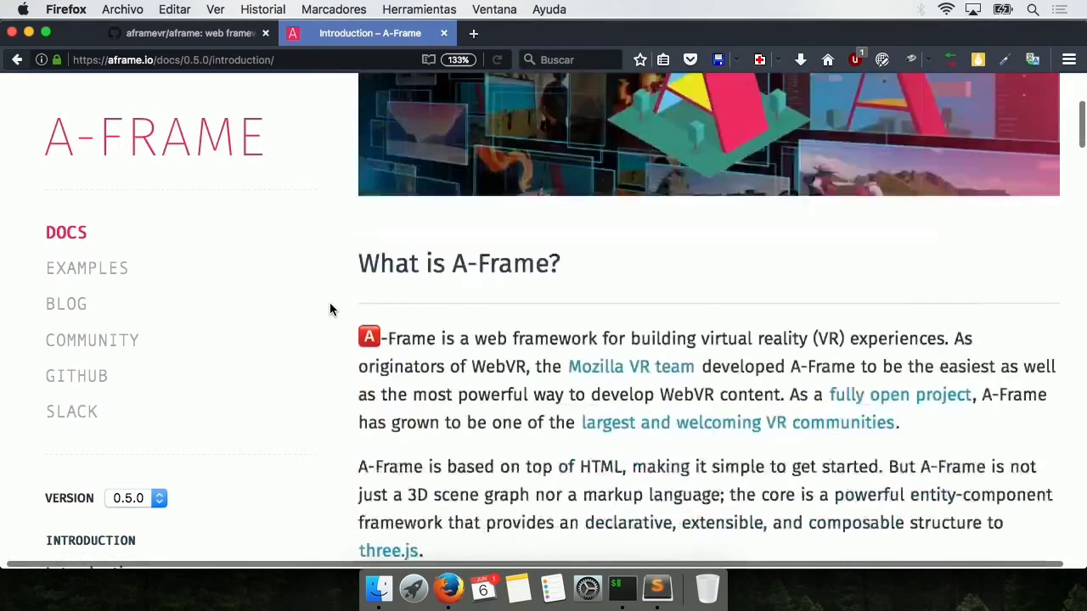
{"action": "scroll", "coordinate": [349, 333], "scroll_direction": "down", "scroll_amount": 2}
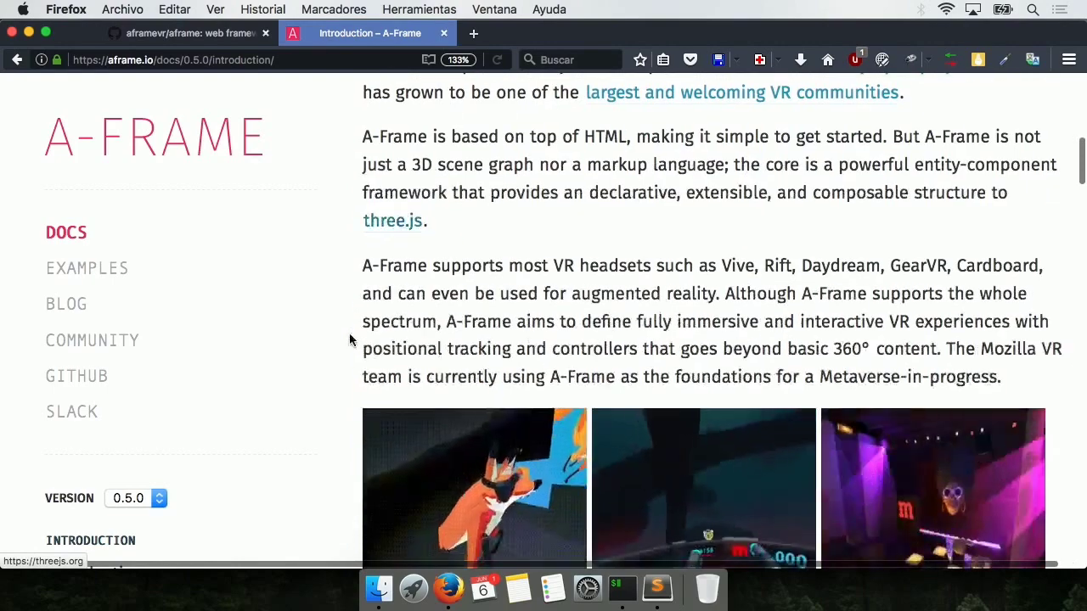
{"action": "scroll", "coordinate": [349, 333], "scroll_direction": "down", "scroll_amount": 1}
{"action": "scroll", "coordinate": [350, 340], "scroll_direction": "down", "scroll_amount": 1}
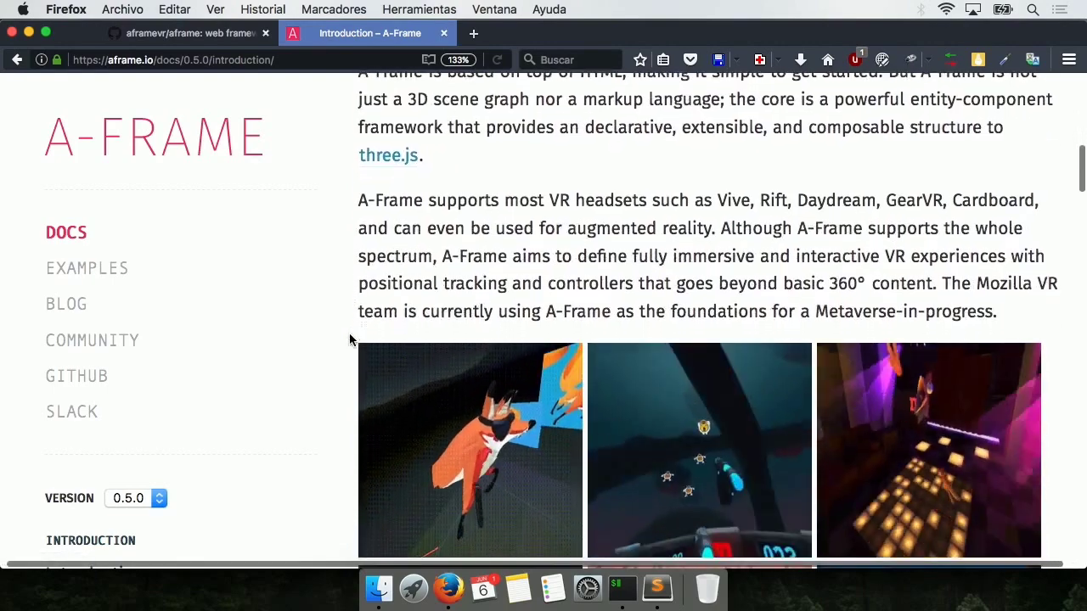
{"action": "scroll", "coordinate": [350, 339], "scroll_direction": "down", "scroll_amount": 3}
{"action": "scroll", "coordinate": [350, 340], "scroll_direction": "down", "scroll_amount": 1}
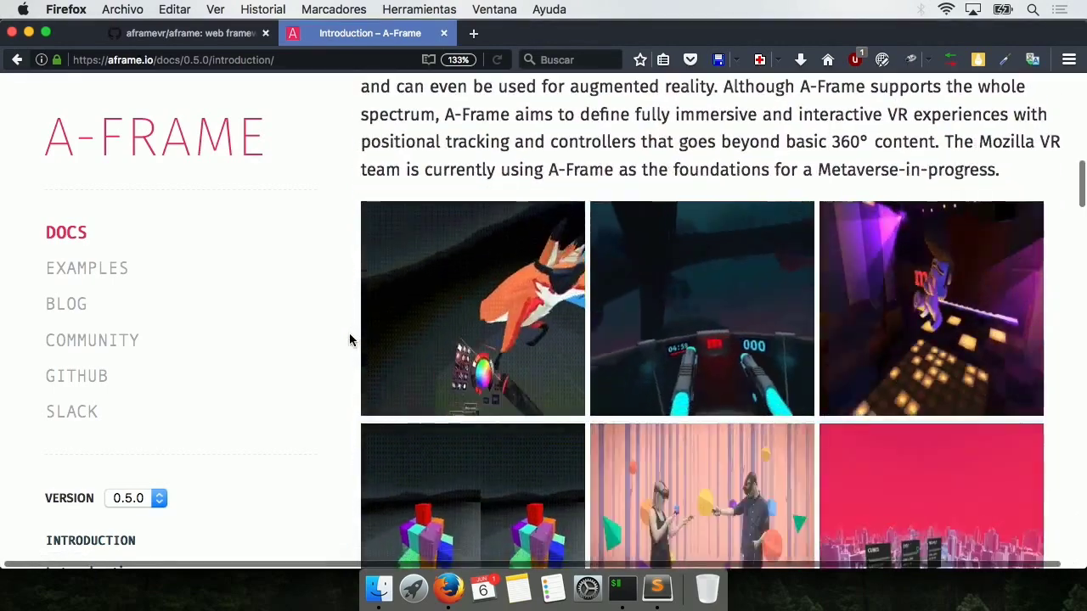
{"action": "scroll", "coordinate": [349, 340], "scroll_direction": "down", "scroll_amount": 1}
{"action": "scroll", "coordinate": [350, 340], "scroll_direction": "down", "scroll_amount": 1}
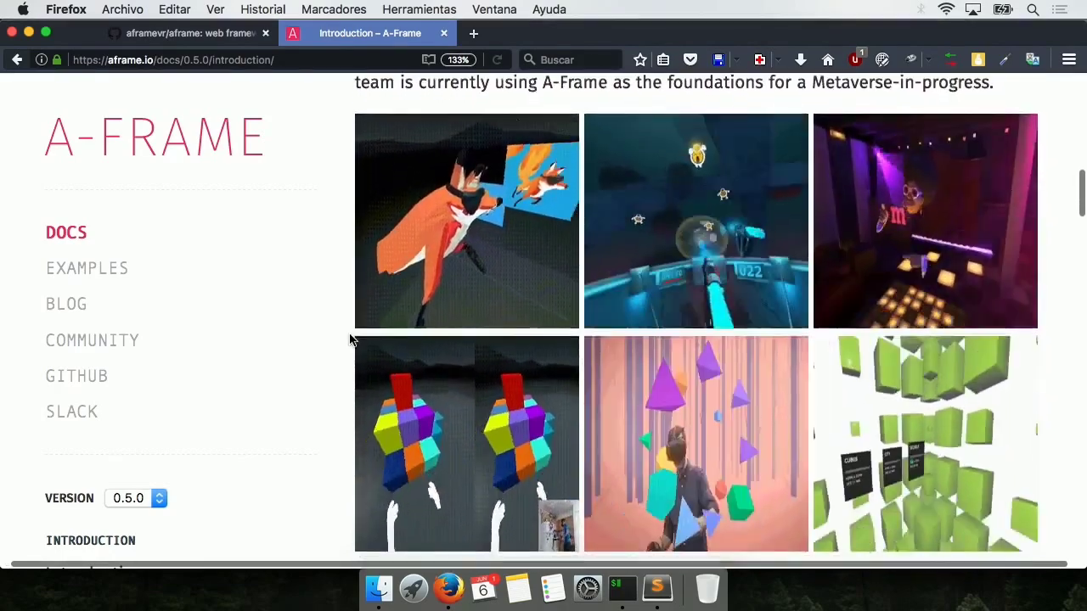
{"action": "scroll", "coordinate": [350, 340], "scroll_direction": "down", "scroll_amount": 2}
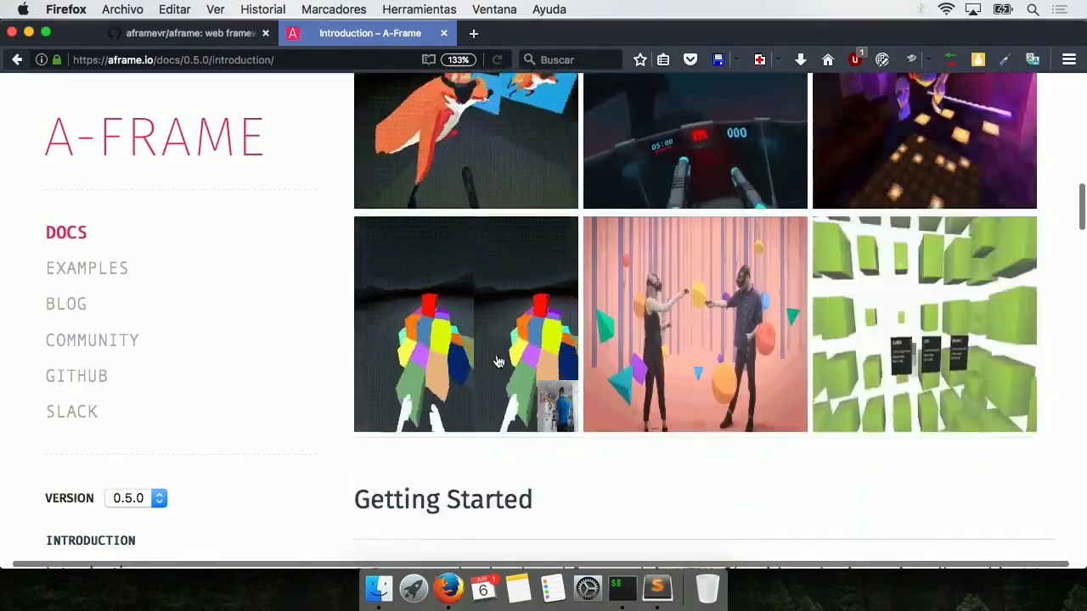
{"action": "scroll", "coordinate": [680, 484], "scroll_direction": "up", "scroll_amount": 1}
Step: Copy the aframe.min.js script tag from the Getting Started HTML sample and switch to Sublime Text
{"action": "scroll", "coordinate": [683, 482], "scroll_direction": "down", "scroll_amount": 10}
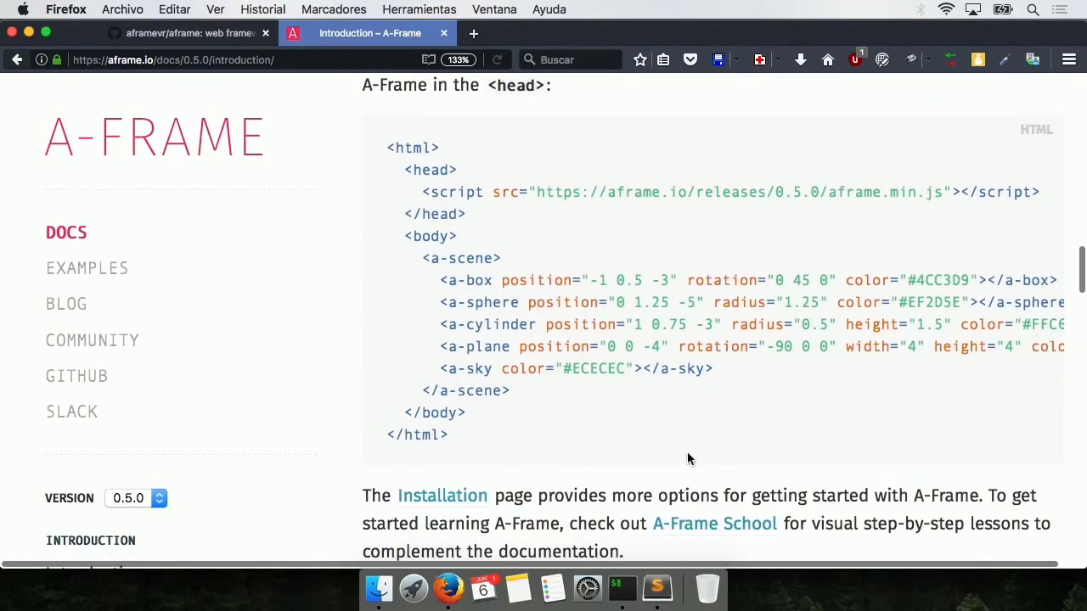
{"action": "scroll", "coordinate": [688, 468], "scroll_direction": "up", "scroll_amount": 2}
{"action": "scroll", "coordinate": [687, 468], "scroll_direction": "right", "scroll_amount": 1}
{"action": "scroll", "coordinate": [693, 443], "scroll_direction": "down", "scroll_amount": 1}
{"action": "scroll", "coordinate": [693, 443], "scroll_direction": "right", "scroll_amount": 1}
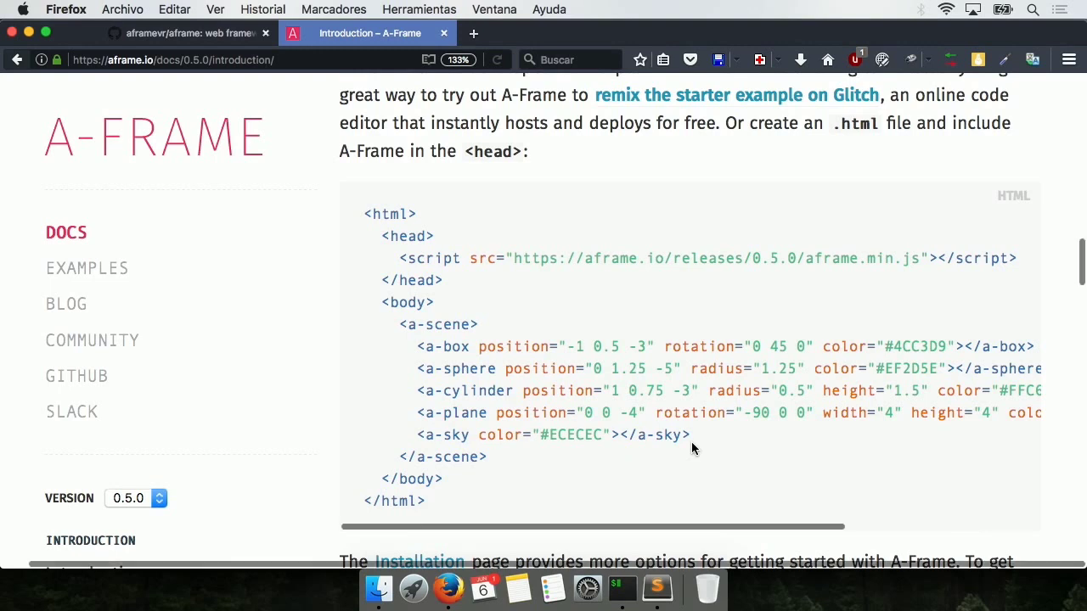
{"action": "scroll", "coordinate": [691, 442], "scroll_direction": "down", "scroll_amount": 2}
{"action": "scroll", "coordinate": [691, 442], "scroll_direction": "left", "scroll_amount": 1}
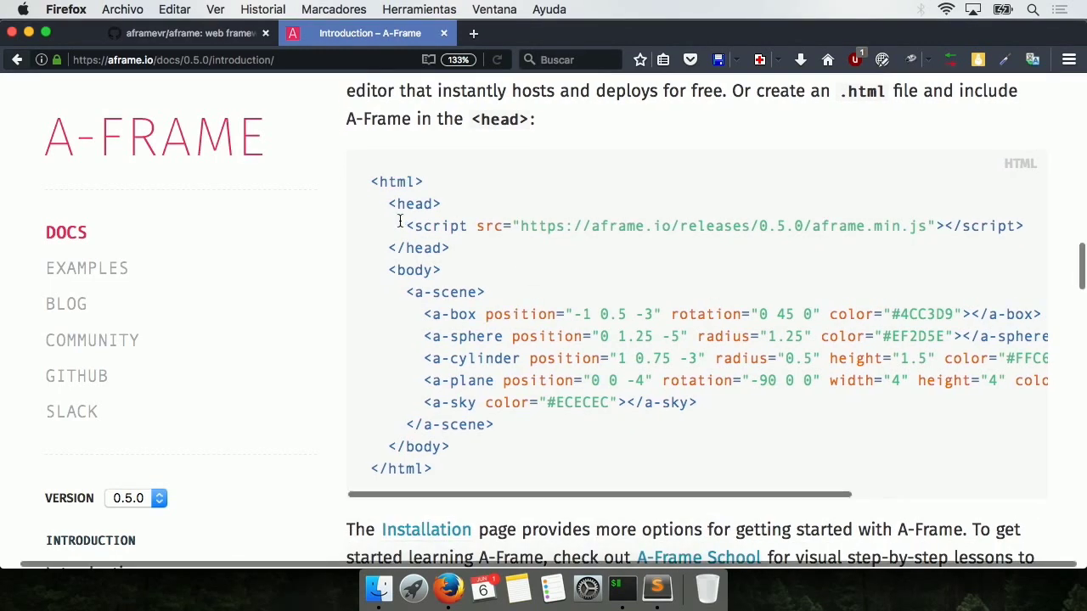
{"action": "left_click_drag", "start_coordinate": [406, 226], "coordinate": [1036, 226]}
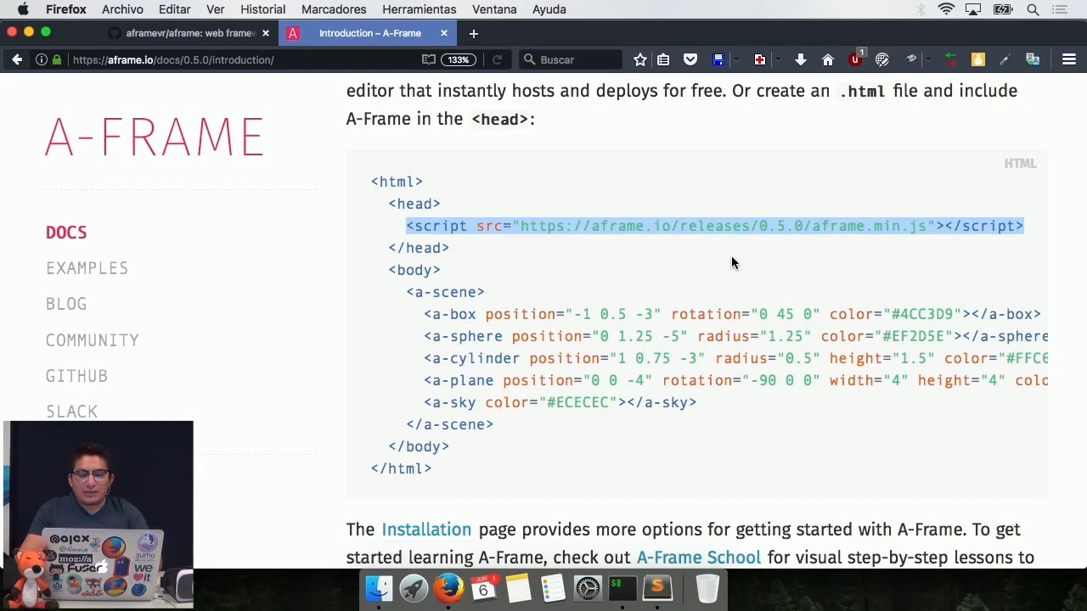
{"action": "key", "text": "super+c"}
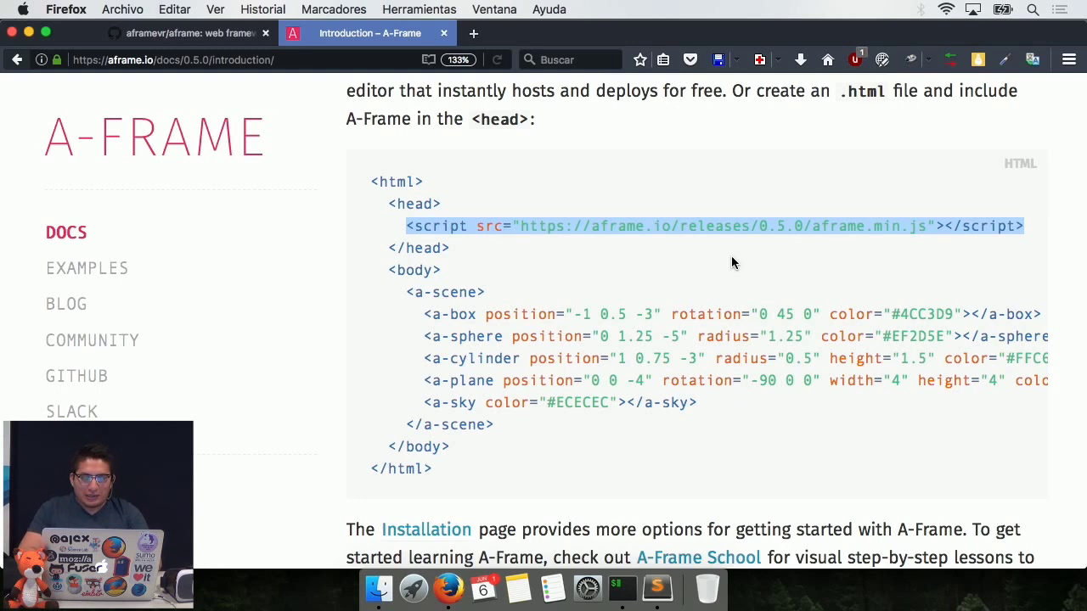
{"action": "left_click", "coordinate": [657, 588]}
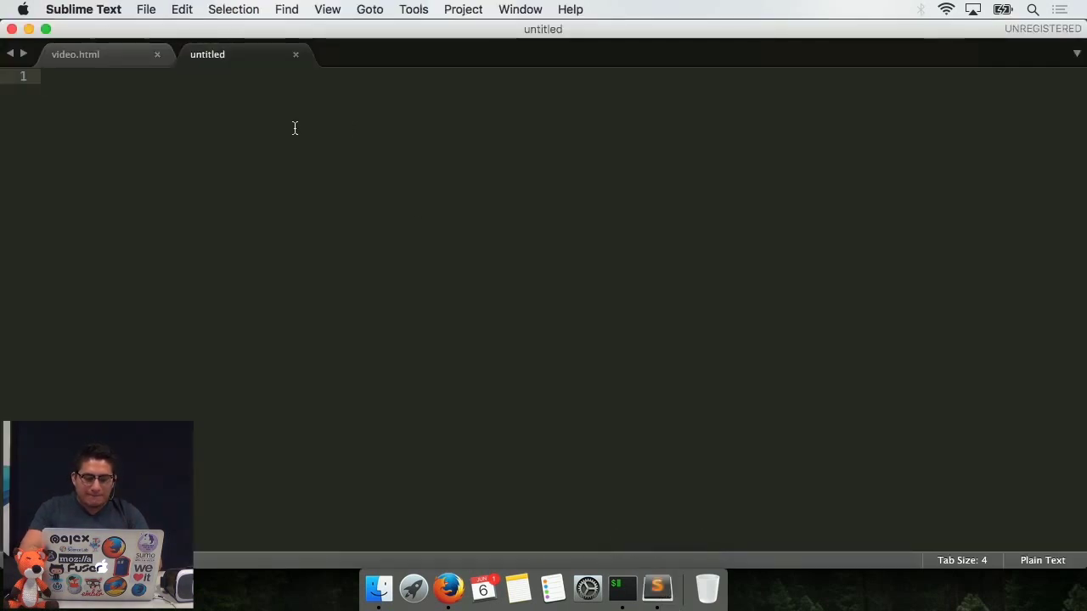
{"action": "type", "text": "<htm"}
{"action": "key", "text": "BackSpace"}
{"action": "key", "text": "BackSpace"}
{"action": "key", "text": "BackSpace"}
{"action": "key", "text": "BackSpace"}
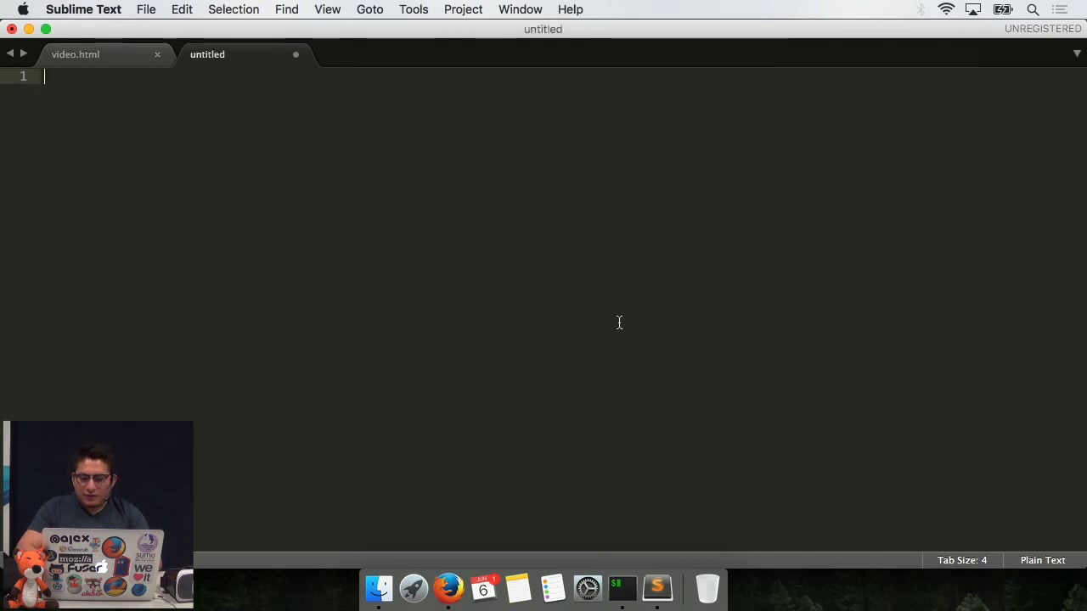
Step: Set the untitled file's syntax to HTML and insert the basic HTML document skeleton
{"action": "left_click", "coordinate": [1060, 554]}
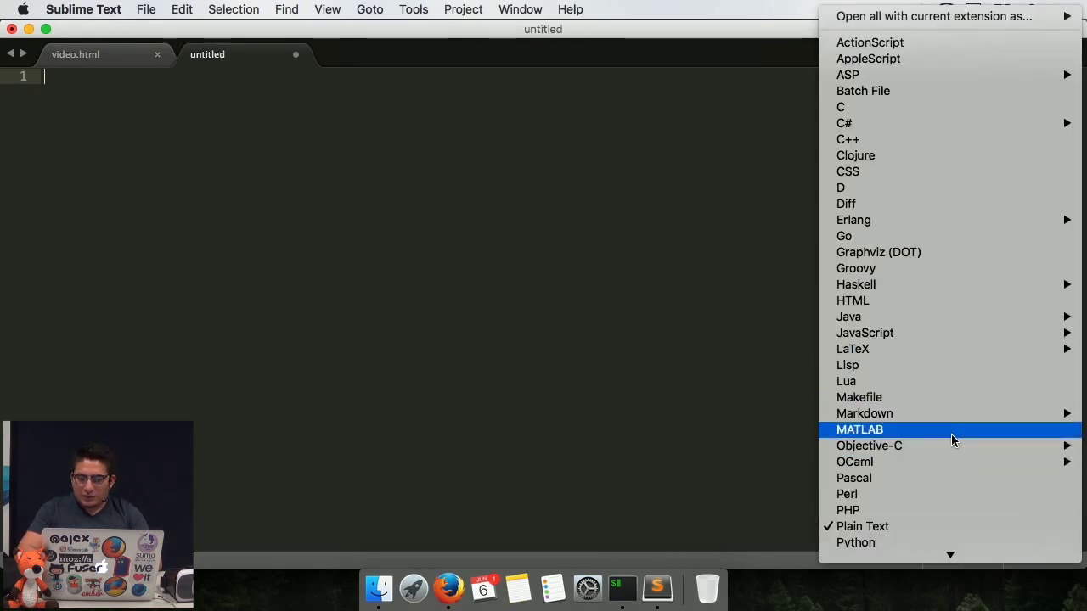
{"action": "scroll", "coordinate": [952, 436], "scroll_direction": "down", "scroll_amount": 4}
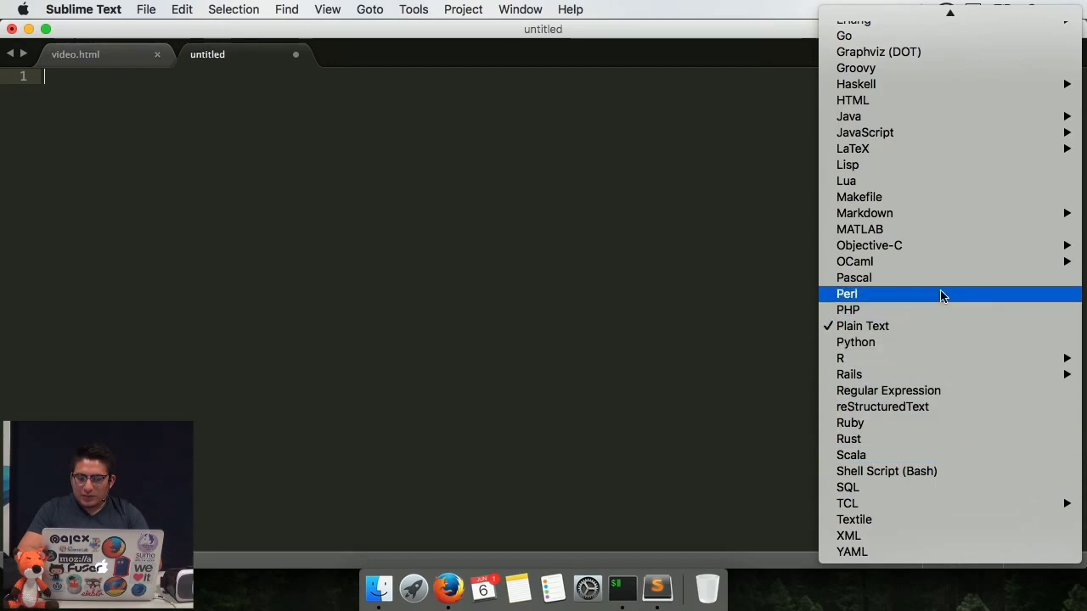
{"action": "scroll", "coordinate": [941, 294], "scroll_direction": "up", "scroll_amount": 5}
{"action": "scroll", "coordinate": [940, 291], "scroll_direction": "up", "scroll_amount": 1}
{"action": "scroll", "coordinate": [940, 287], "scroll_direction": "down", "scroll_amount": 3}
{"action": "left_click", "coordinate": [930, 188]}
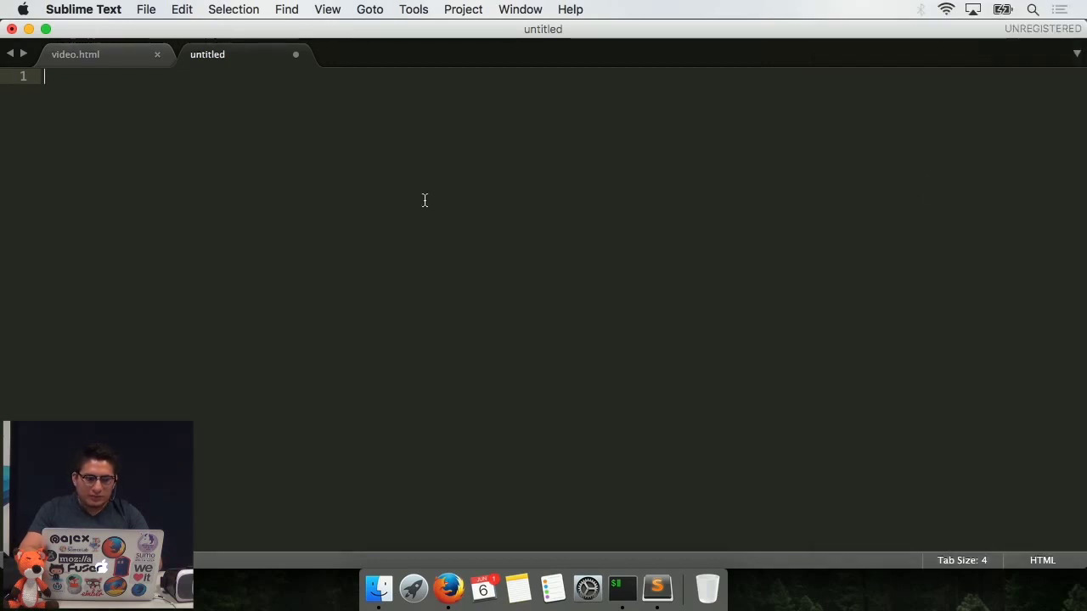
{"action": "type", "text": "ht"}
{"action": "key", "text": "Tab"}
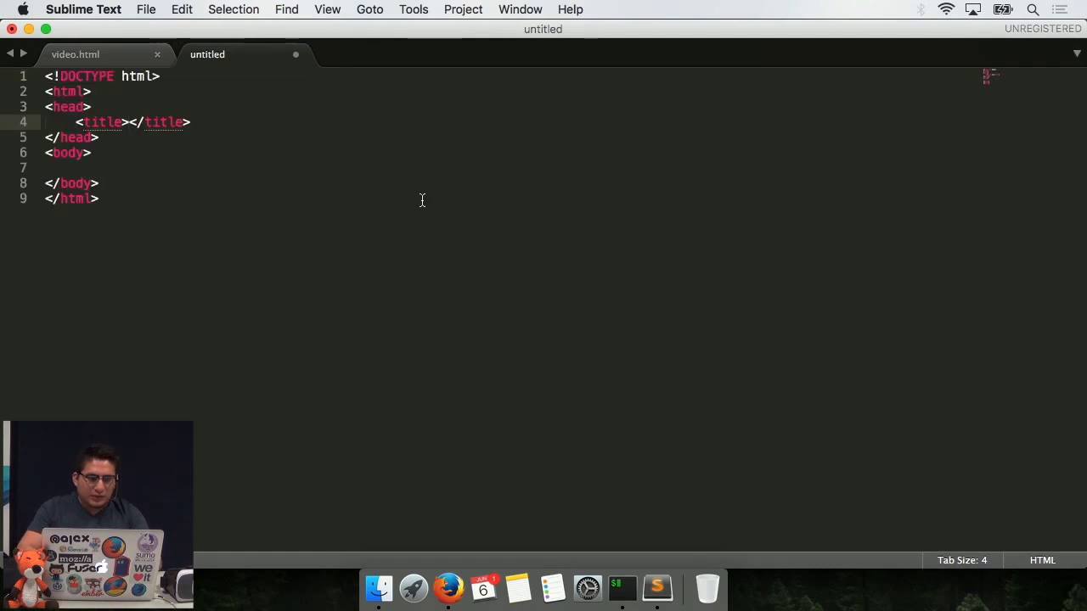
Step: Check video.html for reference and paste the copied A-Frame script tag above the title in the untitled file's head
{"action": "left_click", "coordinate": [141, 103]}
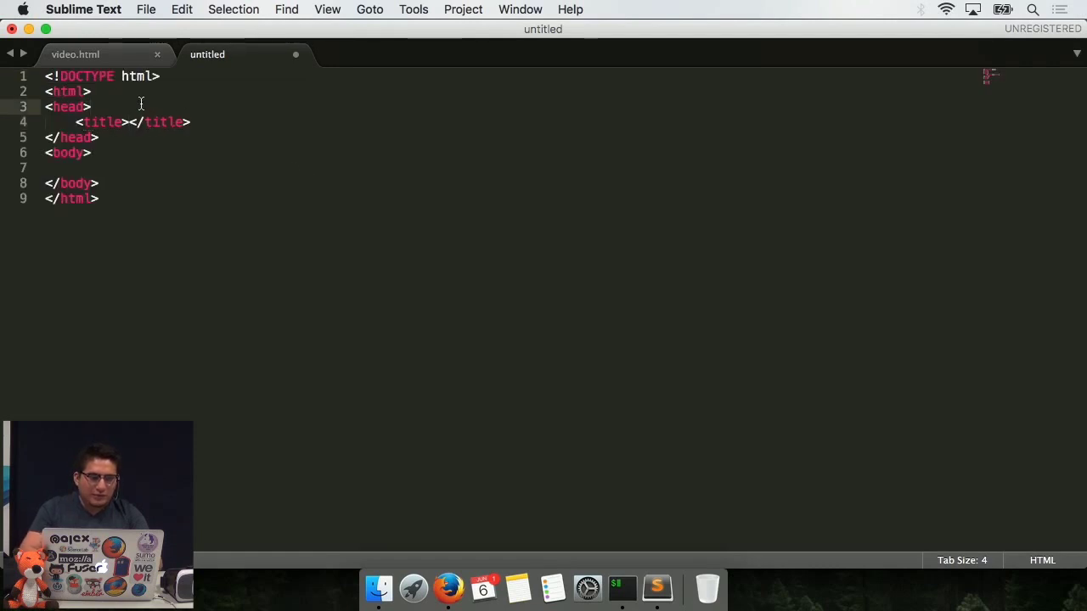
{"action": "left_click", "coordinate": [143, 98]}
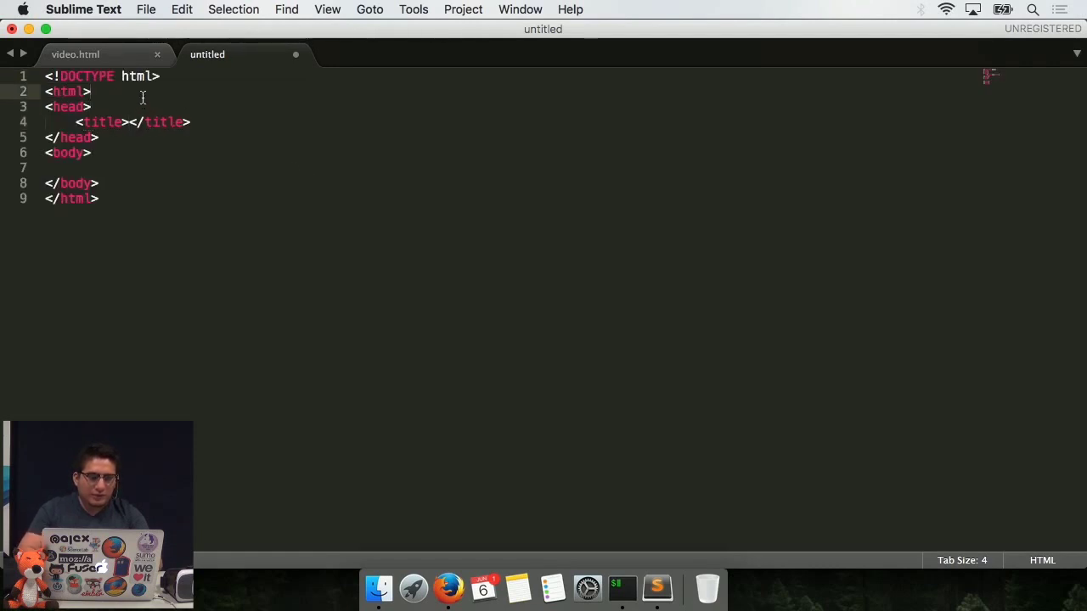
{"action": "left_click", "coordinate": [93, 56]}
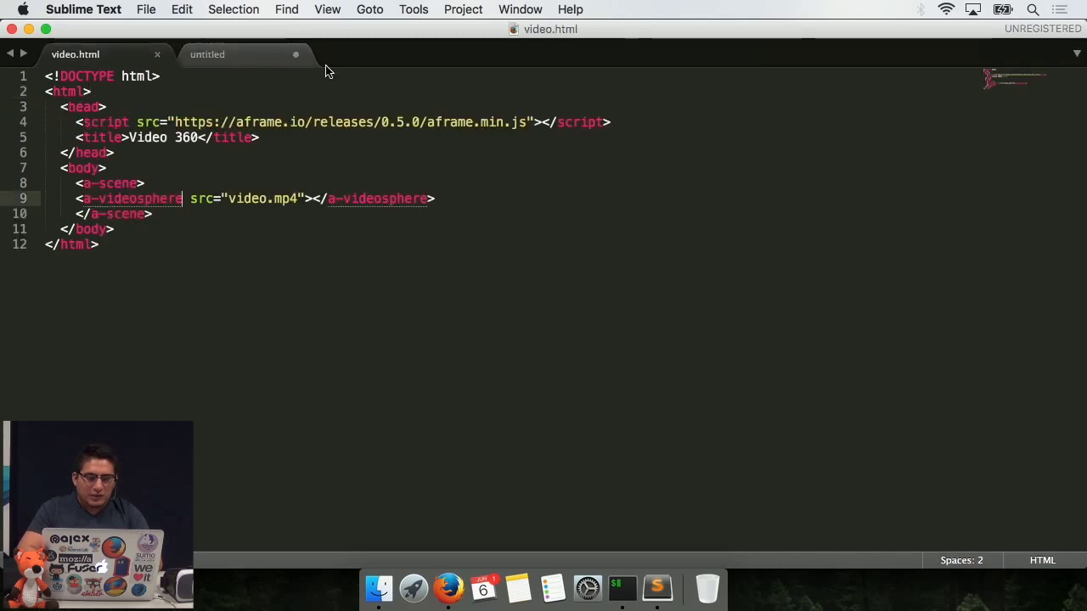
{"action": "left_click", "coordinate": [227, 66]}
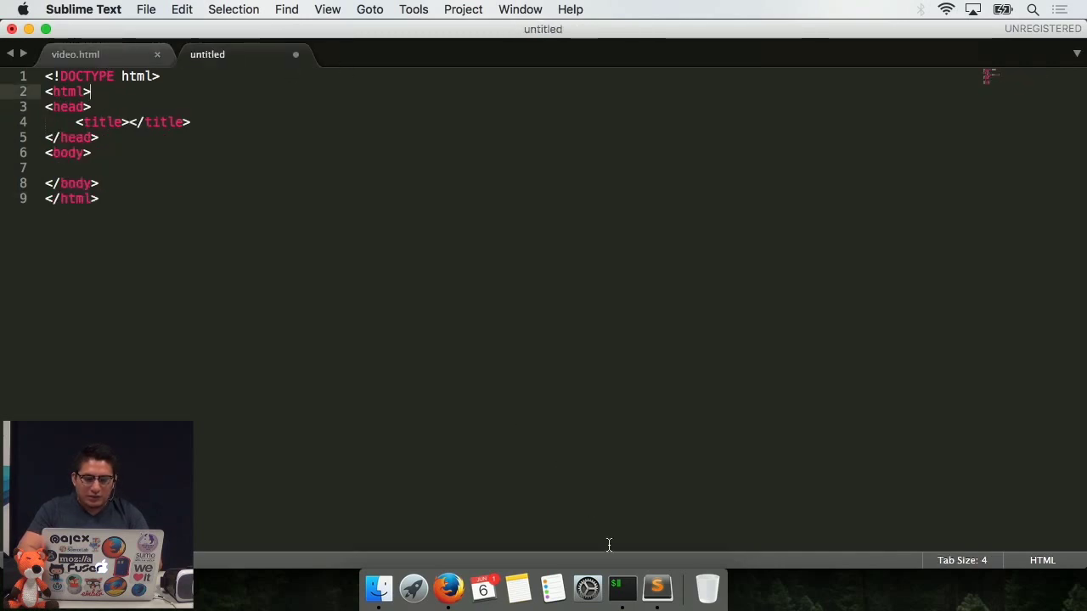
{"action": "left_click", "coordinate": [449, 588]}
{"action": "key", "text": "super+Tab"}
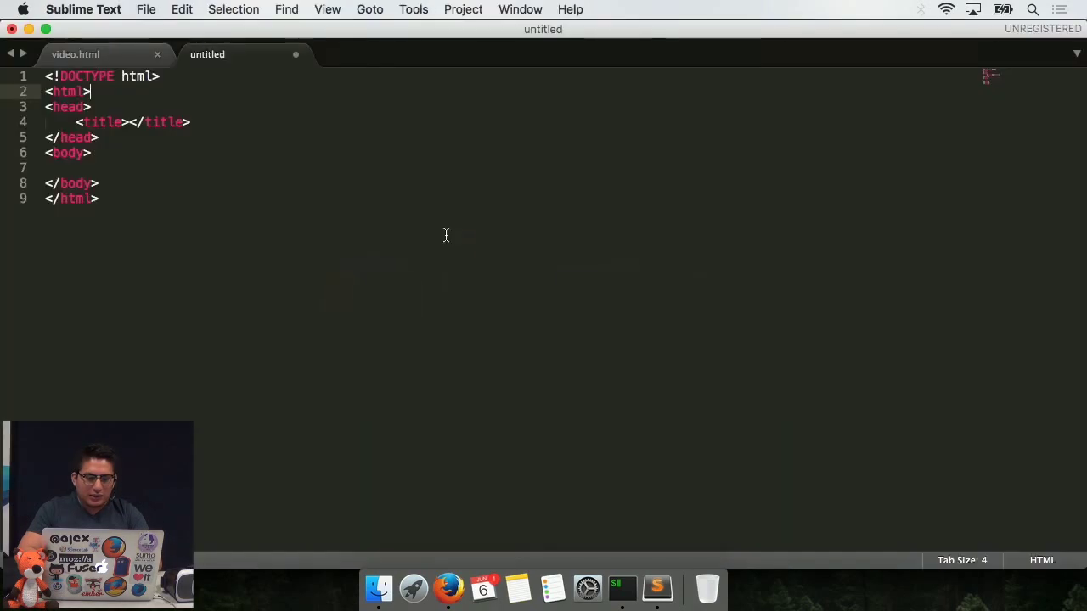
{"action": "left_click", "coordinate": [157, 111]}
{"action": "key", "text": "Return"}
{"action": "key", "text": "super+v"}
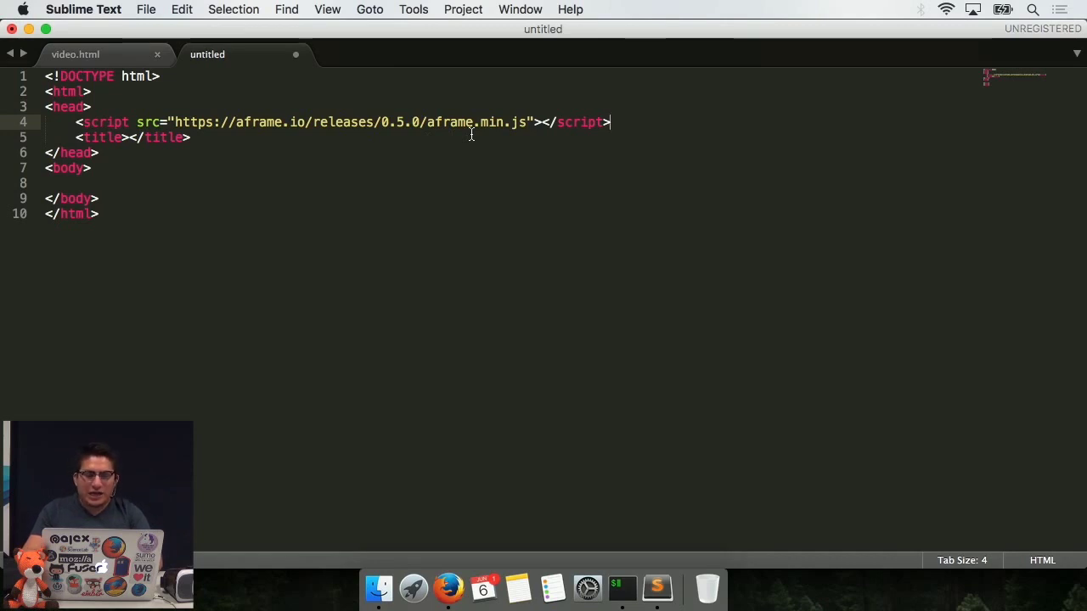
Step: Enter "Mi primer ejemplo en A-Frame" as the page title
{"action": "left_click", "coordinate": [130, 138]}
{"action": "type", "text": "Mi primer ejemplo en Af"}
{"action": "key", "text": "BackSpace"}
{"action": "type", "text": "-fr"}
{"action": "key", "text": "BackSpace"}
{"action": "key", "text": "BackSpace"}
{"action": "type", "text": "Frame"}
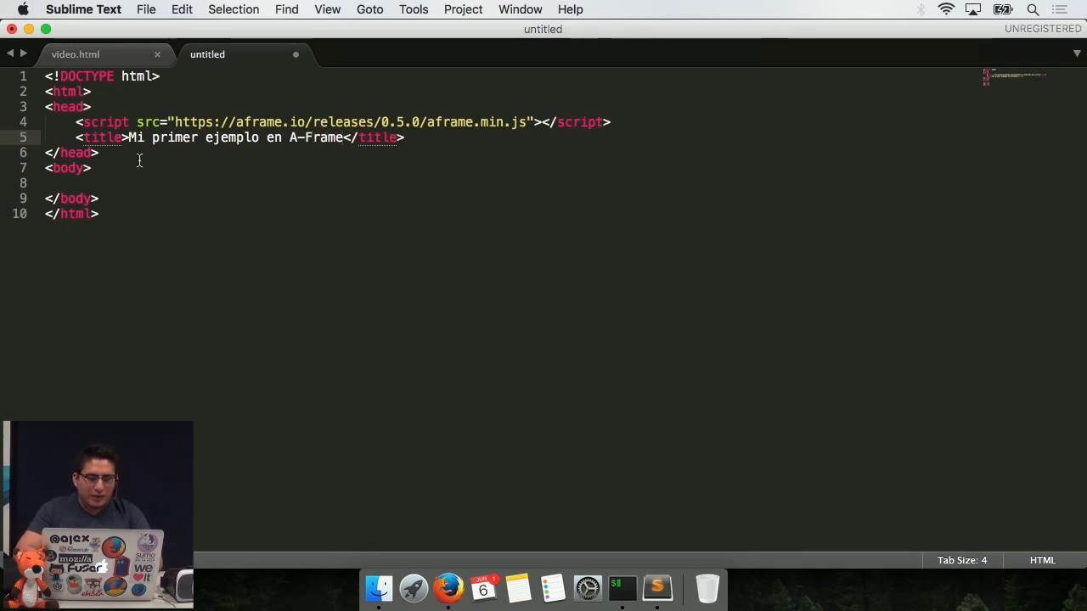
Step: Add an opening <a-scene> and a closing </a-scene> tag on separate lines at the start of the body
{"action": "left_click", "coordinate": [124, 175]}
{"action": "key", "text": "Return"}
{"action": "type", "text": "<"}
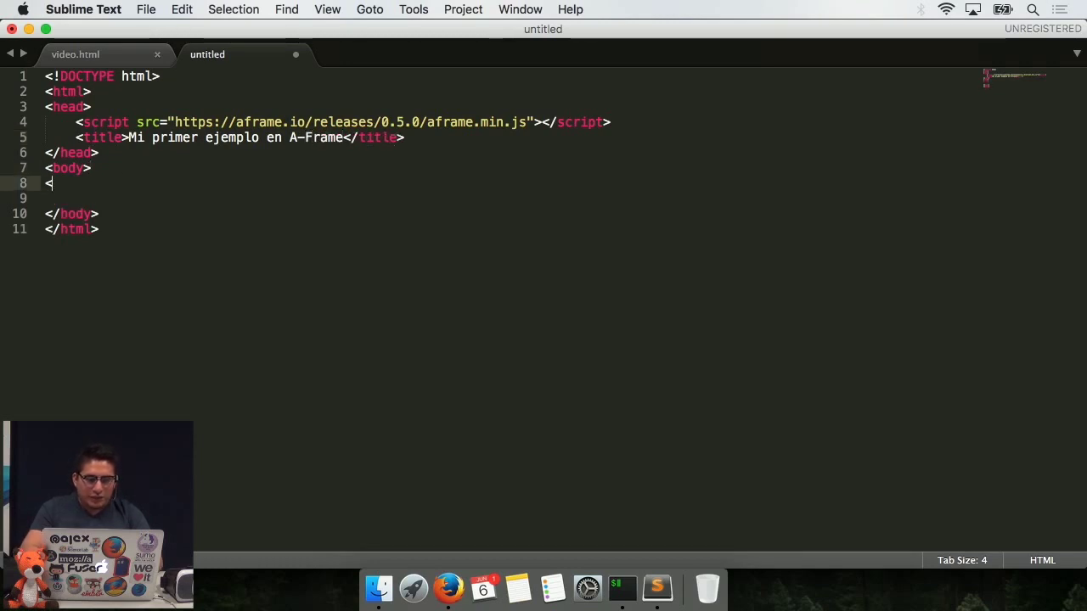
{"action": "type", "text": "a-scene>"}
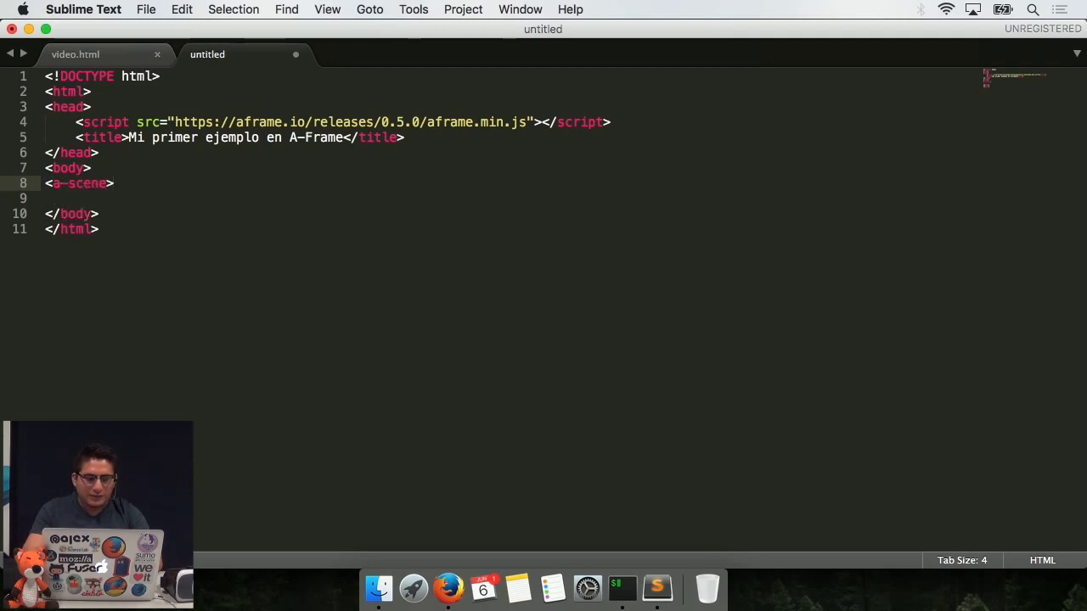
{"action": "key", "text": "Return"}
{"action": "type", "text": "</a-scene>"}
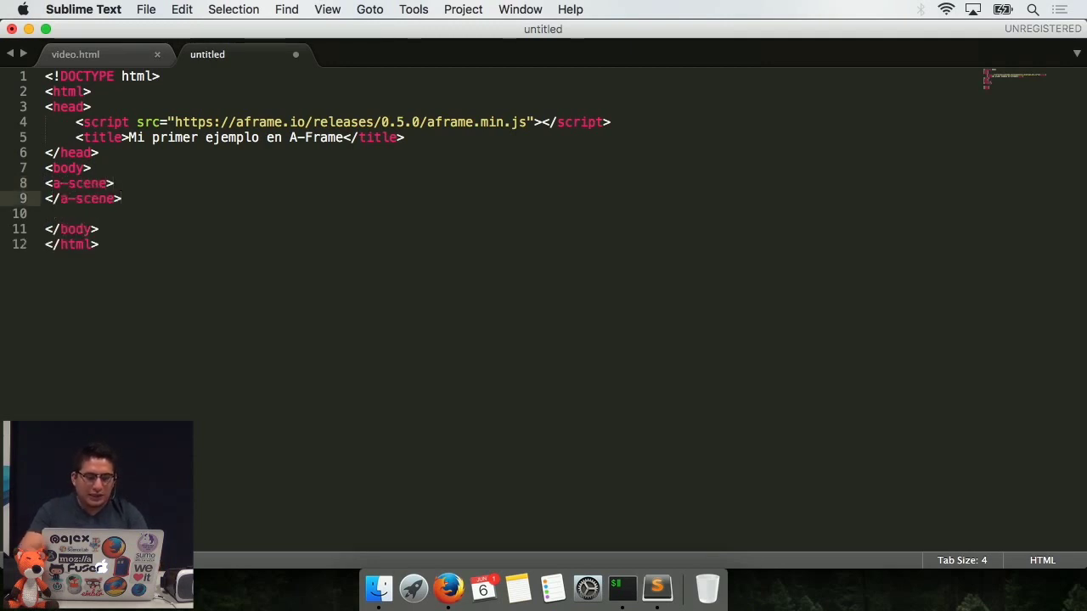
Step: Indent the opening and closing a-scene tags one level inside the body
{"action": "left_click", "coordinate": [47, 184]}
{"action": "key", "text": "Tab"}
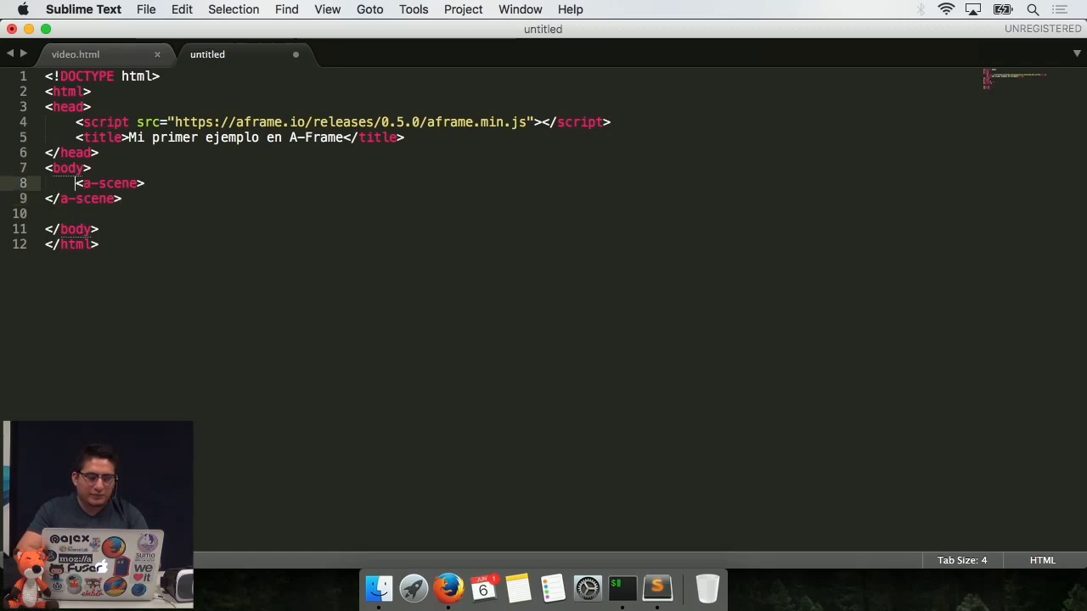
{"action": "left_click", "coordinate": [48, 198]}
{"action": "key", "text": "Tab"}
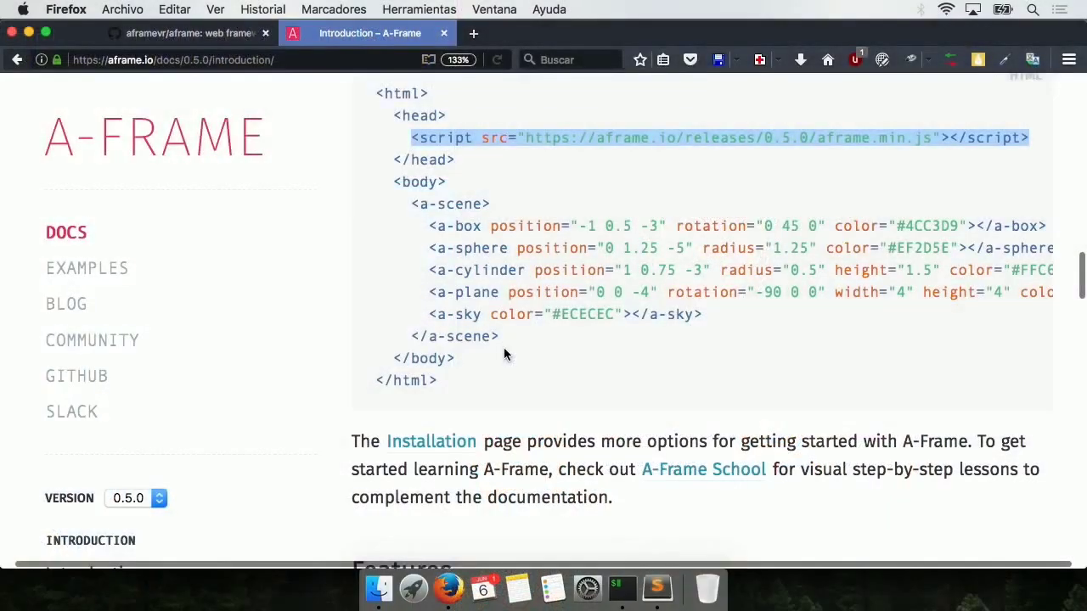
Step: Read through the Features and getting-started sections of the A-Frame Introduction page
{"action": "scroll", "coordinate": [504, 352], "scroll_direction": "down", "scroll_amount": 3}
{"action": "scroll", "coordinate": [504, 354], "scroll_direction": "down", "scroll_amount": 5}
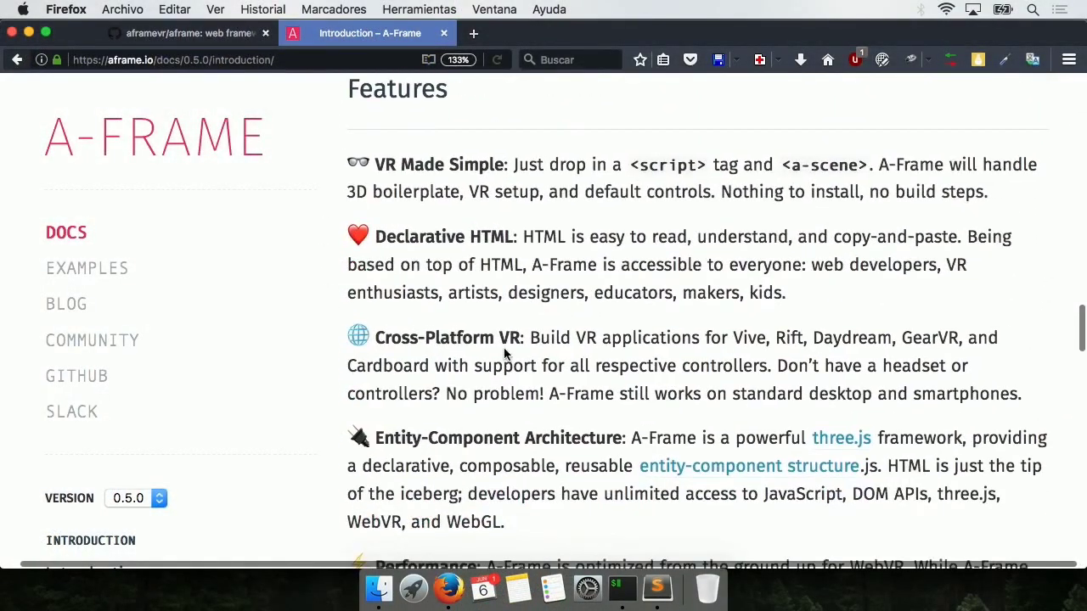
{"action": "scroll", "coordinate": [503, 353], "scroll_direction": "down", "scroll_amount": 9}
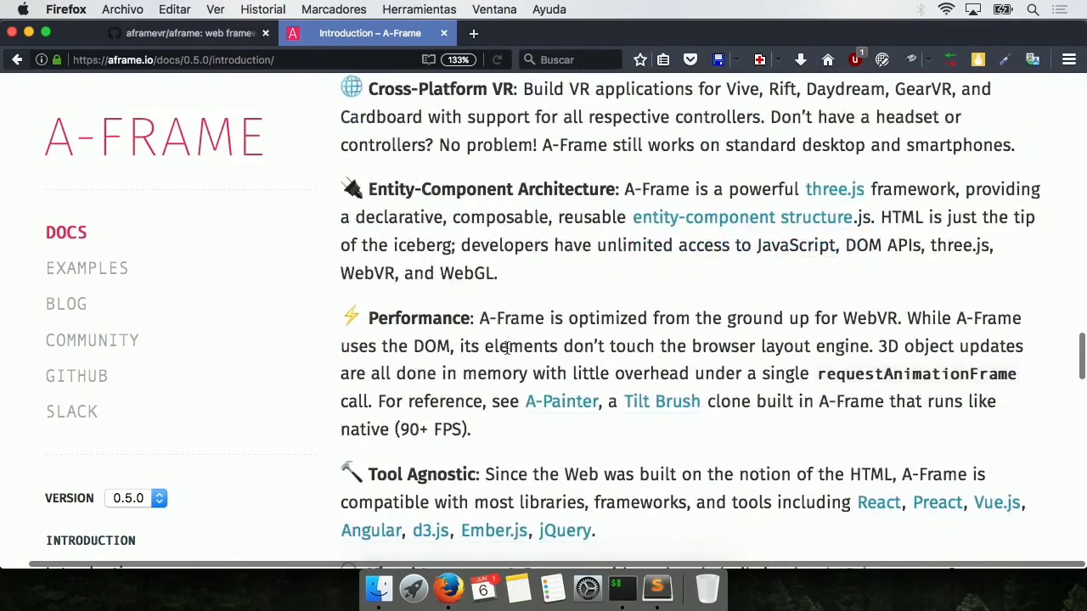
{"action": "scroll", "coordinate": [507, 353], "scroll_direction": "down", "scroll_amount": 10}
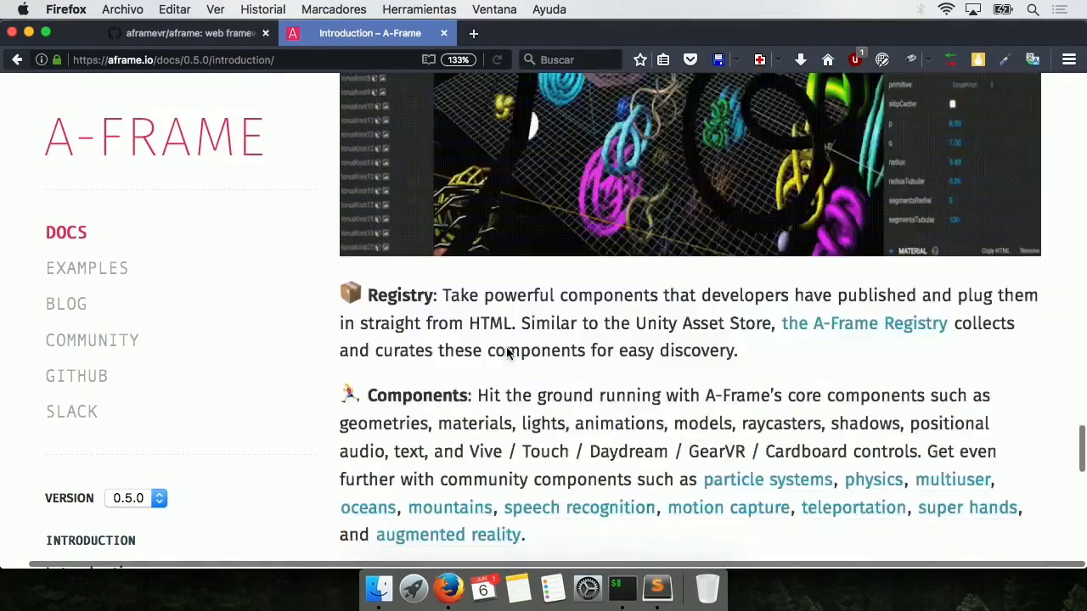
{"action": "scroll", "coordinate": [507, 348], "scroll_direction": "down", "scroll_amount": 10}
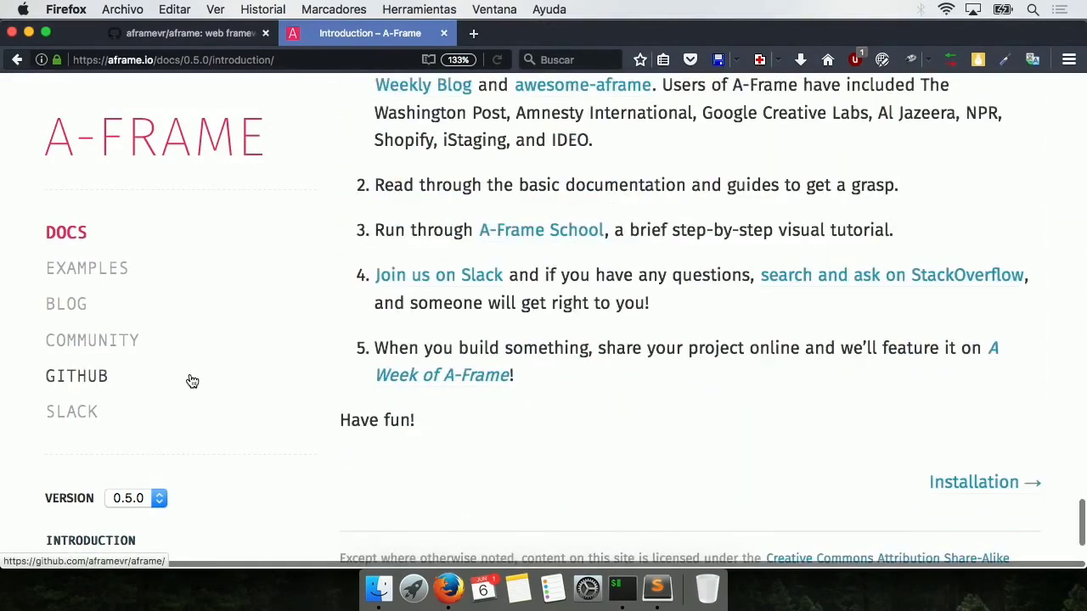
{"action": "scroll", "coordinate": [191, 380], "scroll_direction": "down", "scroll_amount": 3}
{"action": "scroll", "coordinate": [192, 382], "scroll_direction": "down", "scroll_amount": 2}
Step: Open the Installation documentation page and review the Remix on Glitch and Other Code Editors sections
{"action": "left_click", "coordinate": [119, 286]}
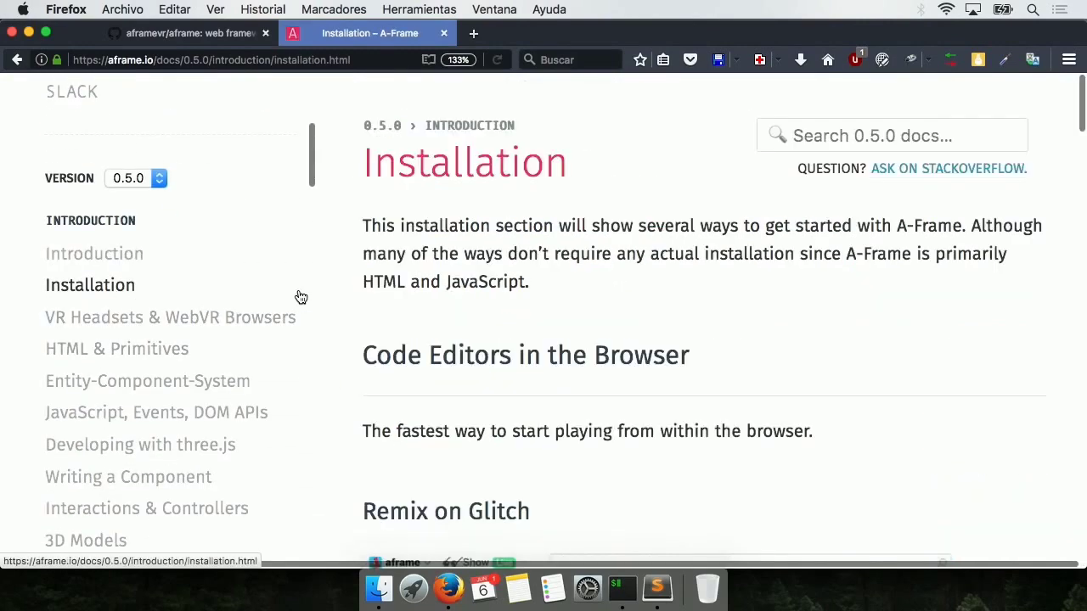
{"action": "scroll", "coordinate": [577, 382], "scroll_direction": "down", "scroll_amount": 7}
{"action": "scroll", "coordinate": [577, 380], "scroll_direction": "up", "scroll_amount": 3}
{"action": "scroll", "coordinate": [577, 380], "scroll_direction": "up", "scroll_amount": 3}
{"action": "scroll", "coordinate": [577, 380], "scroll_direction": "down", "scroll_amount": 6}
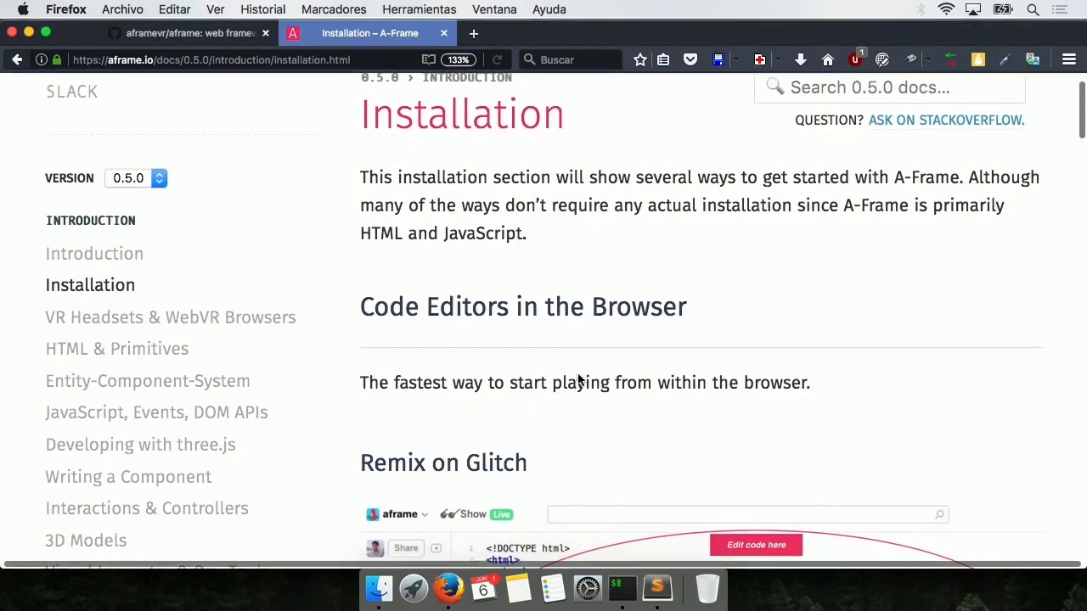
{"action": "scroll", "coordinate": [577, 380], "scroll_direction": "down", "scroll_amount": 3}
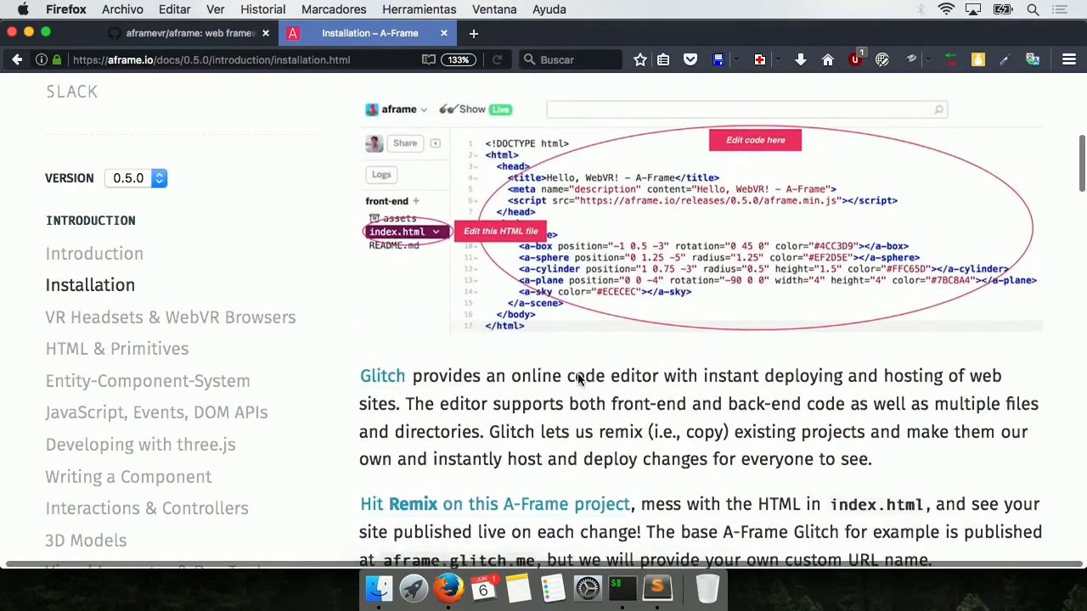
{"action": "scroll", "coordinate": [577, 380], "scroll_direction": "up", "scroll_amount": 1}
{"action": "scroll", "coordinate": [577, 380], "scroll_direction": "down", "scroll_amount": 1}
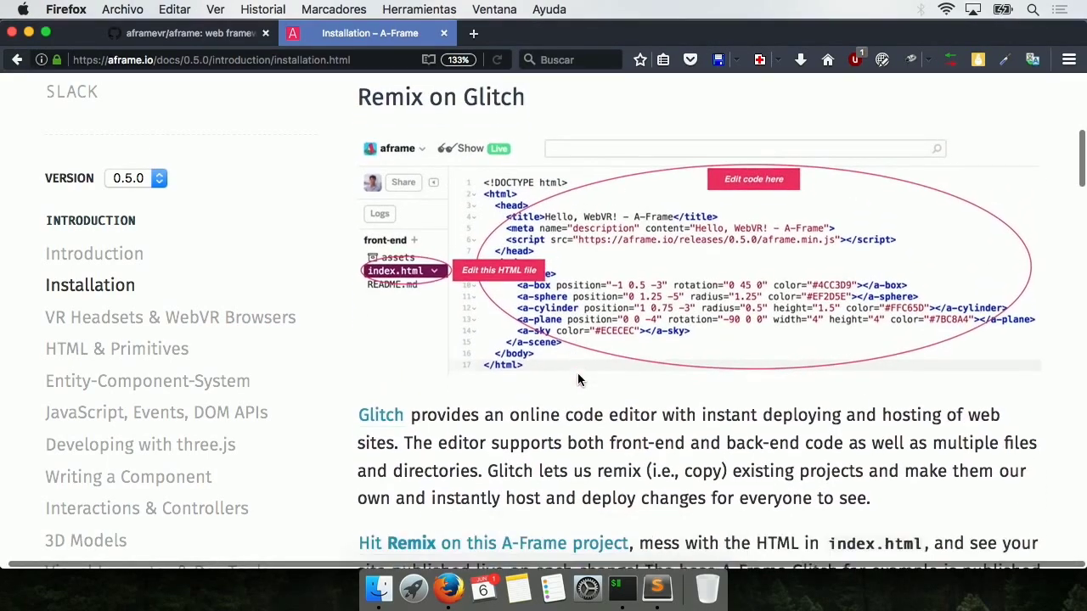
{"action": "scroll", "coordinate": [578, 380], "scroll_direction": "down", "scroll_amount": 3}
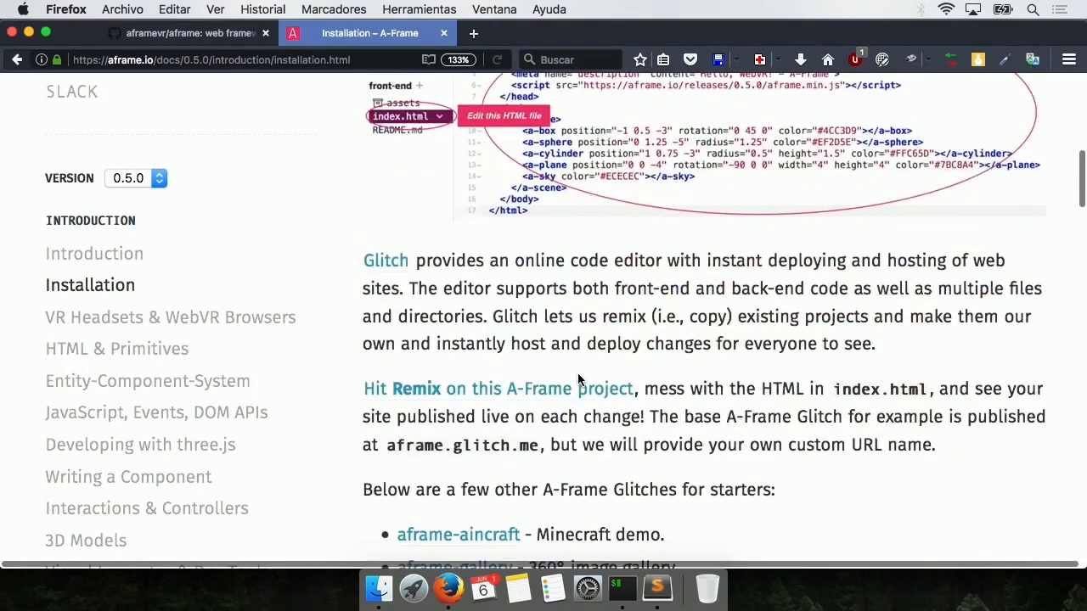
{"action": "scroll", "coordinate": [639, 384], "scroll_direction": "down", "scroll_amount": 5}
{"action": "scroll", "coordinate": [646, 387], "scroll_direction": "down", "scroll_amount": 6}
{"action": "left_click_drag", "start_coordinate": [595, 275], "coordinate": [579, 185]}
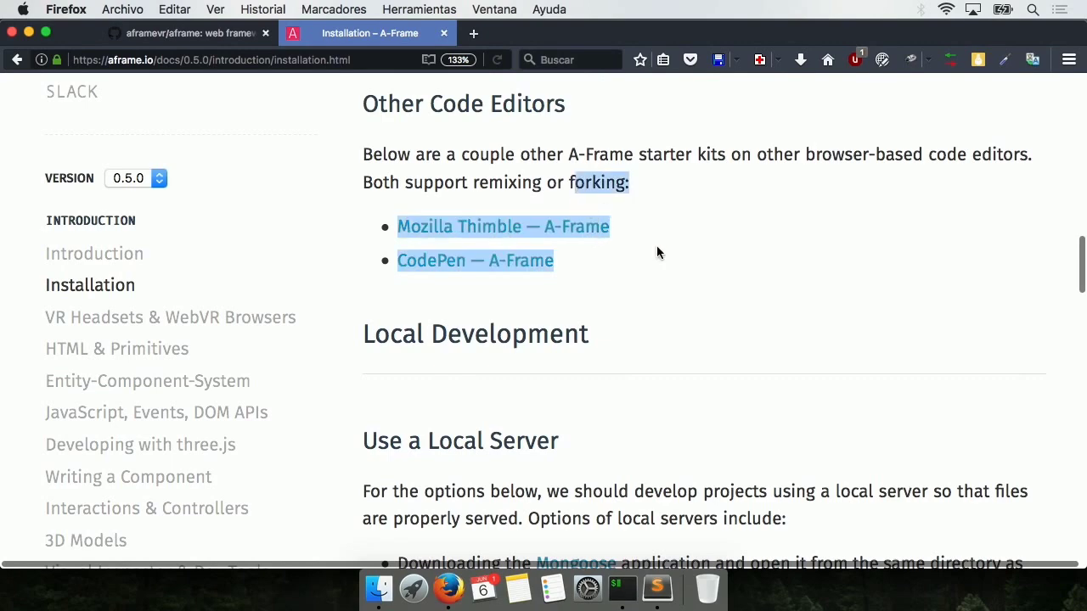
Step: Review the local server options, the GitHub boilerplate and the JS build inclusion on the Installation page
{"action": "scroll", "coordinate": [651, 281], "scroll_direction": "down", "scroll_amount": 3}
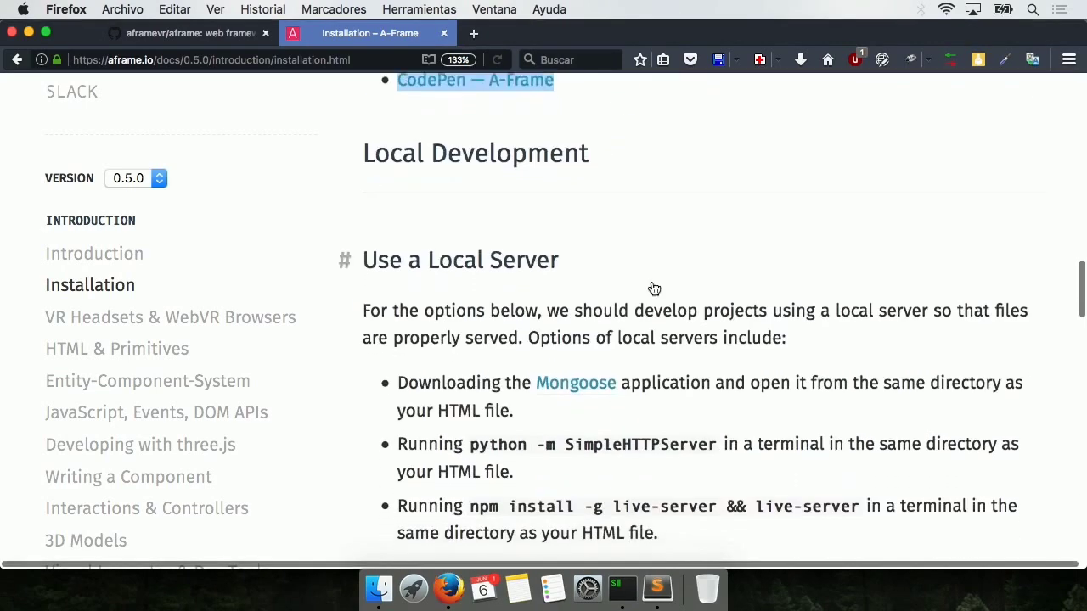
{"action": "scroll", "coordinate": [654, 288], "scroll_direction": "down", "scroll_amount": 2}
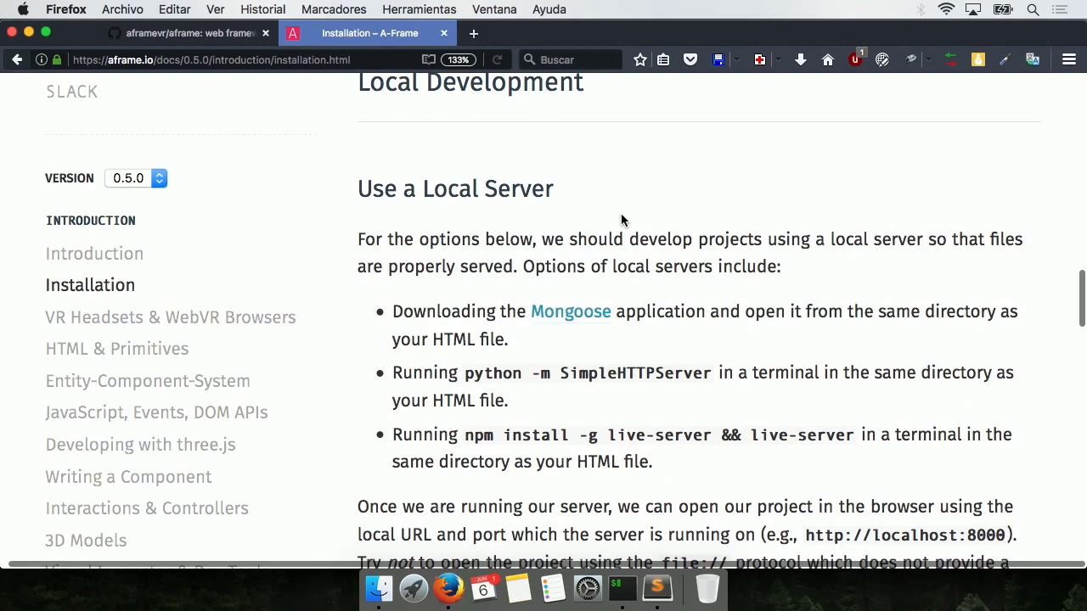
{"action": "scroll", "coordinate": [621, 213], "scroll_direction": "down", "scroll_amount": 3}
{"action": "scroll", "coordinate": [621, 213], "scroll_direction": "up", "scroll_amount": 2}
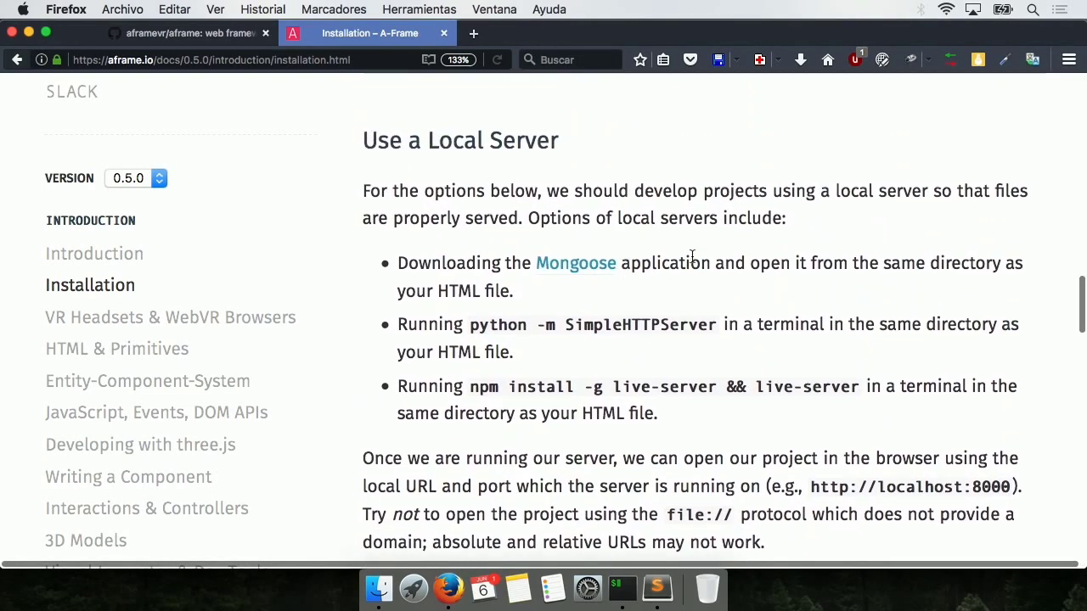
{"action": "scroll", "coordinate": [692, 256], "scroll_direction": "down", "scroll_amount": 2}
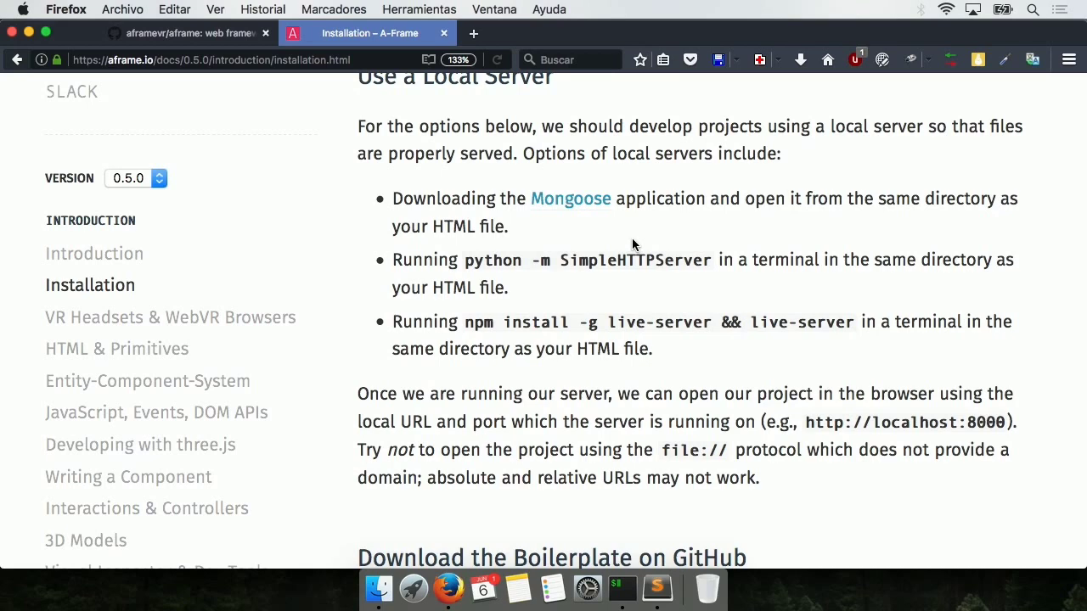
{"action": "scroll", "coordinate": [632, 245], "scroll_direction": "down", "scroll_amount": 10}
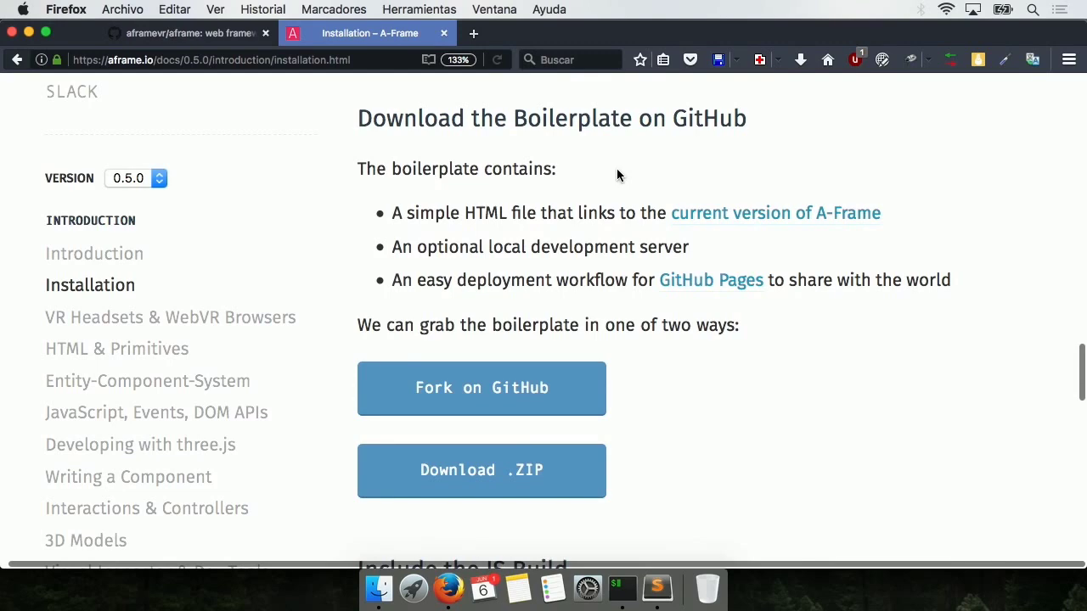
{"action": "scroll", "coordinate": [638, 320], "scroll_direction": "down", "scroll_amount": 7}
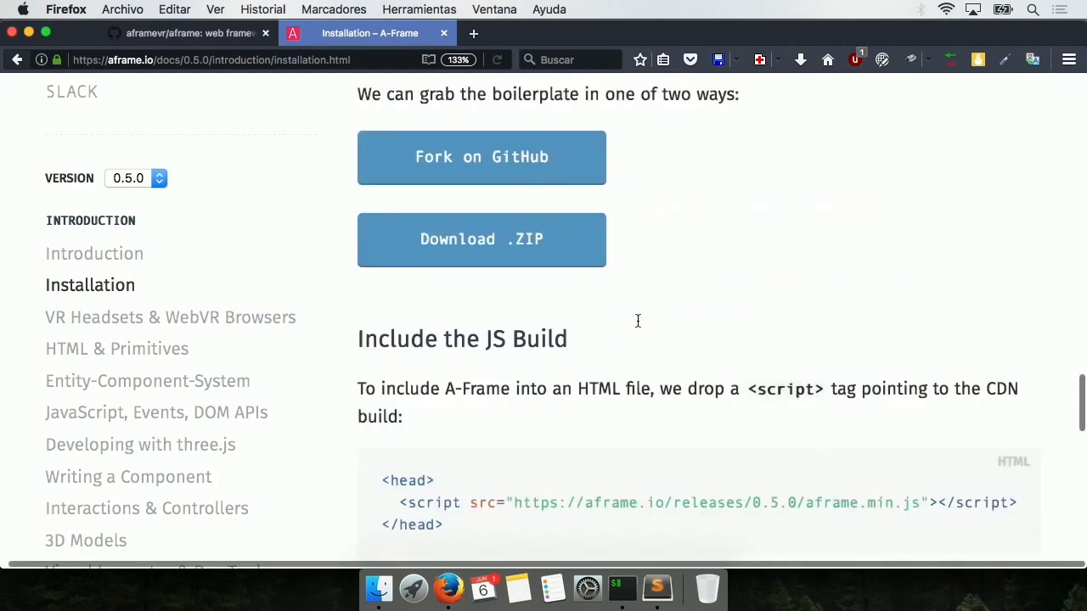
Step: Examine the npm installation instructions, including the require('aframe') line and the angle command for initializing a scene template
{"action": "scroll", "coordinate": [638, 320], "scroll_direction": "down", "scroll_amount": 14}
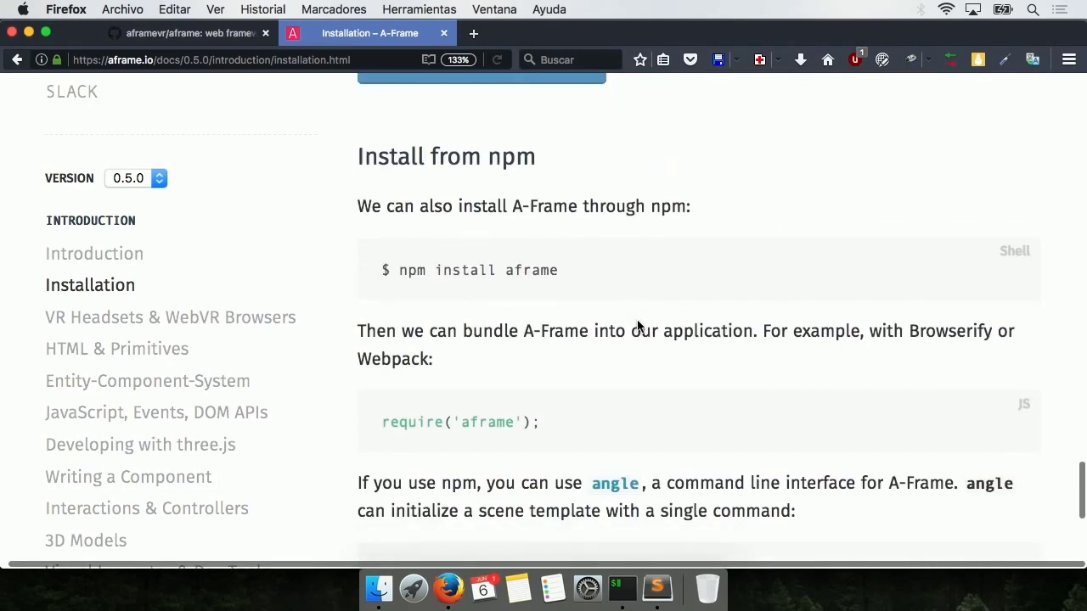
{"action": "scroll", "coordinate": [638, 321], "scroll_direction": "down", "scroll_amount": 2}
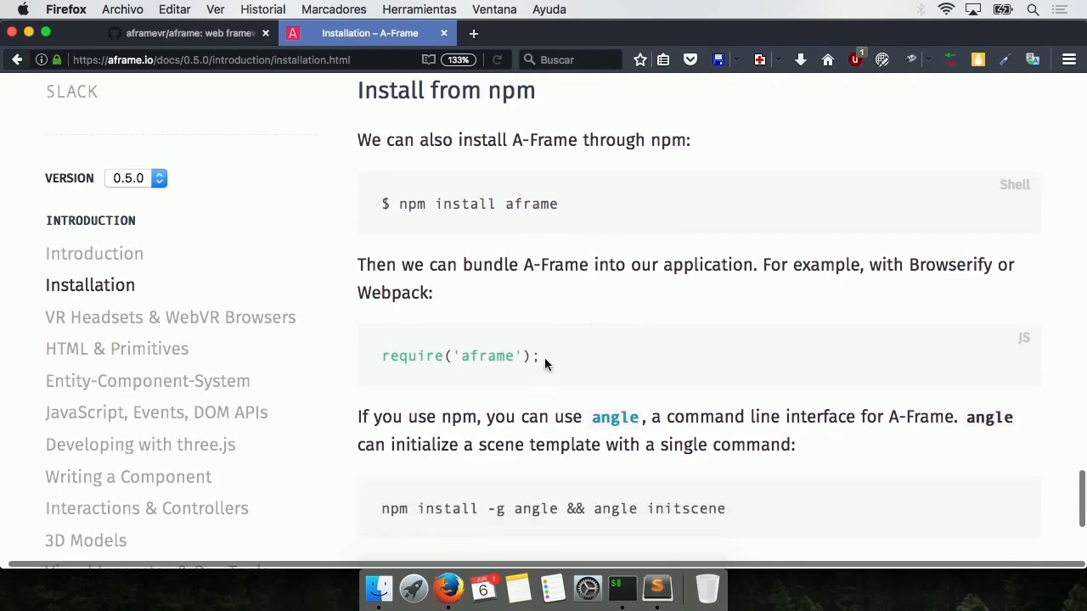
{"action": "left_click_drag", "start_coordinate": [544, 358], "coordinate": [382, 357]}
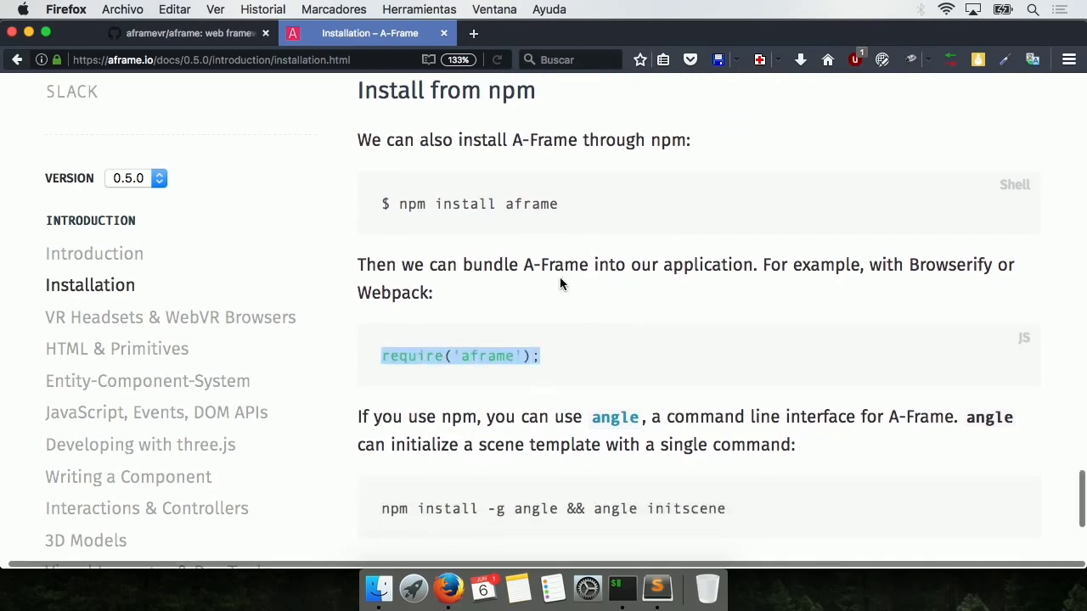
{"action": "scroll", "coordinate": [560, 281], "scroll_direction": "down", "scroll_amount": 2}
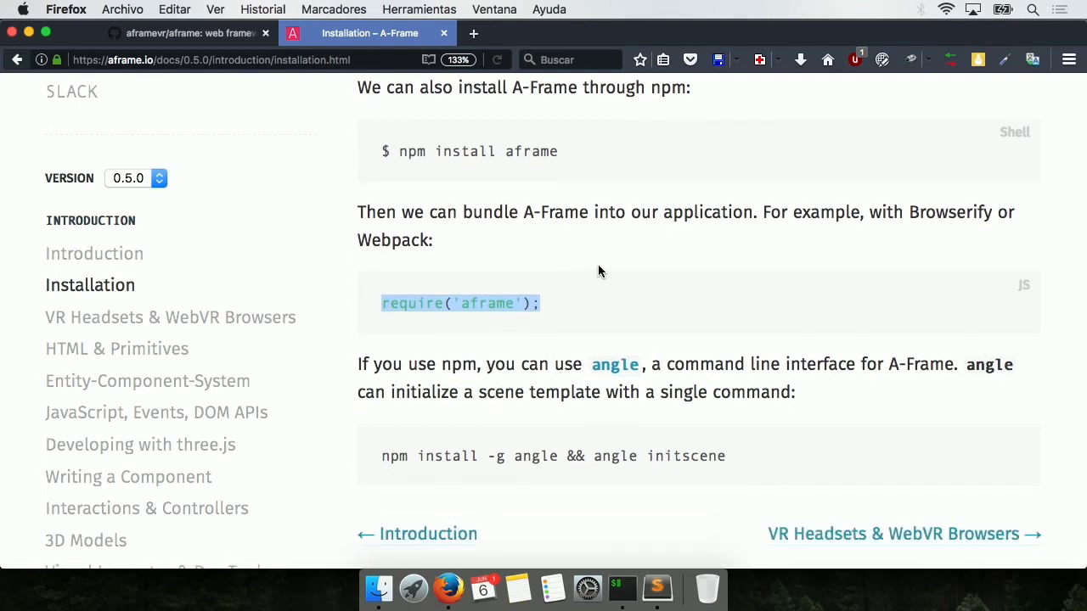
{"action": "scroll", "coordinate": [598, 270], "scroll_direction": "down", "scroll_amount": 5}
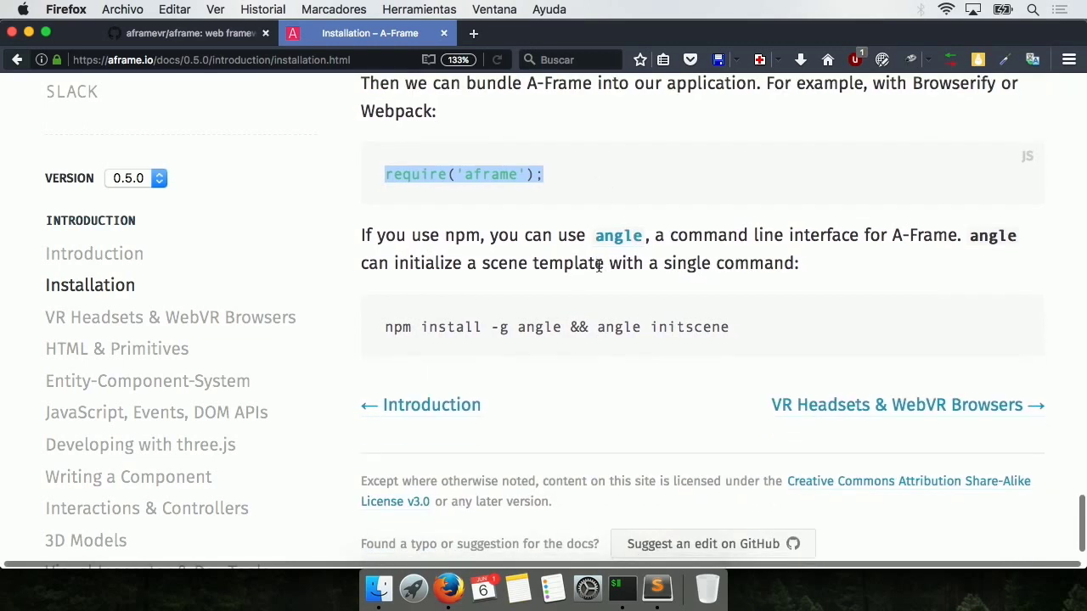
{"action": "left_click", "coordinate": [565, 332]}
{"action": "left_click_drag", "start_coordinate": [565, 332], "coordinate": [528, 328]}
{"action": "left_click", "coordinate": [510, 334]}
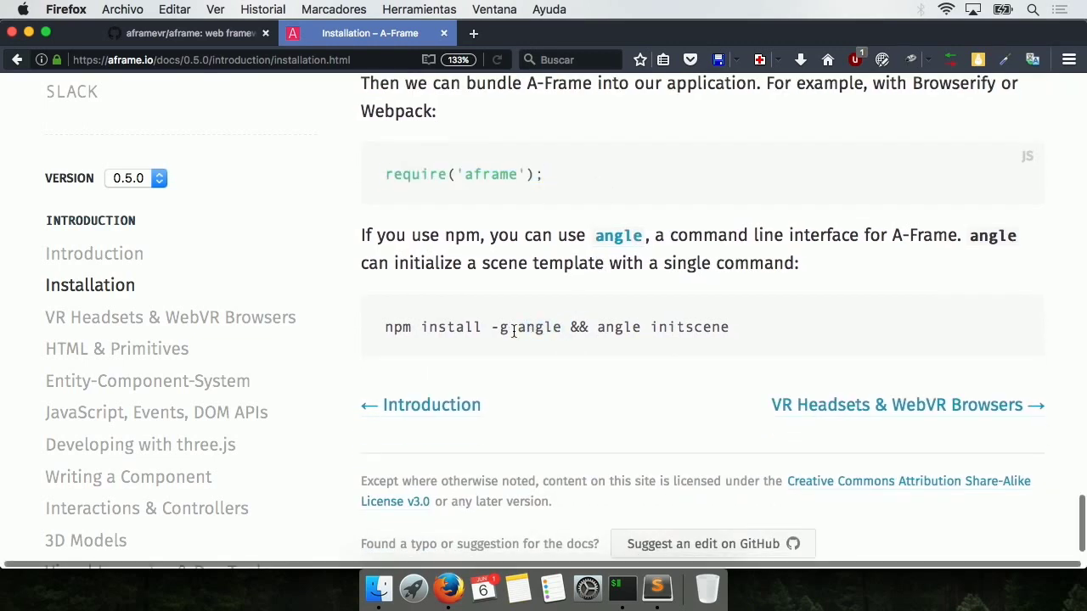
{"action": "scroll", "coordinate": [514, 308], "scroll_direction": "down", "scroll_amount": 3}
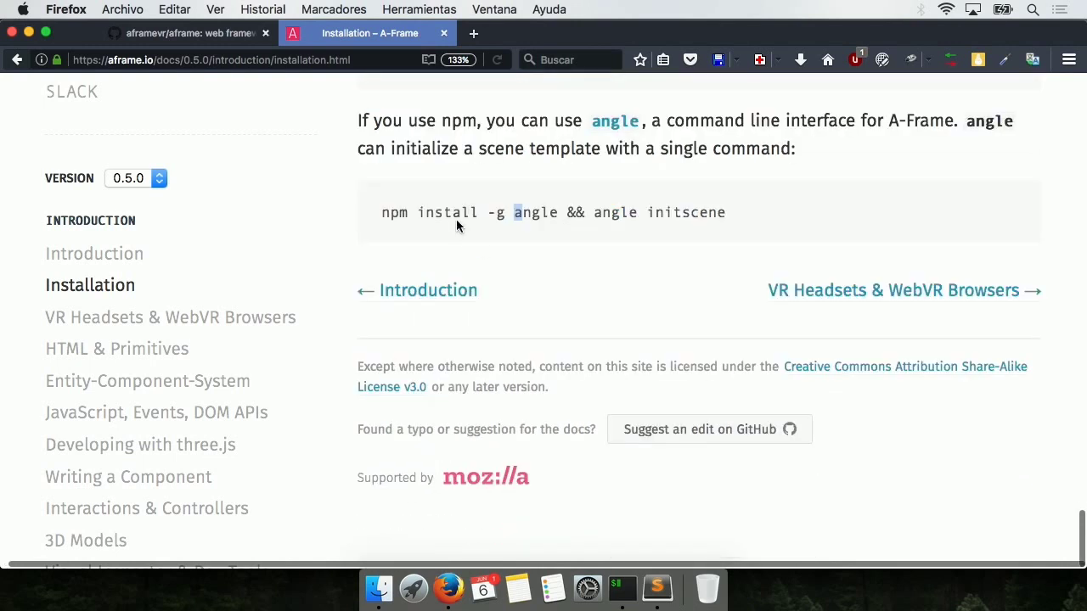
Step: Find the Primitives section in the documentation's topic list and open the <a-circle> page
{"action": "scroll", "coordinate": [203, 421], "scroll_direction": "down", "scroll_amount": 5}
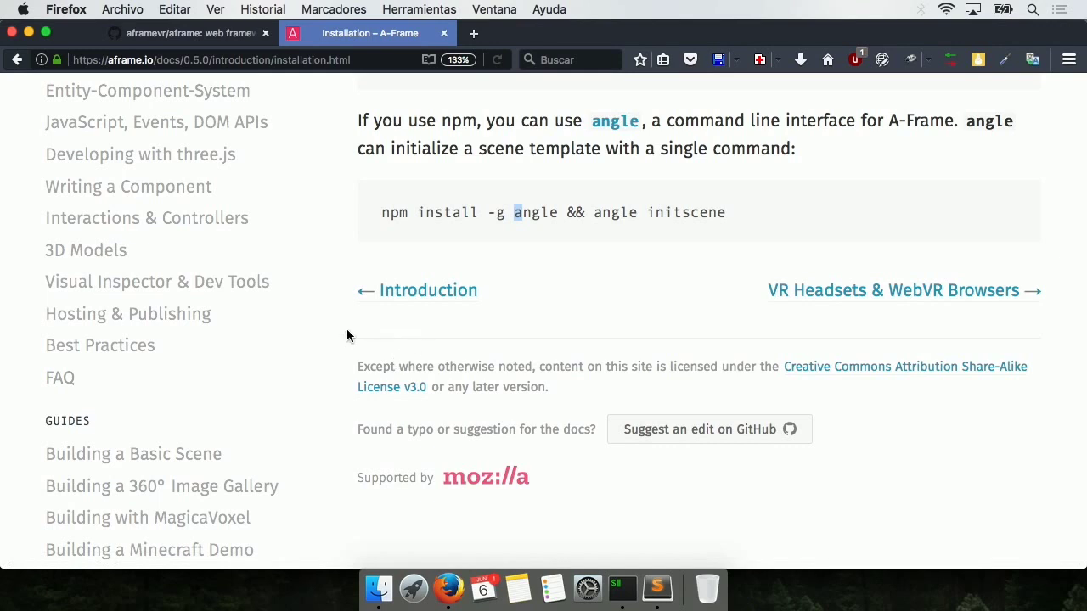
{"action": "scroll", "coordinate": [346, 334], "scroll_direction": "up", "scroll_amount": 3}
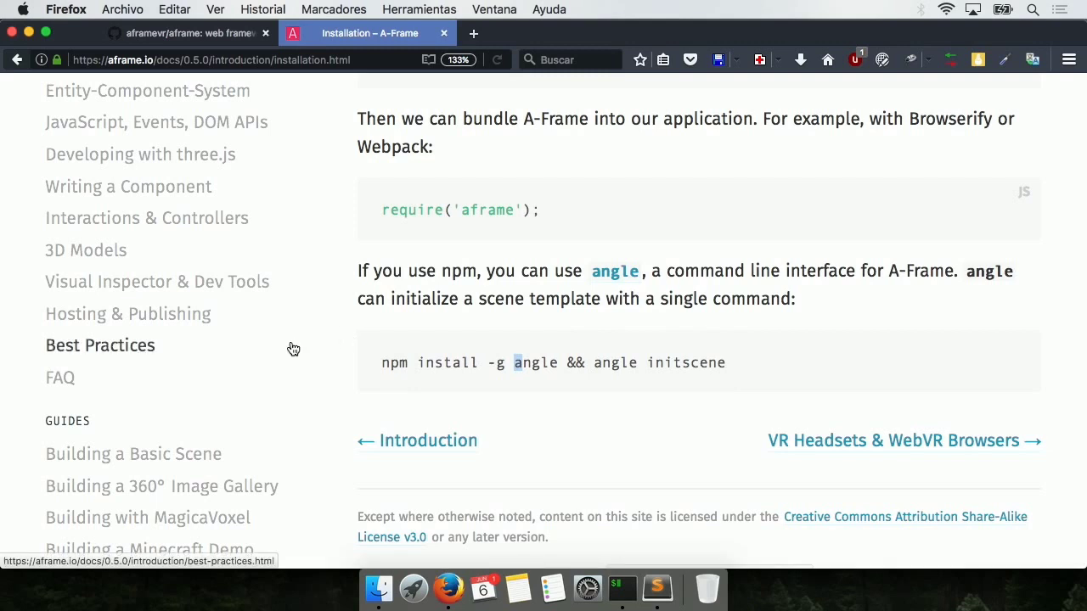
{"action": "scroll", "coordinate": [293, 348], "scroll_direction": "down", "scroll_amount": 5}
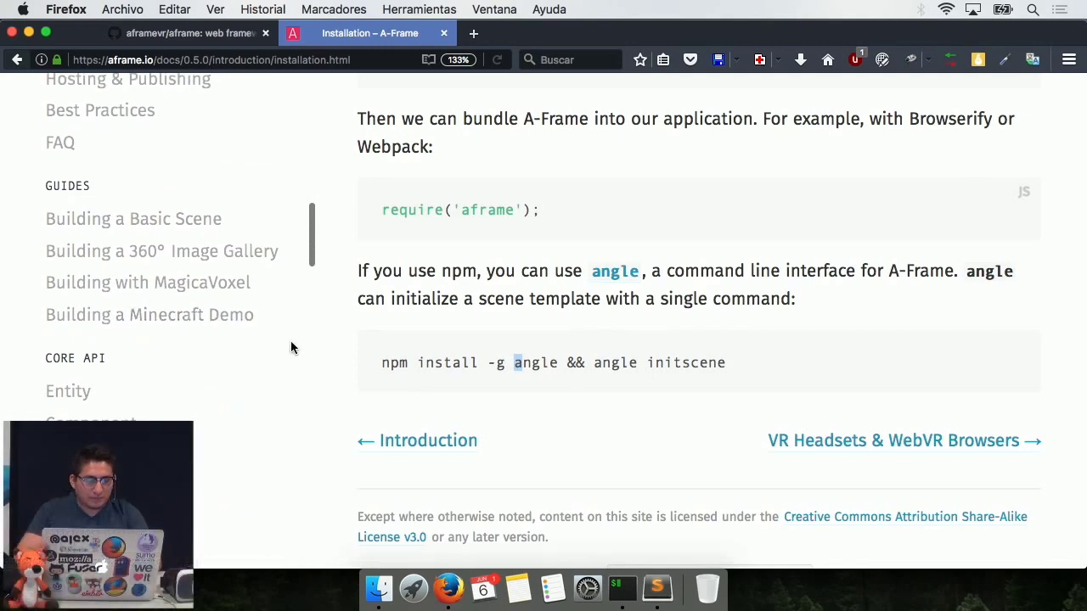
{"action": "scroll", "coordinate": [291, 347], "scroll_direction": "down", "scroll_amount": 3}
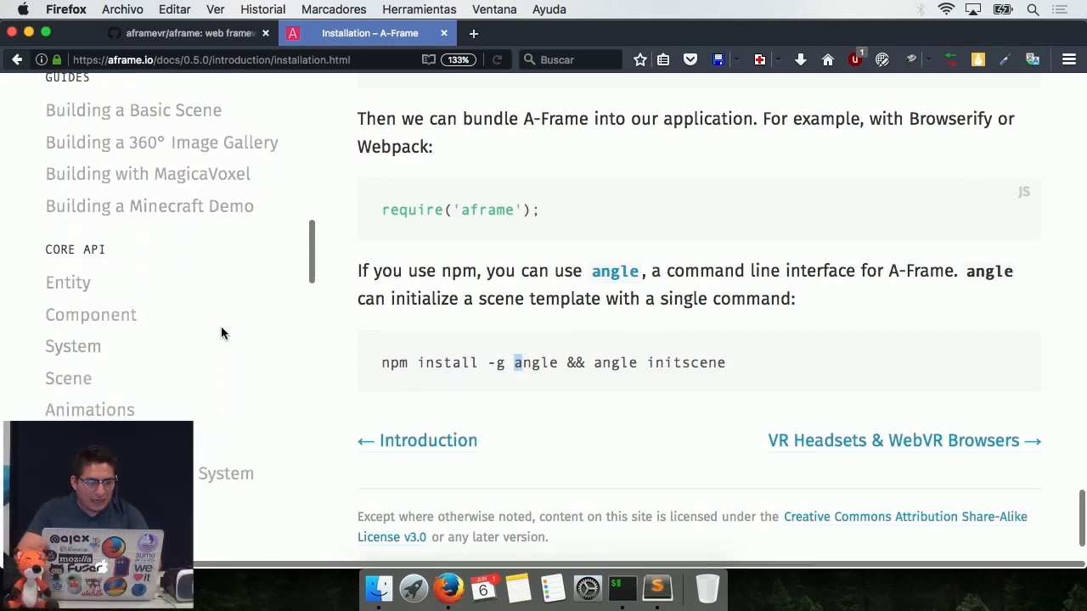
{"action": "scroll", "coordinate": [221, 331], "scroll_direction": "down", "scroll_amount": 6}
{"action": "scroll", "coordinate": [221, 333], "scroll_direction": "down", "scroll_amount": 12}
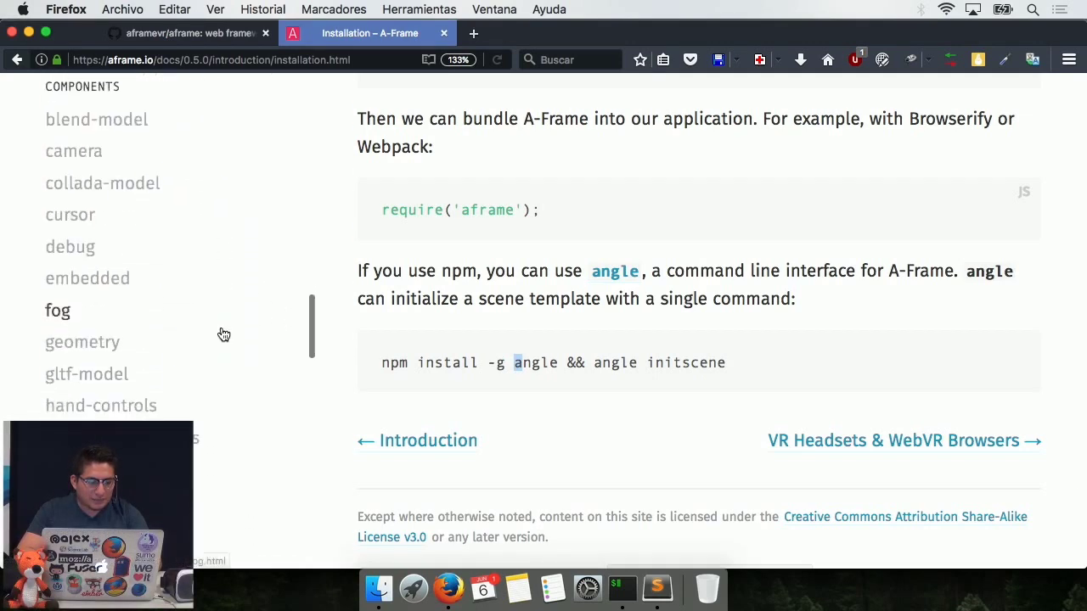
{"action": "scroll", "coordinate": [223, 335], "scroll_direction": "down", "scroll_amount": 3}
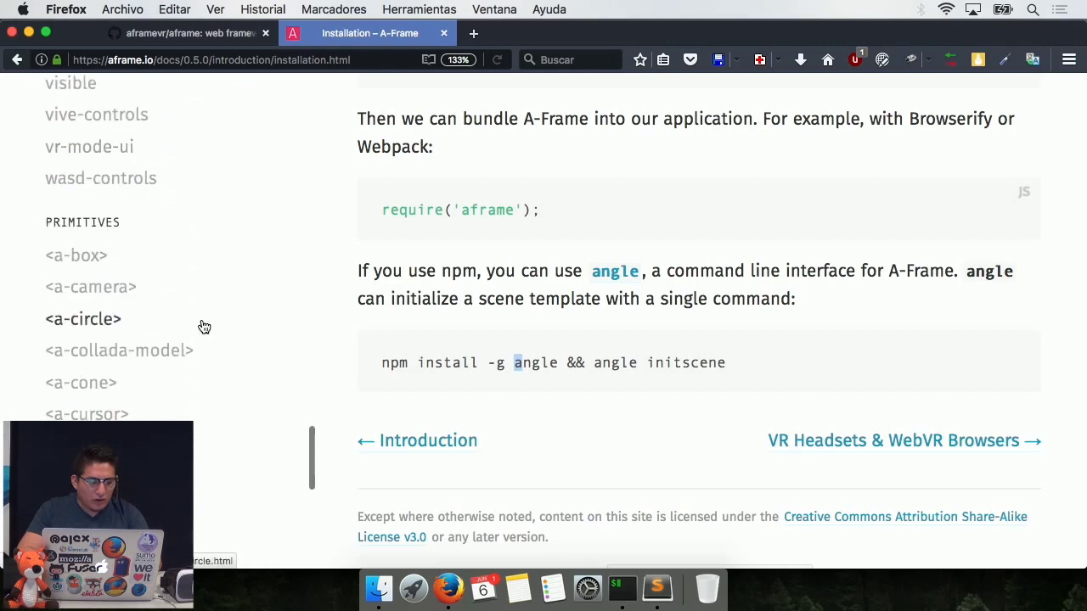
{"action": "left_click", "coordinate": [95, 321]}
Step: Examine the <a-circle> example code, including its a-assets block and the basic circle tag
{"action": "scroll", "coordinate": [645, 363], "scroll_direction": "down", "scroll_amount": 3}
{"action": "scroll", "coordinate": [645, 363], "scroll_direction": "up", "scroll_amount": 5}
{"action": "scroll", "coordinate": [645, 363], "scroll_direction": "down", "scroll_amount": 1}
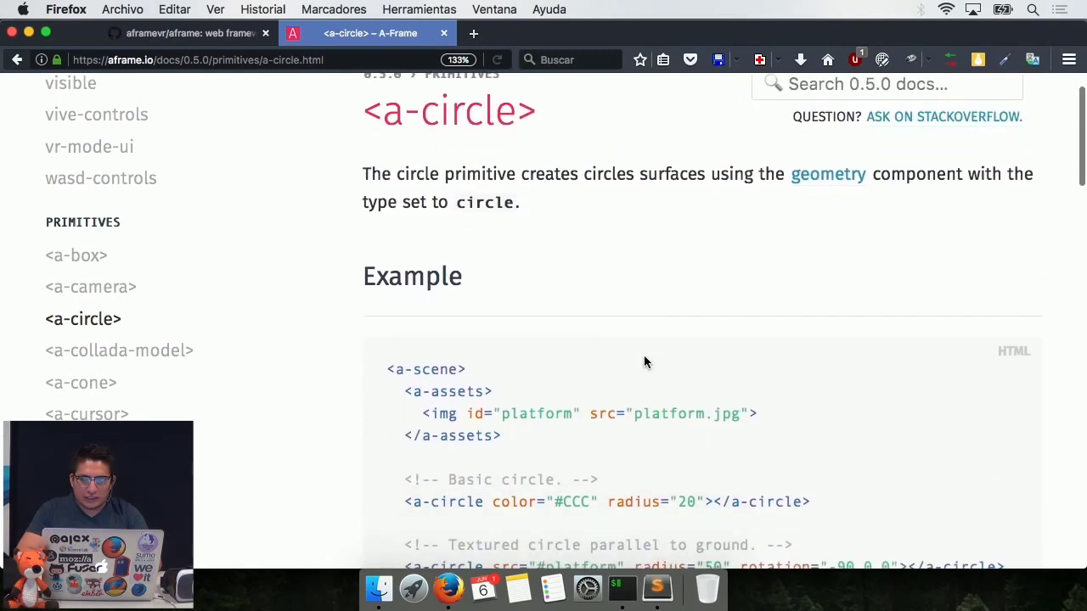
{"action": "scroll", "coordinate": [644, 363], "scroll_direction": "down", "scroll_amount": 1}
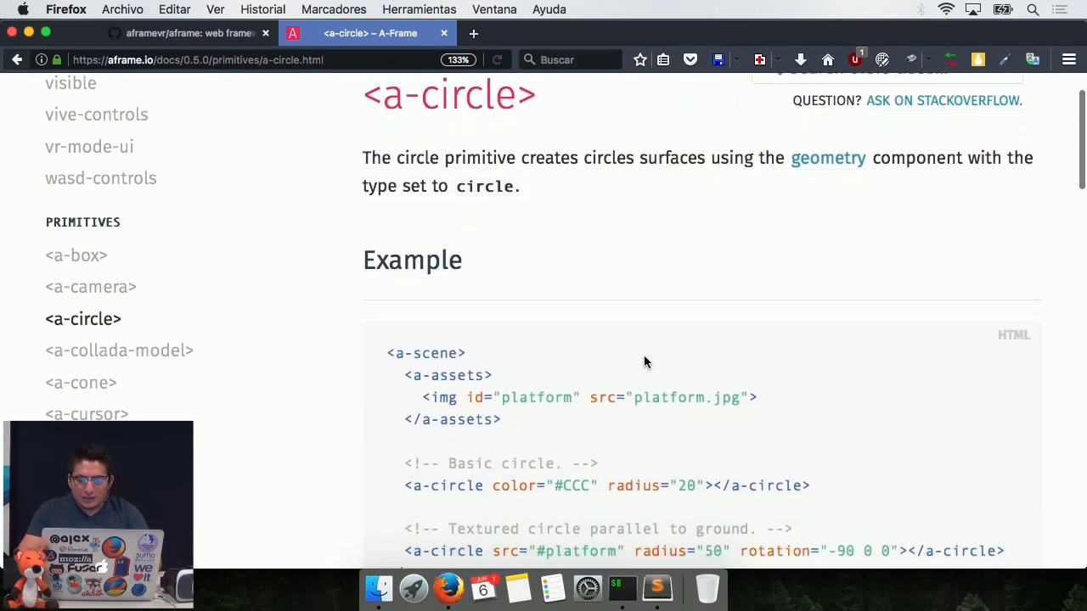
{"action": "scroll", "coordinate": [644, 363], "scroll_direction": "down", "scroll_amount": 3}
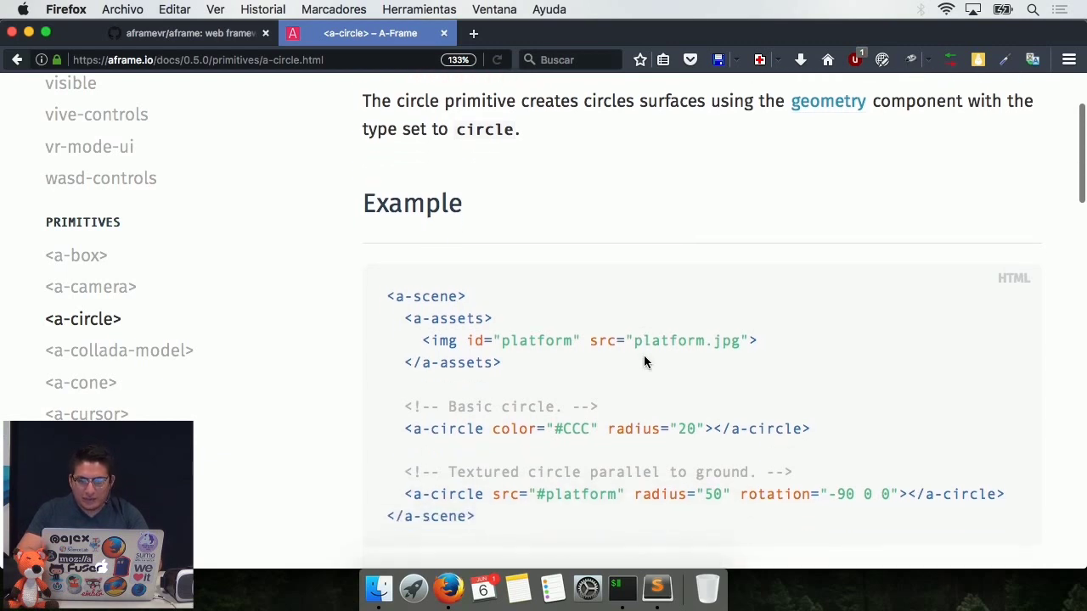
{"action": "scroll", "coordinate": [644, 363], "scroll_direction": "down", "scroll_amount": 8}
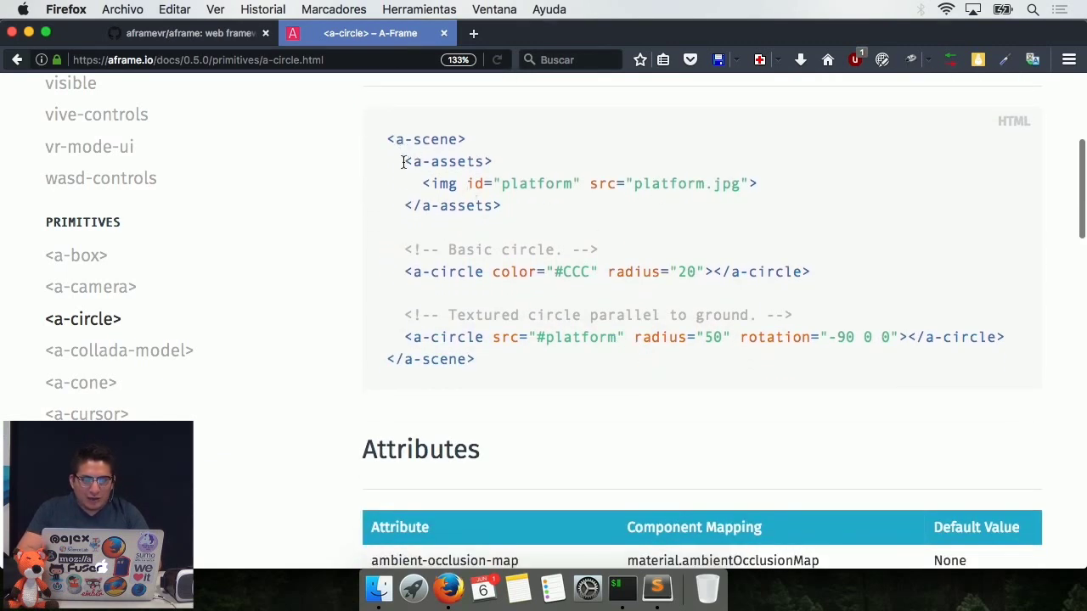
{"action": "left_click_drag", "start_coordinate": [405, 161], "coordinate": [520, 213]}
{"action": "left_click", "coordinate": [451, 272]}
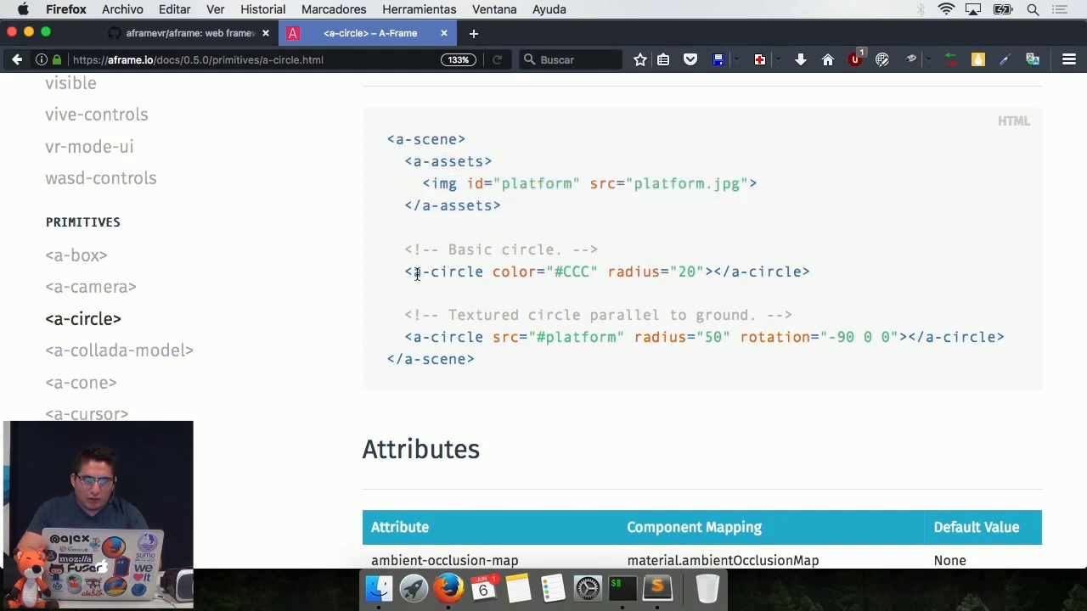
Step: Copy the basic circle example <a-circle color="#CCC" radius="20"></a-circle> and switch to the untitled file in Sublime Text
{"action": "left_click_drag", "start_coordinate": [406, 274], "coordinate": [533, 288]}
{"action": "key", "text": "super+c"}
{"action": "key", "text": "super+Tab"}
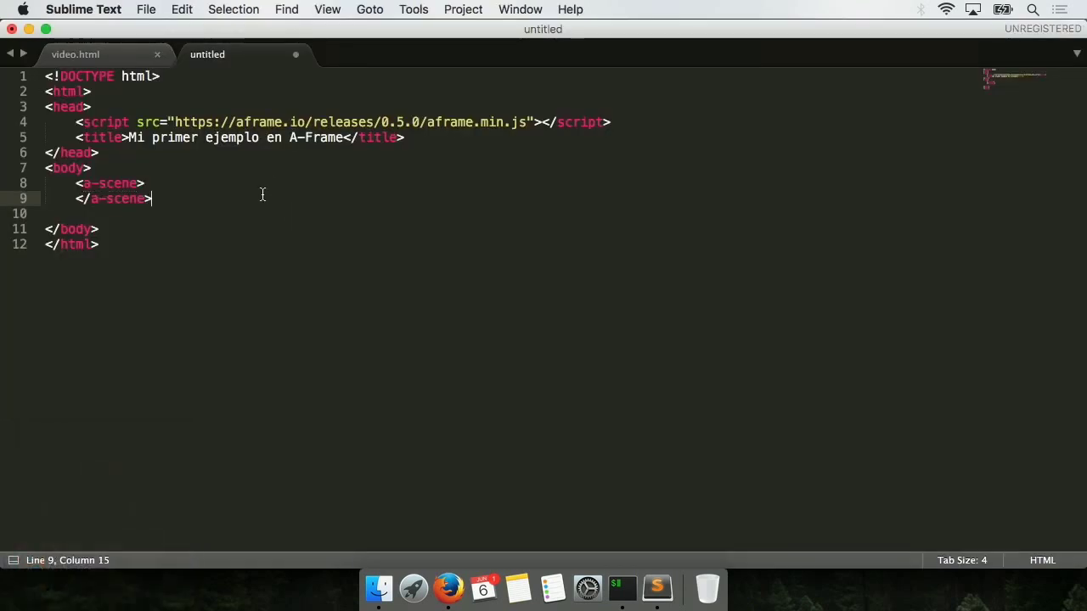
Step: Insert the copied <a-circle color="#CCC" radius="20"></a-circle> tag on a new line inside the a-scene element
{"action": "left_click", "coordinate": [262, 189]}
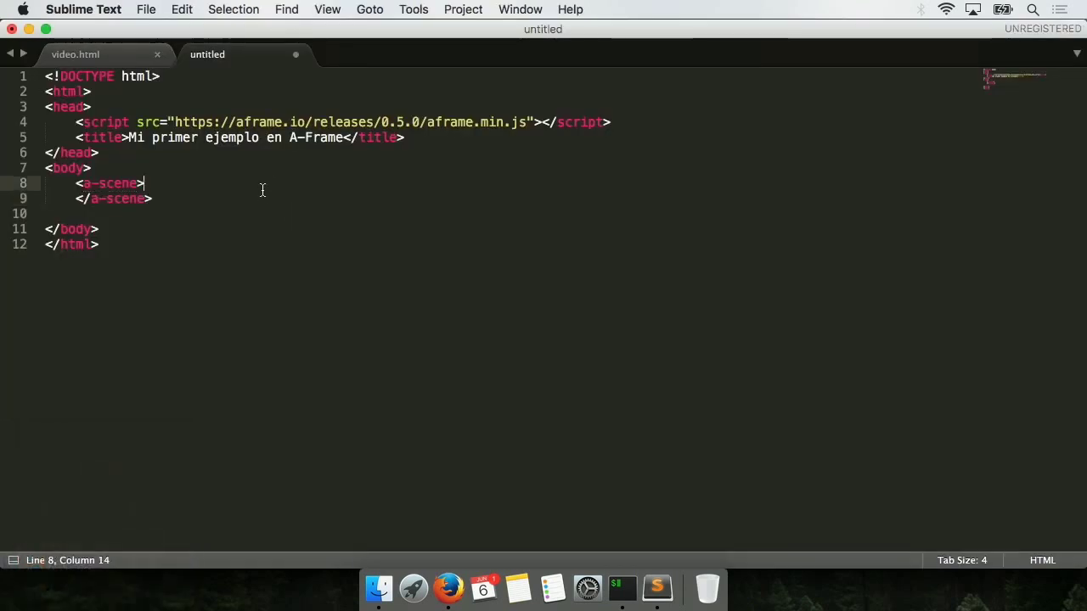
{"action": "key", "text": "Return"}
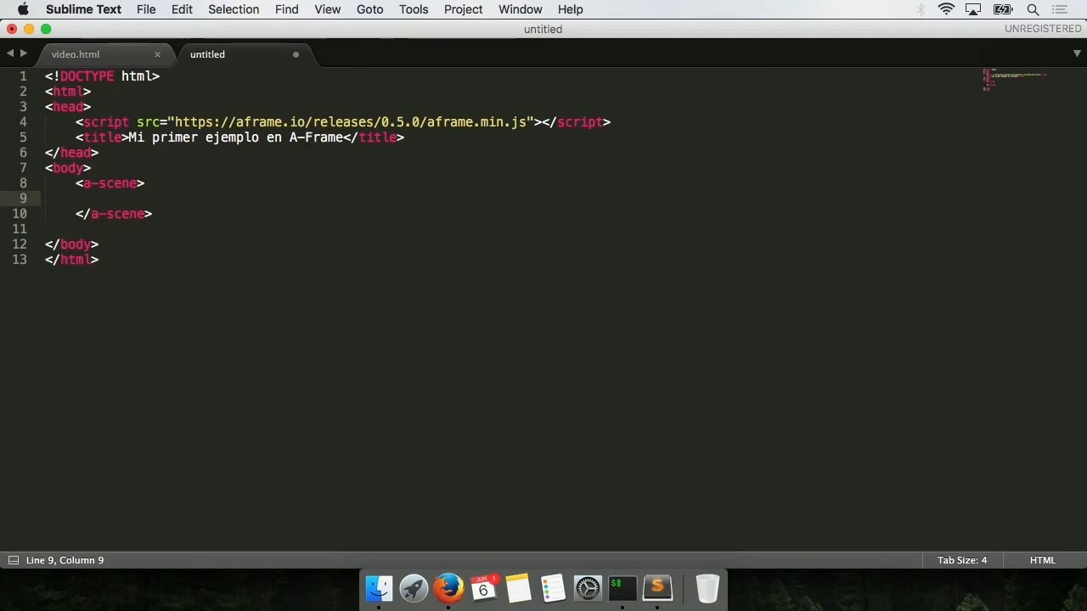
{"action": "key", "text": "super+v"}
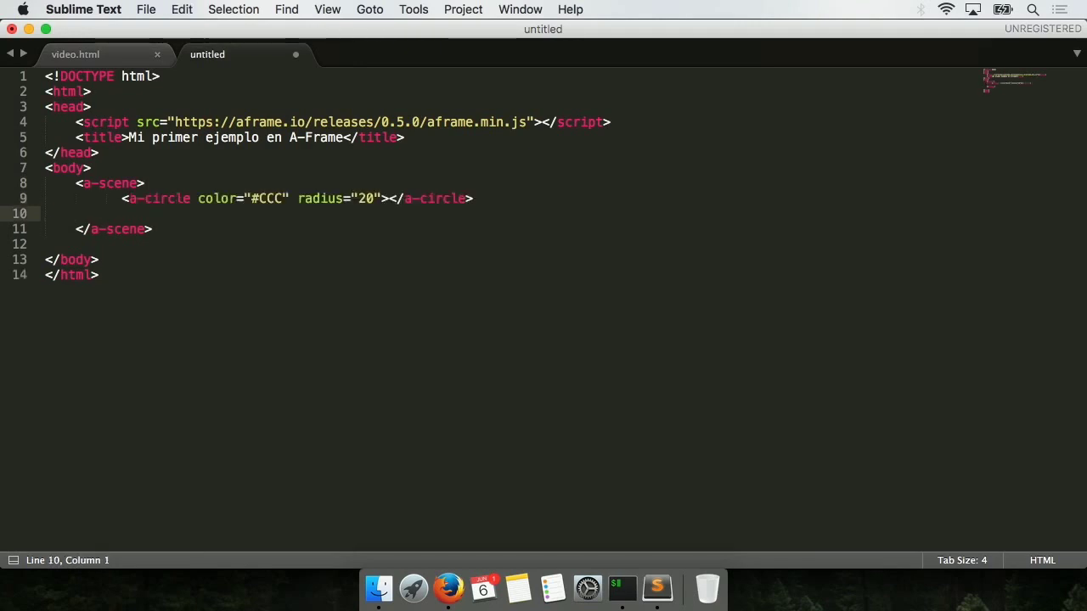
{"action": "left_click", "coordinate": [72, 229]}
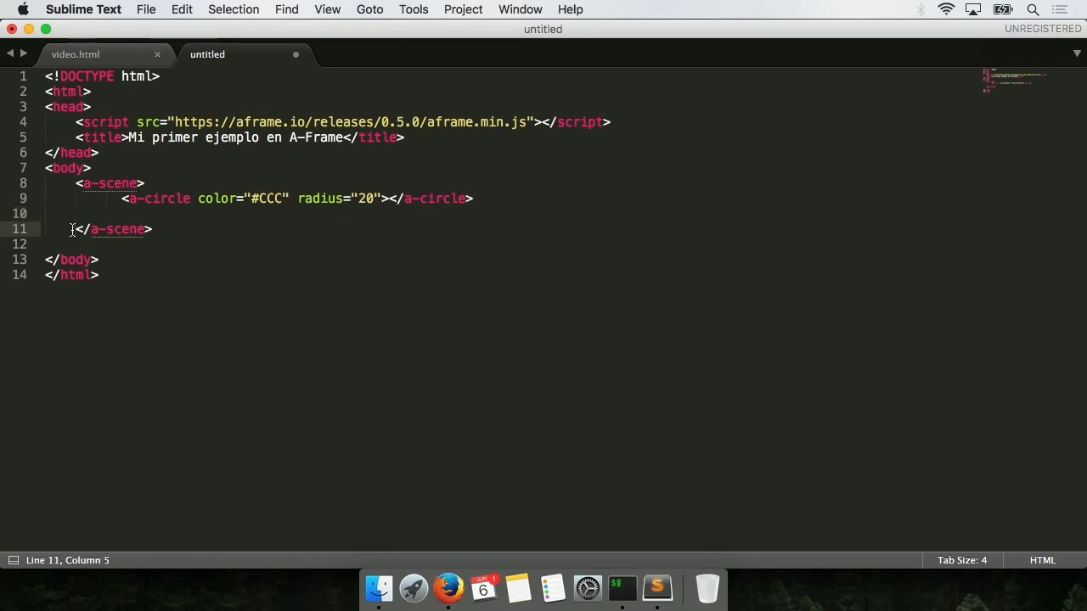
Step: Save the file as ejemplo2.html in the Ejemplo1 folder
{"action": "key", "text": "super+s"}
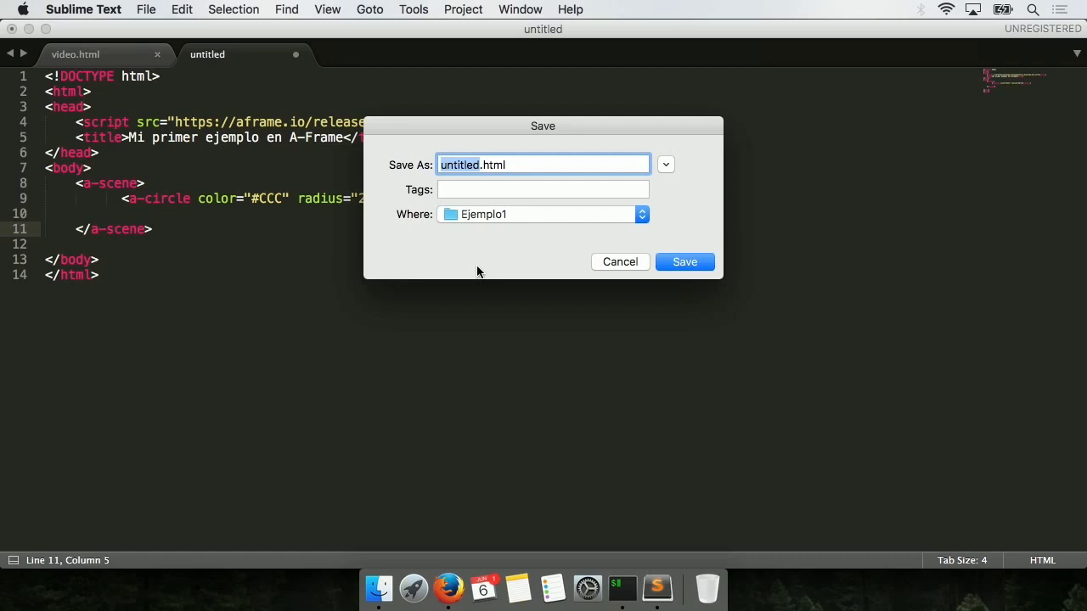
{"action": "type", "text": "ejemplo"}
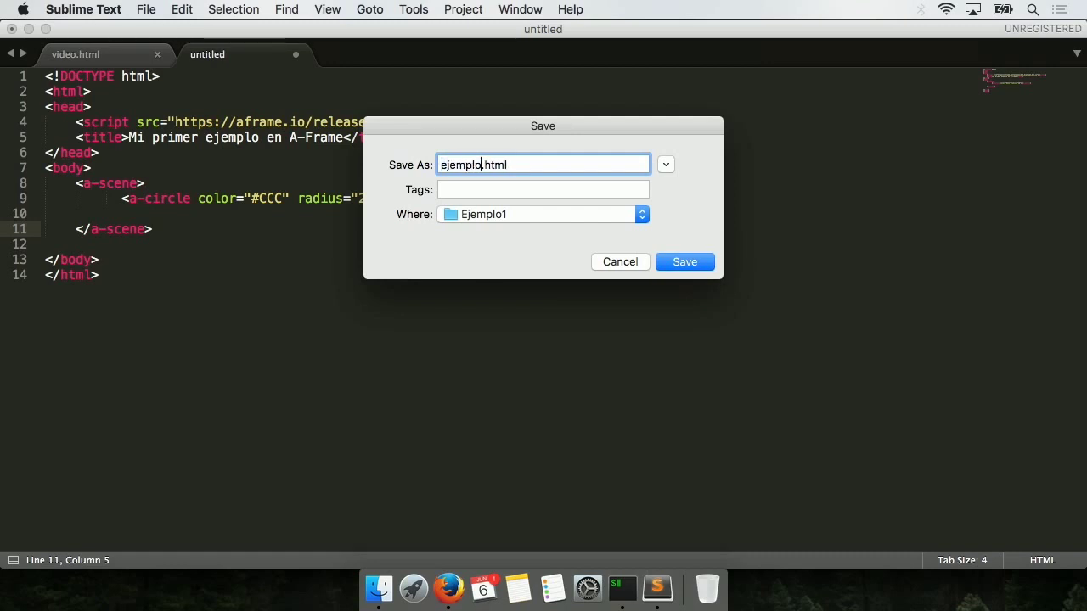
{"action": "type", "text": "2"}
{"action": "left_click", "coordinate": [685, 262]}
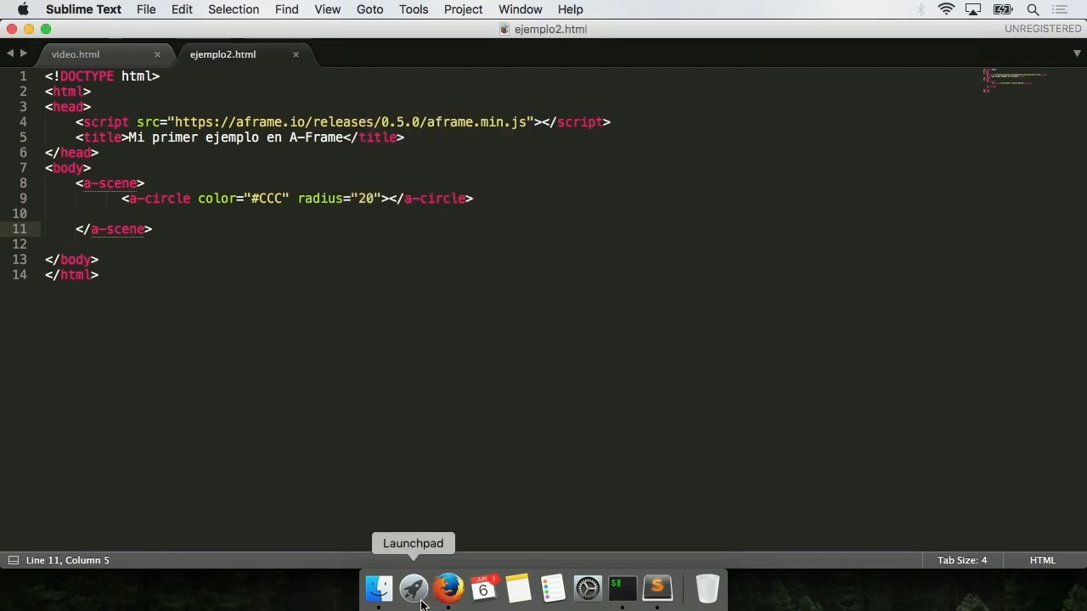
Step: Open ejemplo2.html in Firefox from the Ejemplo1 folder in Finder and try the scene's full-screen VR mode
{"action": "left_click", "coordinate": [379, 590]}
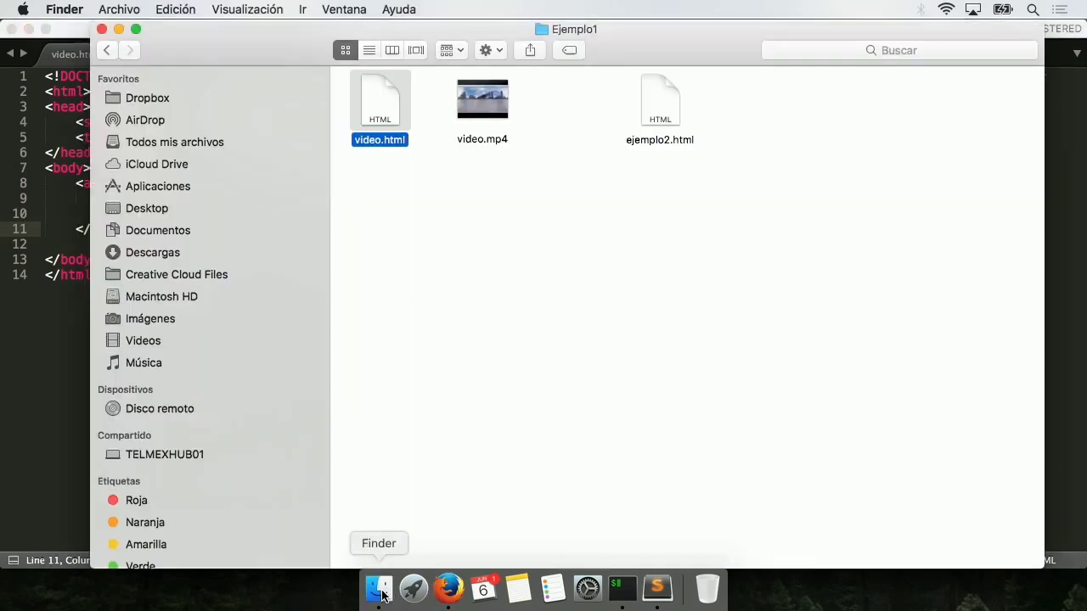
{"action": "double_click", "coordinate": [668, 92]}
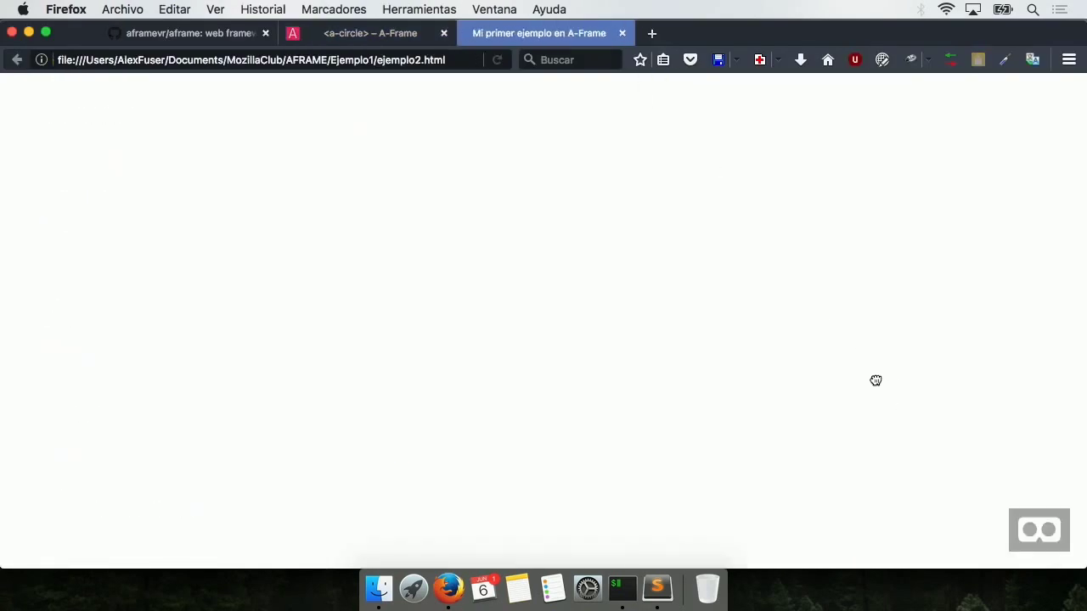
{"action": "left_click", "coordinate": [1046, 532]}
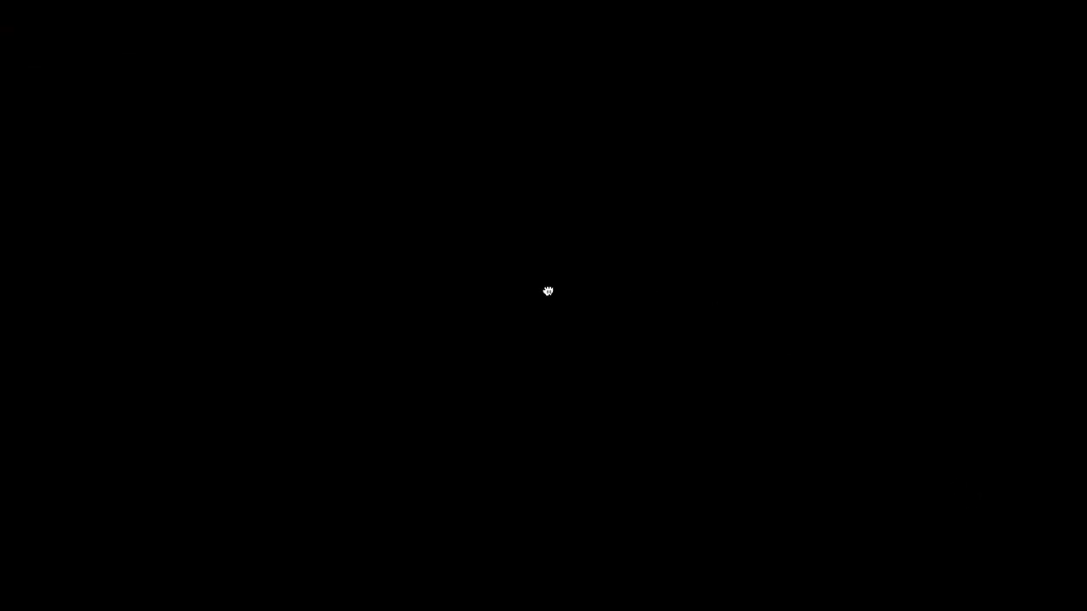
{"action": "key", "text": "Escape"}
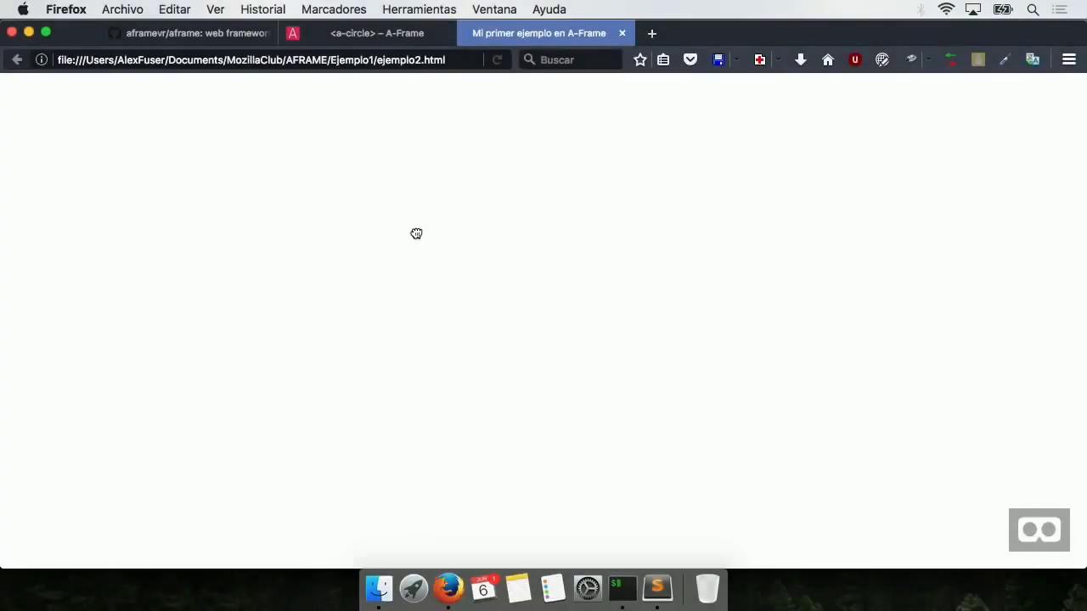
Step: Move the camera entity back to about 16.17 on the Z axis in the A-Frame inspector and view the circle in the scene
{"action": "key", "text": "ctrl+alt+i"}
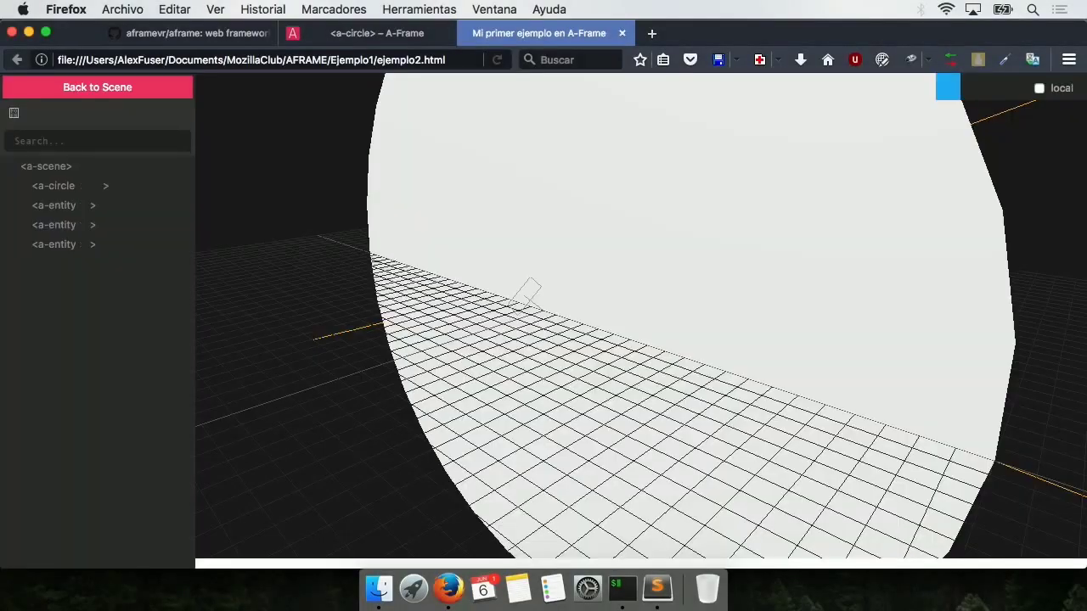
{"action": "left_click_drag", "start_coordinate": [697, 277], "coordinate": [556, 285]}
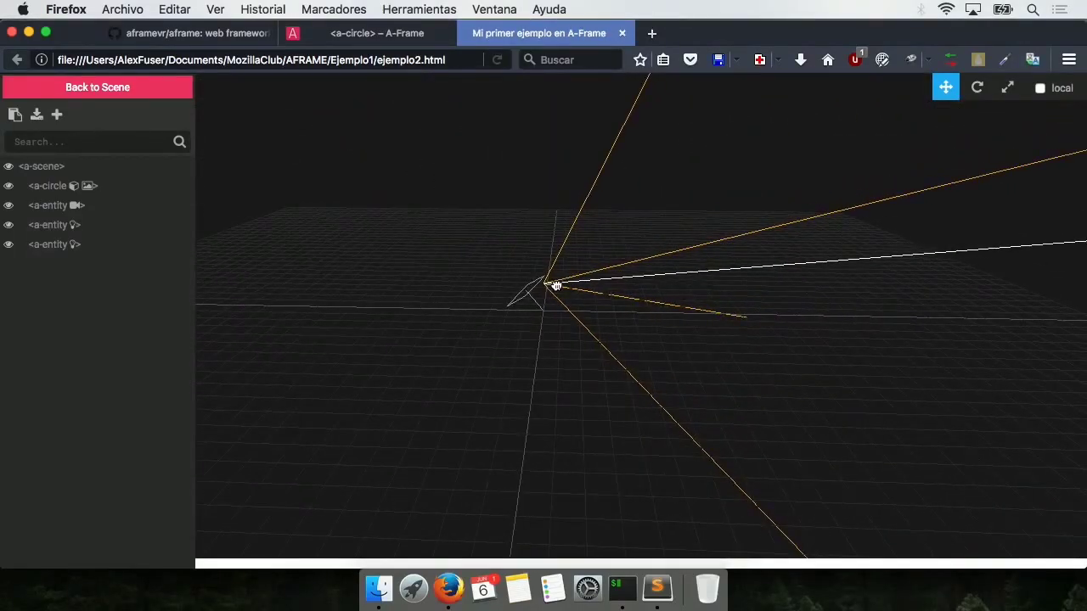
{"action": "left_click", "coordinate": [38, 205]}
{"action": "left_click_drag", "start_coordinate": [503, 287], "coordinate": [218, 287]}
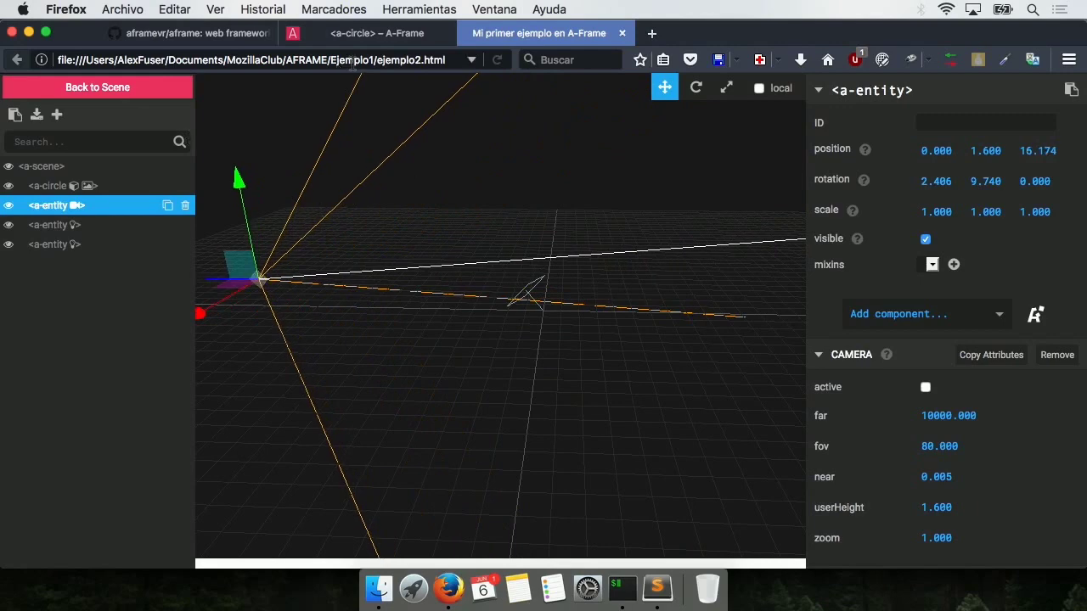
{"action": "left_click", "coordinate": [116, 90]}
{"action": "left_click_drag", "start_coordinate": [571, 334], "coordinate": [646, 371]}
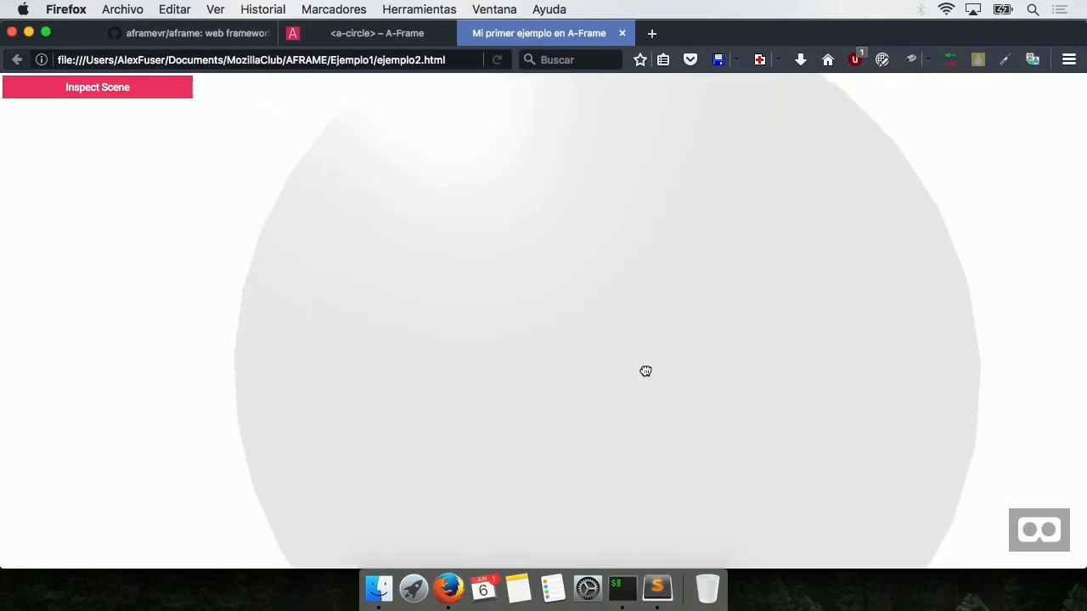
Step: Examine the attributes table and the Parallelizing to the Ground example on the <a-circle> documentation page
{"action": "left_click", "coordinate": [378, 36]}
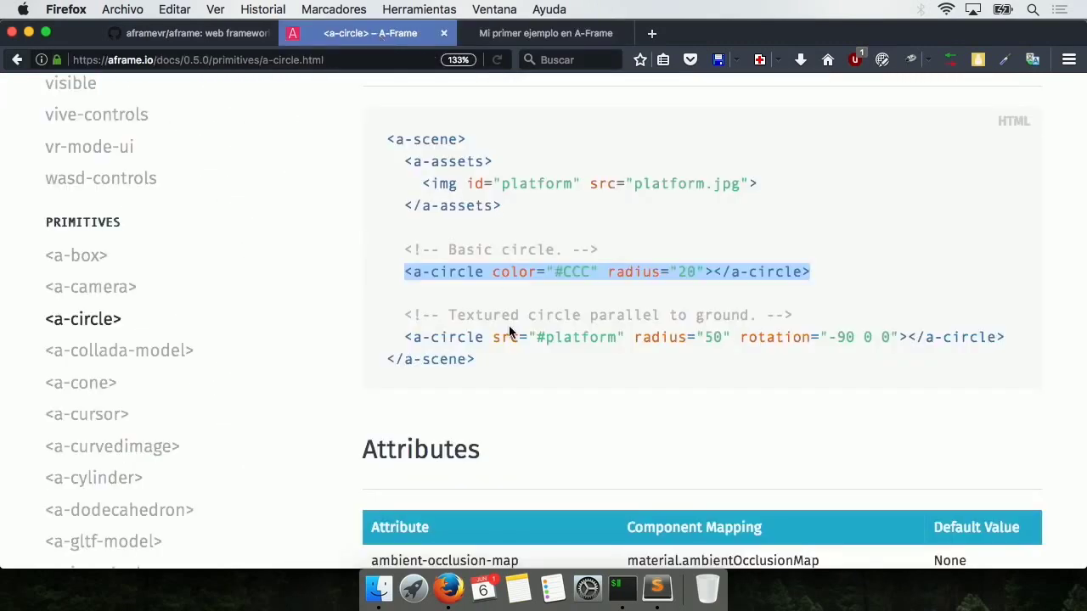
{"action": "scroll", "coordinate": [510, 331], "scroll_direction": "down", "scroll_amount": 1}
{"action": "scroll", "coordinate": [509, 331], "scroll_direction": "down", "scroll_amount": 4}
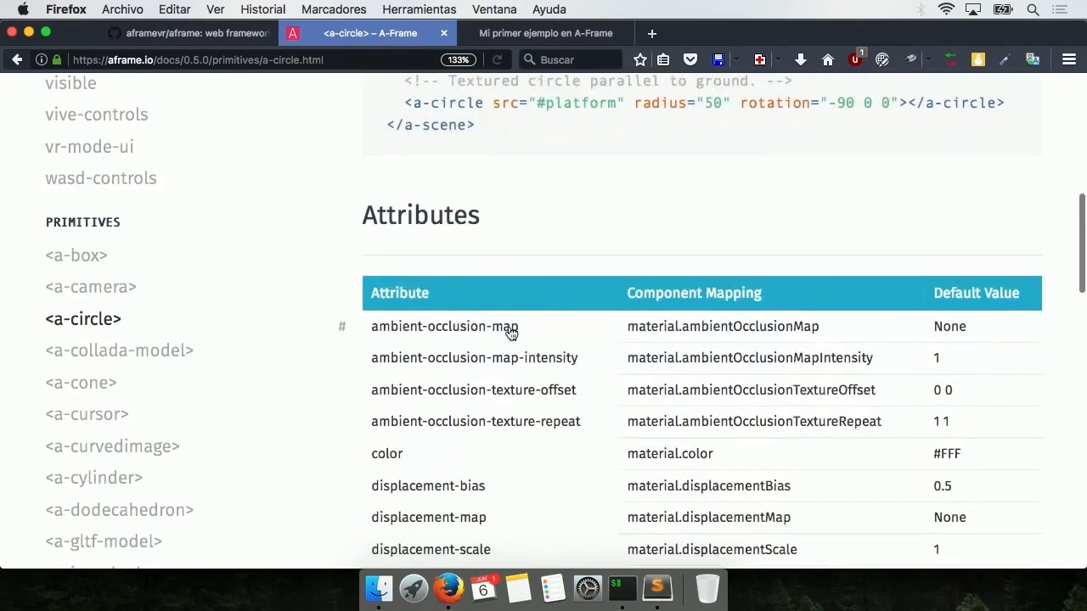
{"action": "scroll", "coordinate": [510, 331], "scroll_direction": "down", "scroll_amount": 10}
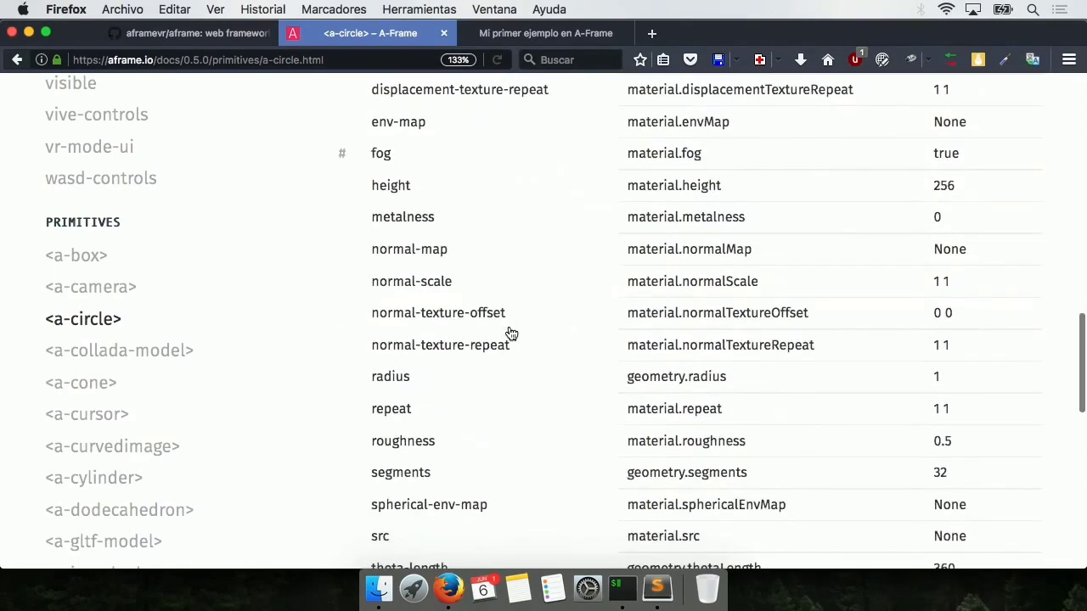
{"action": "scroll", "coordinate": [509, 332], "scroll_direction": "down", "scroll_amount": 11}
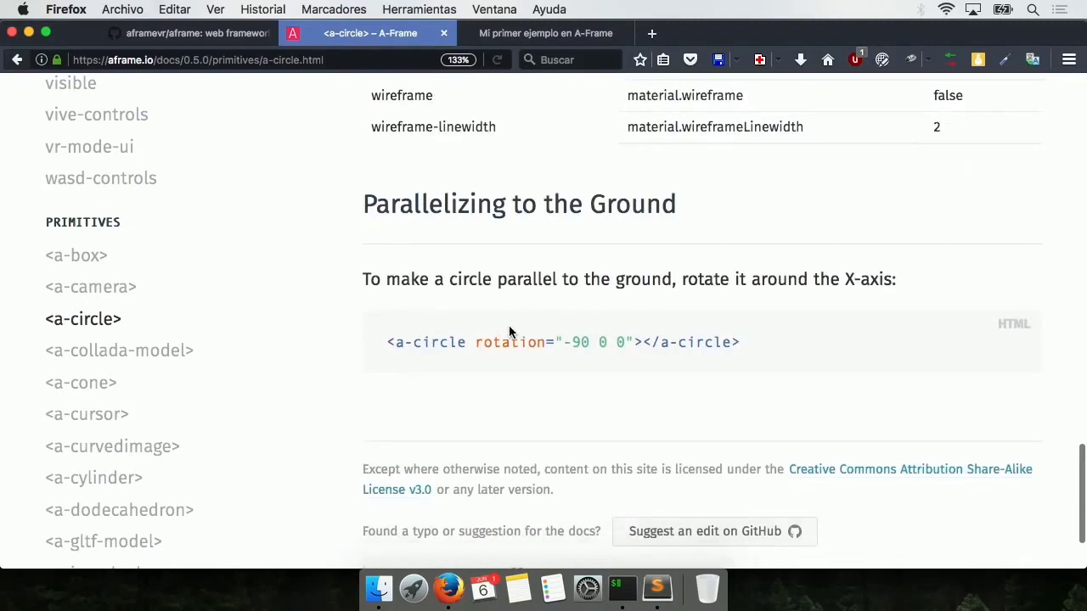
{"action": "scroll", "coordinate": [564, 357], "scroll_direction": "down", "scroll_amount": 2}
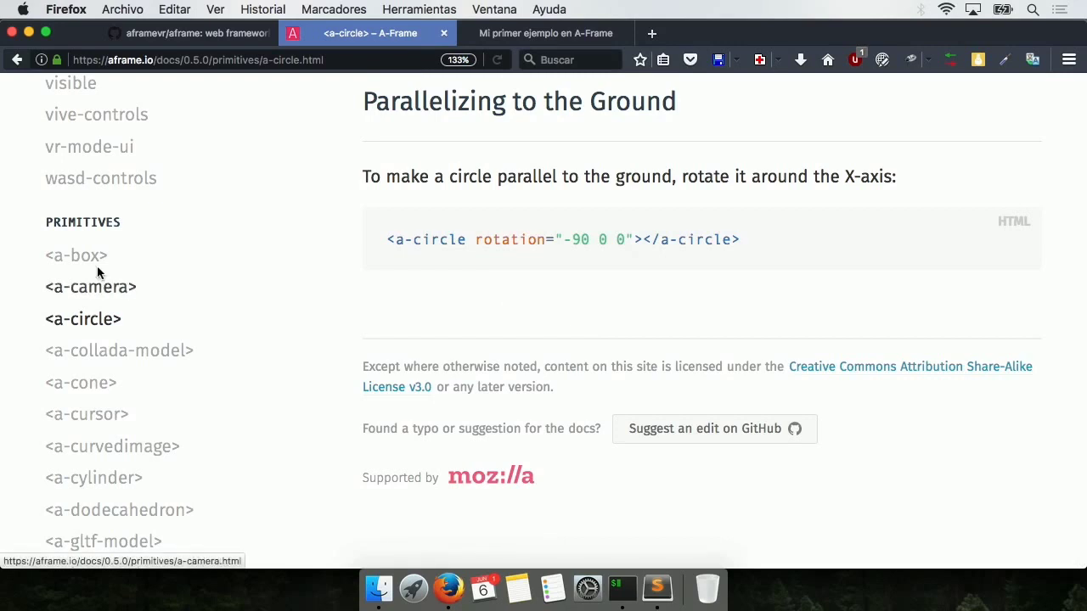
Step: Find <a-sphere> in the documentation's list of primitives and open its page
{"action": "scroll", "coordinate": [109, 397], "scroll_direction": "down", "scroll_amount": 5}
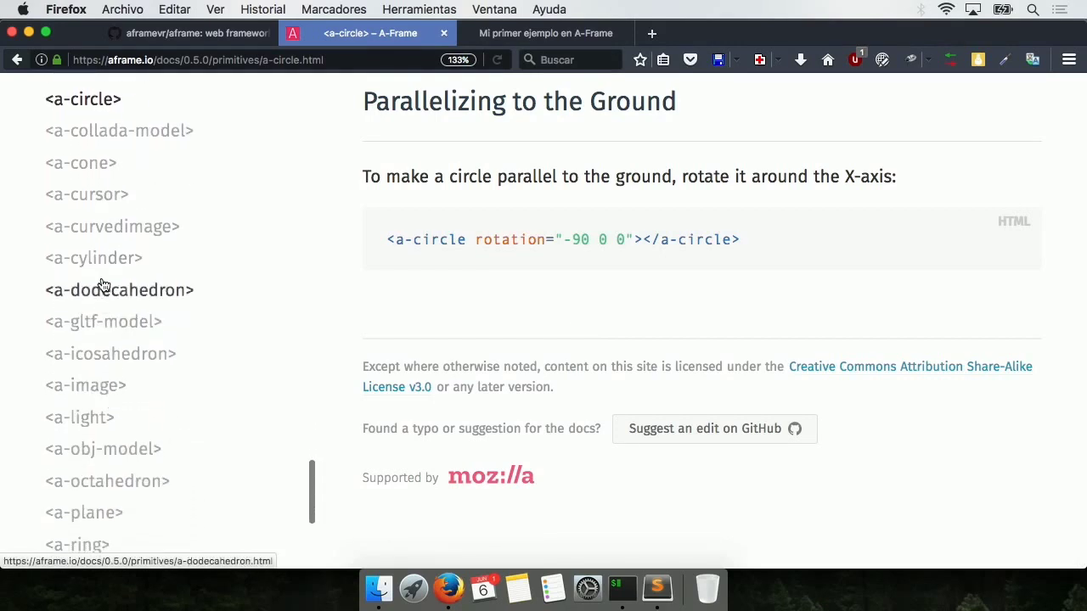
{"action": "scroll", "coordinate": [101, 268], "scroll_direction": "down", "scroll_amount": 5}
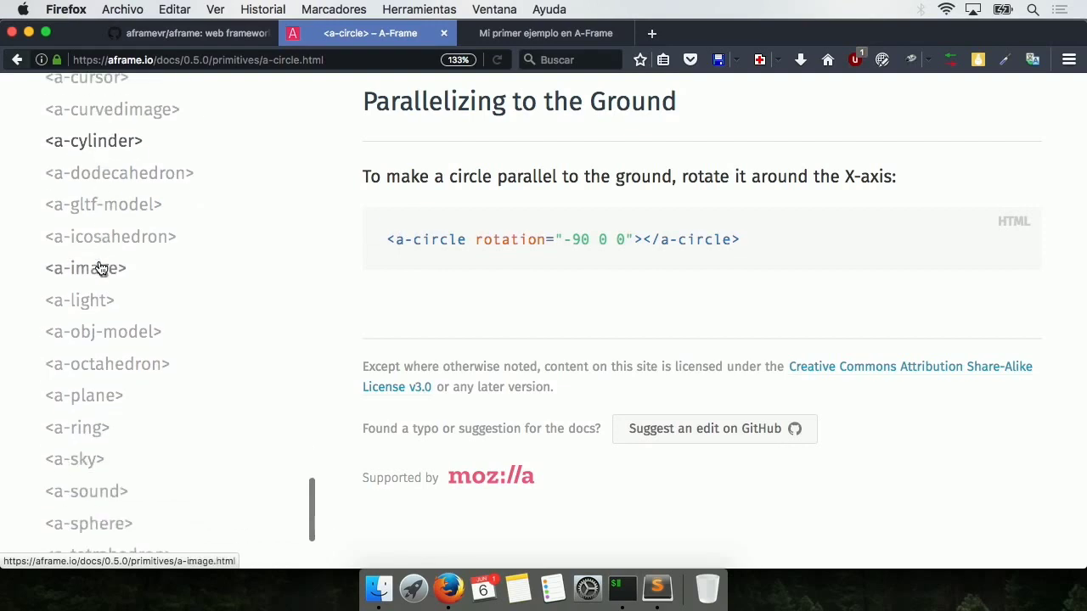
{"action": "scroll", "coordinate": [102, 395], "scroll_direction": "down", "scroll_amount": 2}
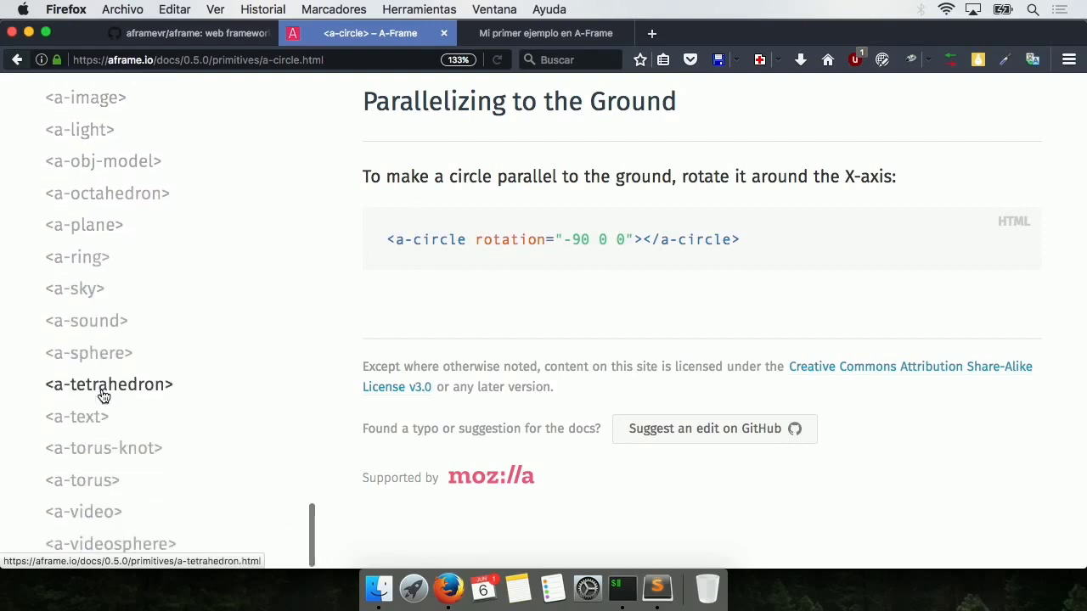
{"action": "left_click", "coordinate": [93, 353]}
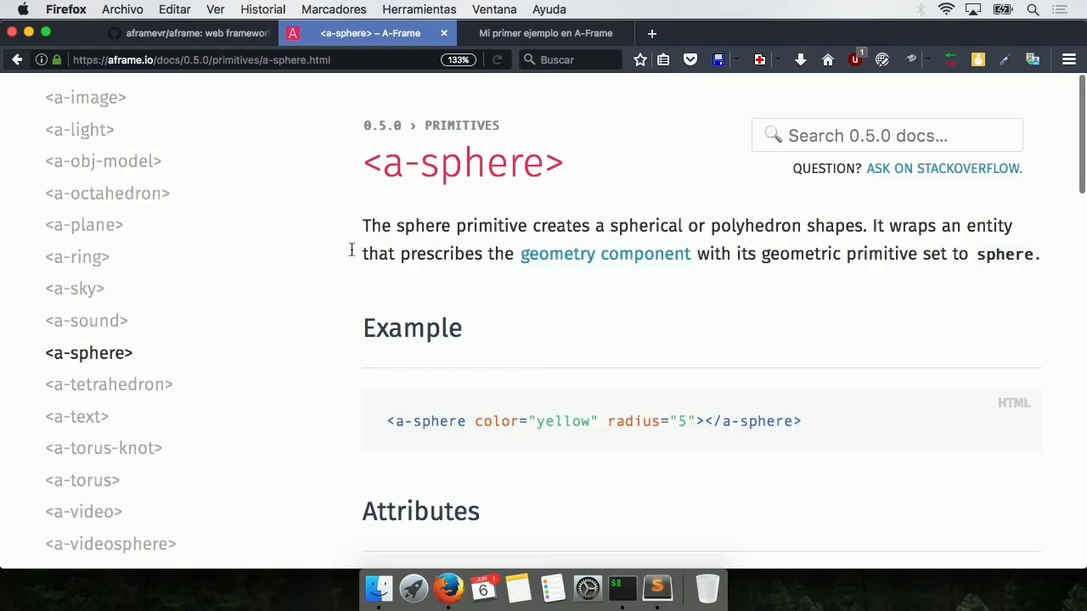
Step: Copy the example <a-sphere color="yellow" radius="5"></a-sphere> from the documentation and switch to Sublime Text
{"action": "scroll", "coordinate": [330, 272], "scroll_direction": "down", "scroll_amount": 2}
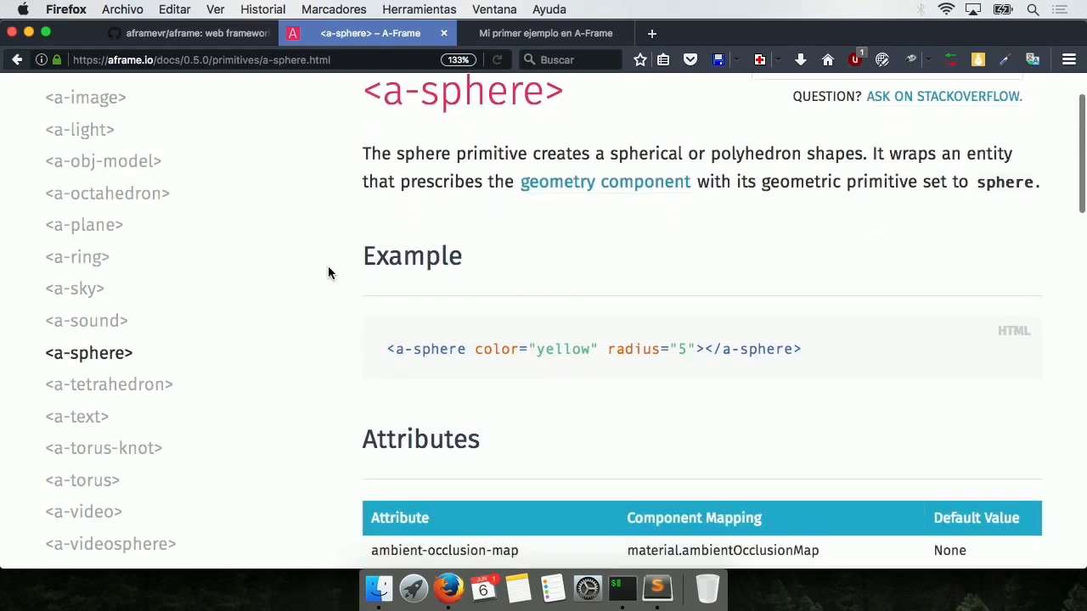
{"action": "scroll", "coordinate": [329, 272], "scroll_direction": "down", "scroll_amount": 2}
{"action": "scroll", "coordinate": [329, 272], "scroll_direction": "up", "scroll_amount": 2}
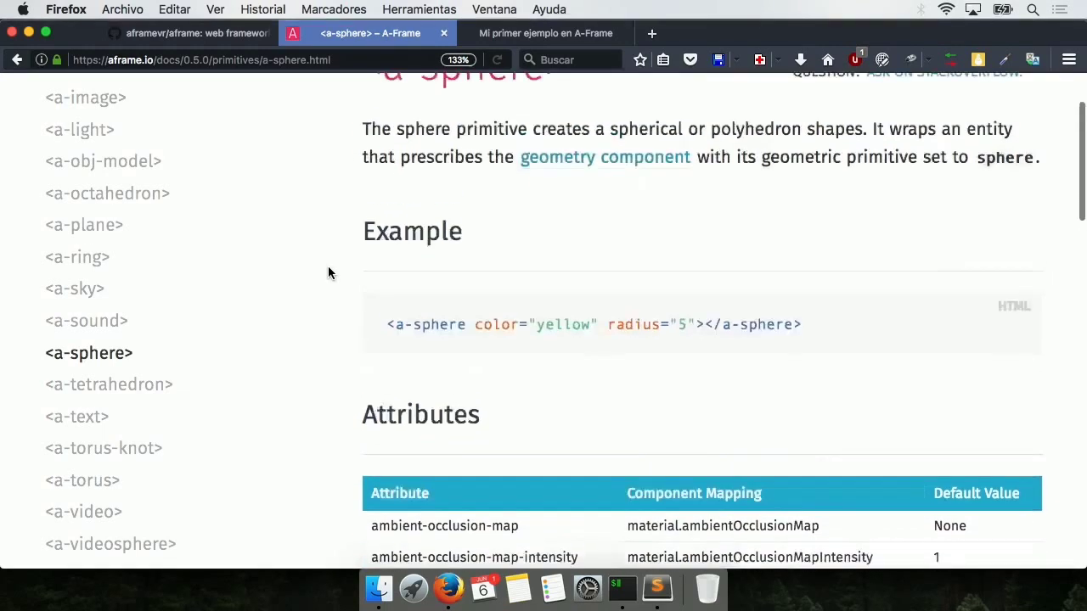
{"action": "scroll", "coordinate": [330, 272], "scroll_direction": "down", "scroll_amount": 1}
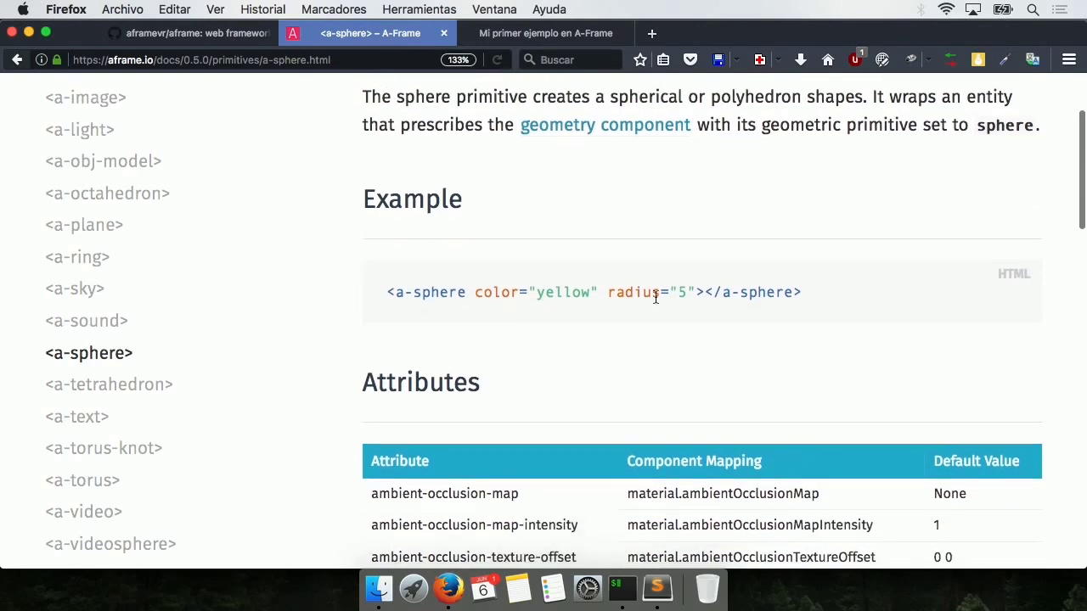
{"action": "left_click_drag", "start_coordinate": [804, 293], "coordinate": [392, 294]}
{"action": "key", "text": "super+c"}
{"action": "key", "text": "super+Tab"}
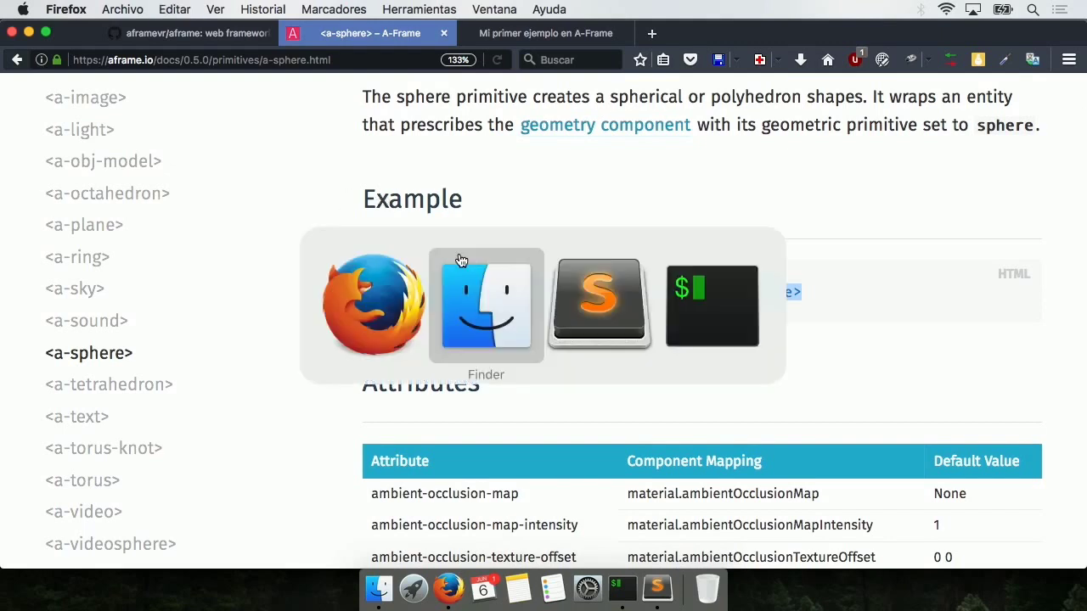
{"action": "key", "text": "super+Tab"}
Step: Insert the copied a-sphere tag on a new line below the a-circle tag and save ejemplo2.html
{"action": "left_click", "coordinate": [513, 202]}
{"action": "key", "text": "Return"}
{"action": "key", "text": "super+v"}
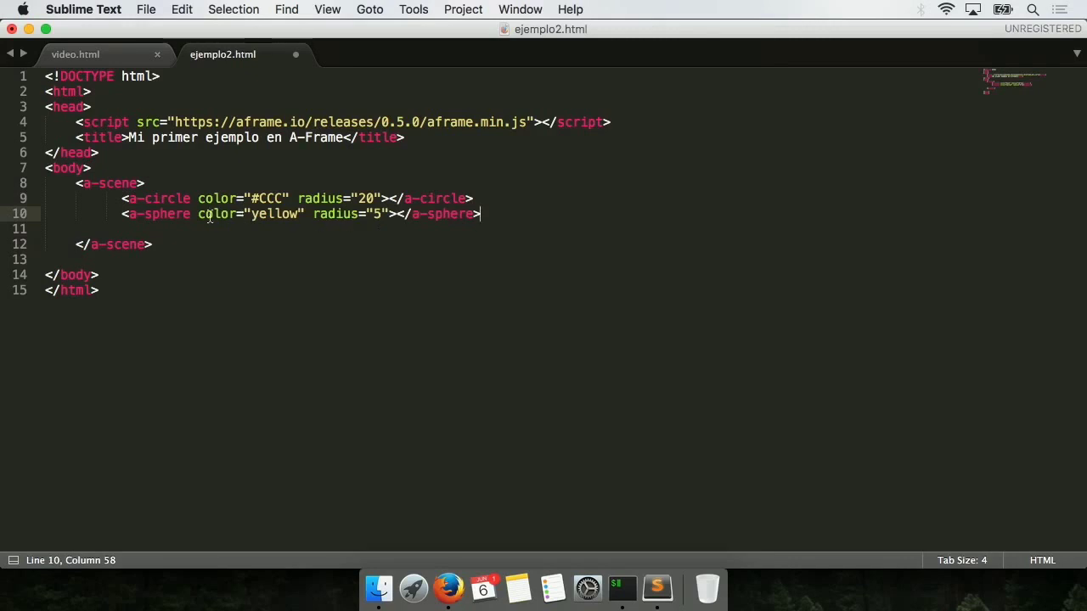
{"action": "key", "text": "super+s"}
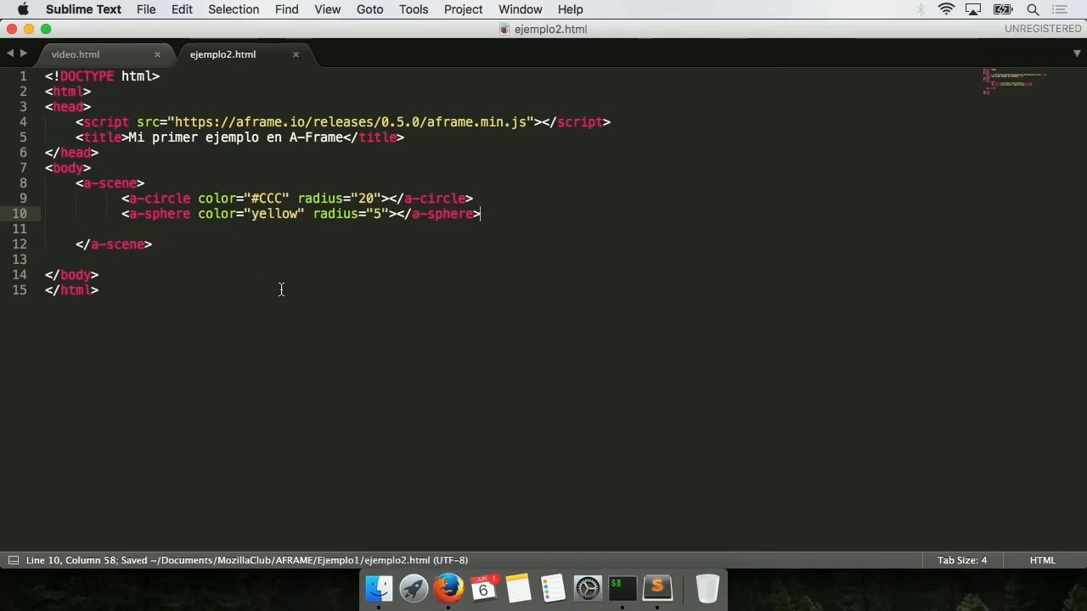
Step: Reload ejemplo2.html in Firefox and view the yellow sphere from another angle in the A-Frame inspector
{"action": "key", "text": "super+Tab"}
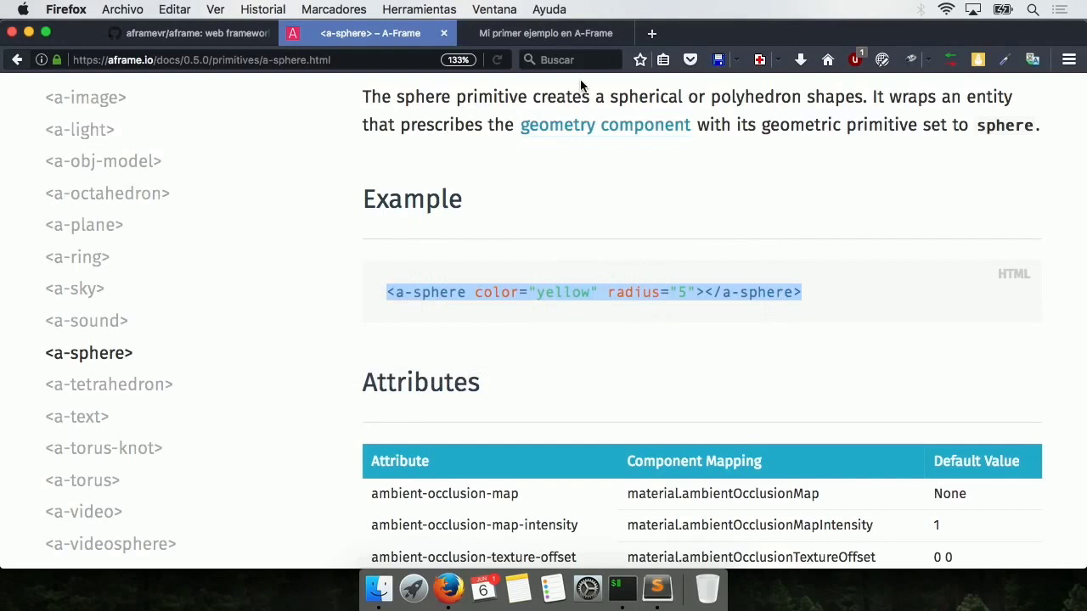
{"action": "left_click", "coordinate": [560, 34]}
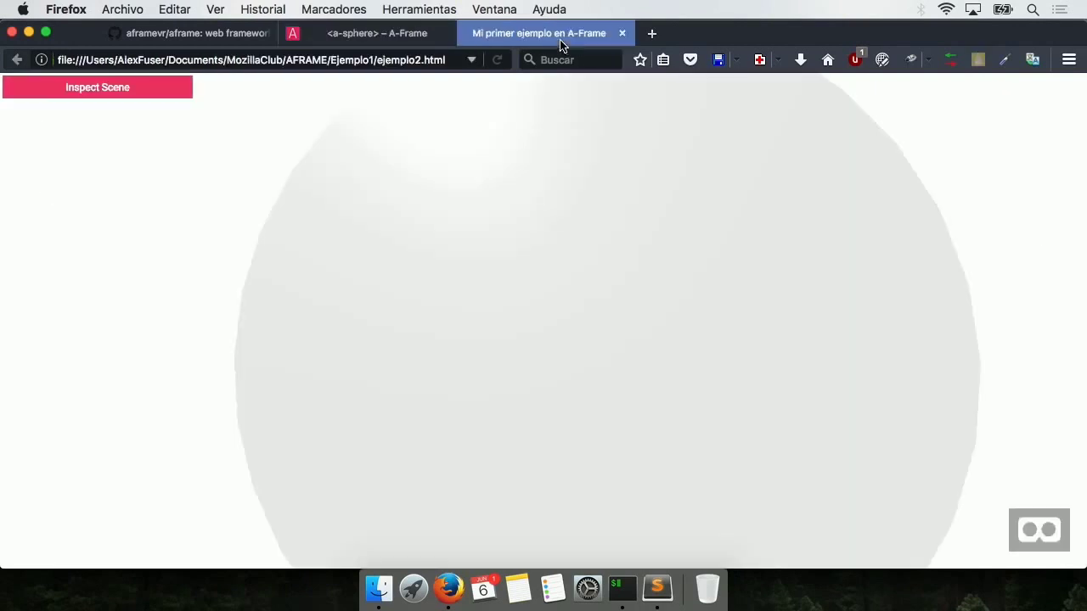
{"action": "left_click", "coordinate": [498, 60]}
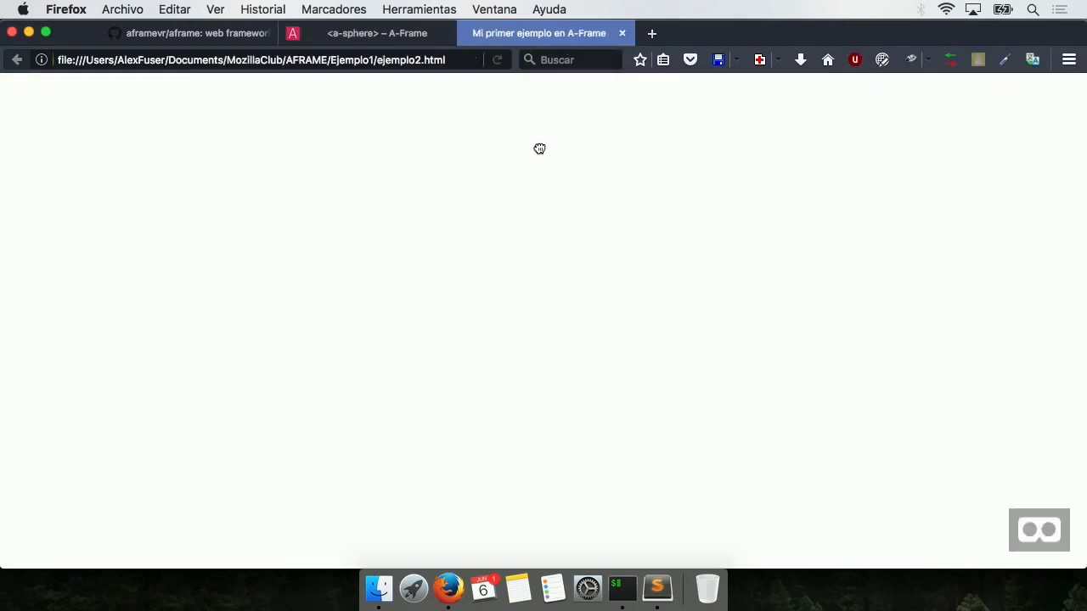
{"action": "right_click", "coordinate": [584, 201]}
{"action": "left_click", "coordinate": [503, 292]}
{"action": "key", "text": "ctrl+alt+i"}
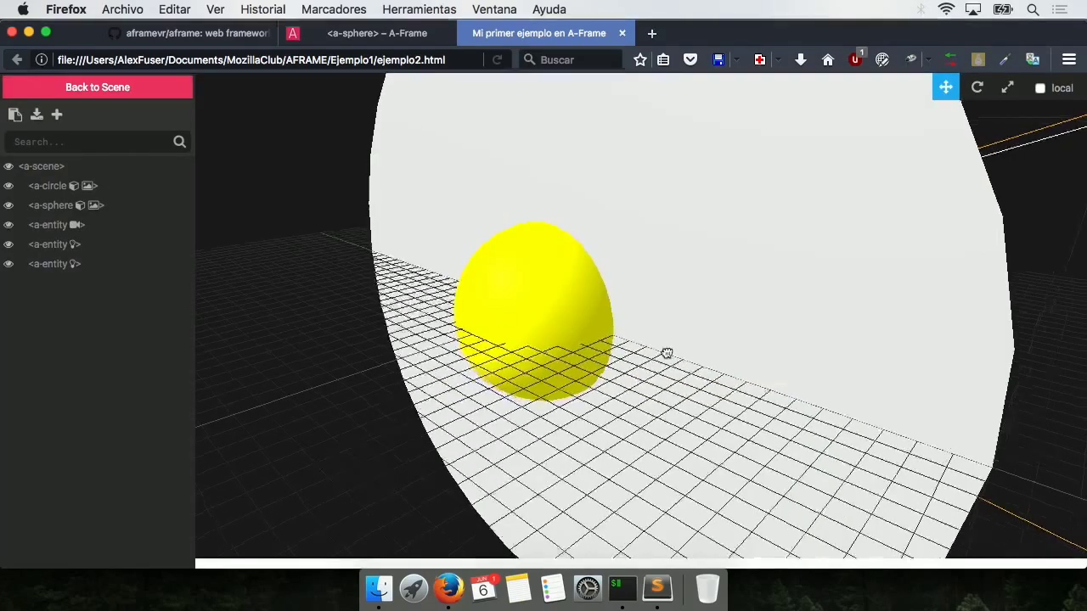
{"action": "double_click", "coordinate": [534, 352]}
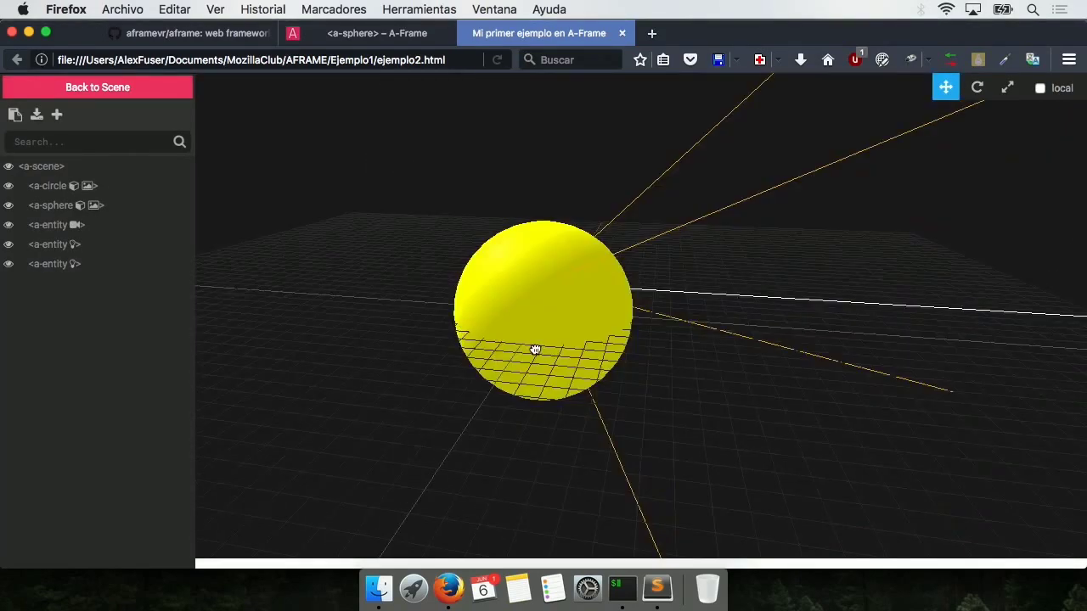
Step: Move the camera entity to a Z position of about 14.277 and the a-sphere to about 5.953 in the inspector
{"action": "left_click", "coordinate": [57, 227]}
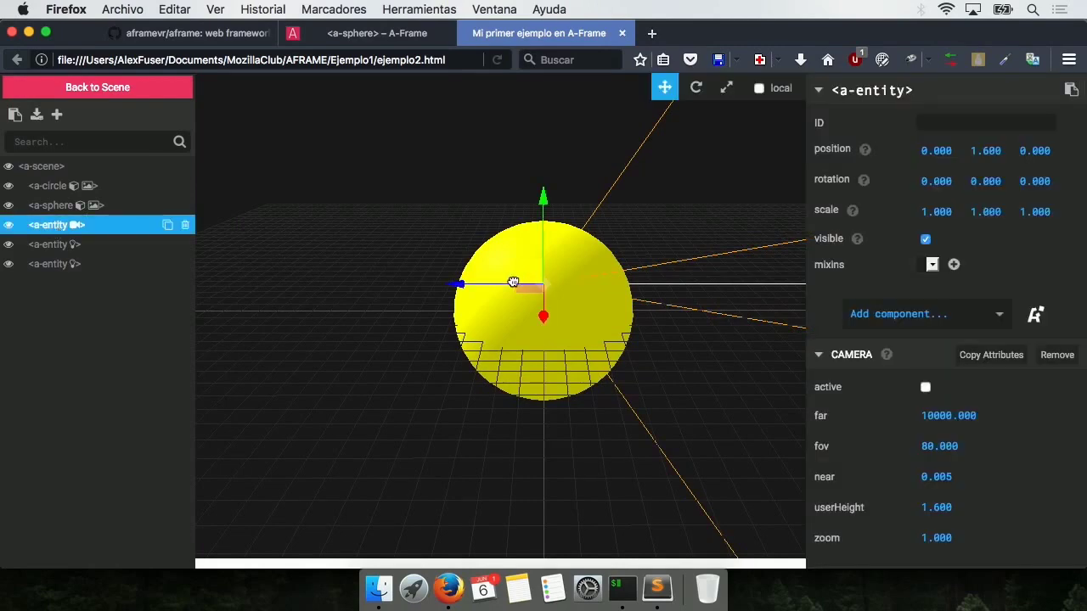
{"action": "left_click_drag", "start_coordinate": [495, 285], "coordinate": [237, 284]}
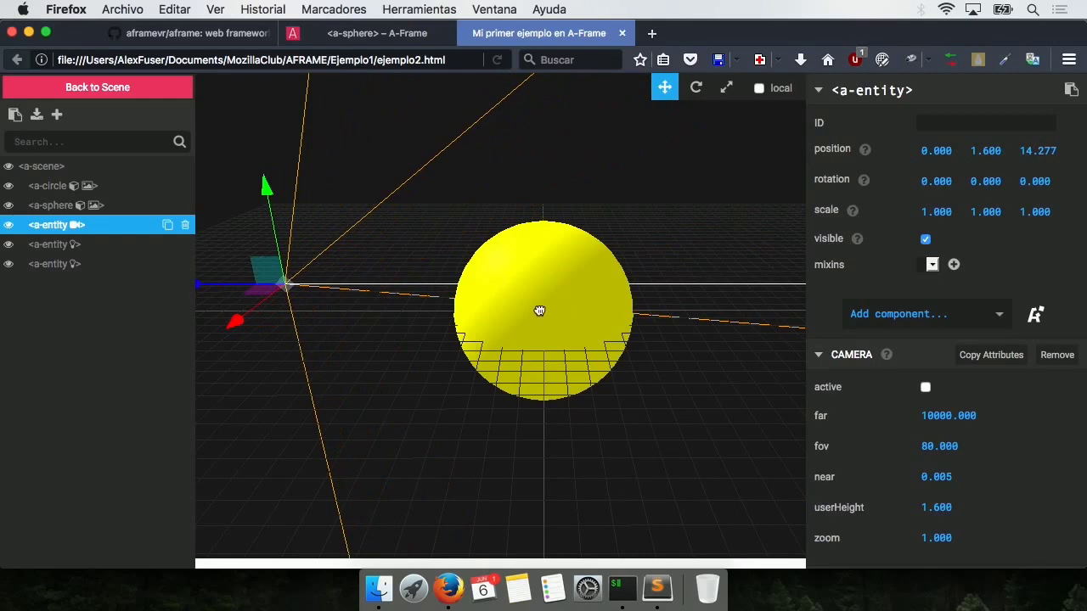
{"action": "left_click", "coordinate": [55, 207]}
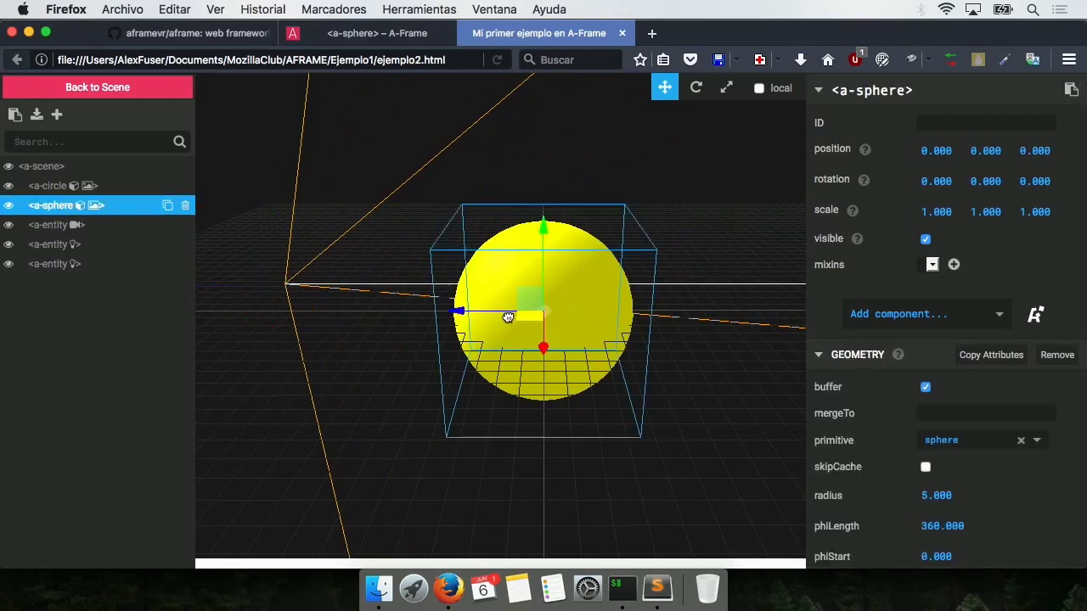
{"action": "left_click_drag", "start_coordinate": [492, 310], "coordinate": [390, 307]}
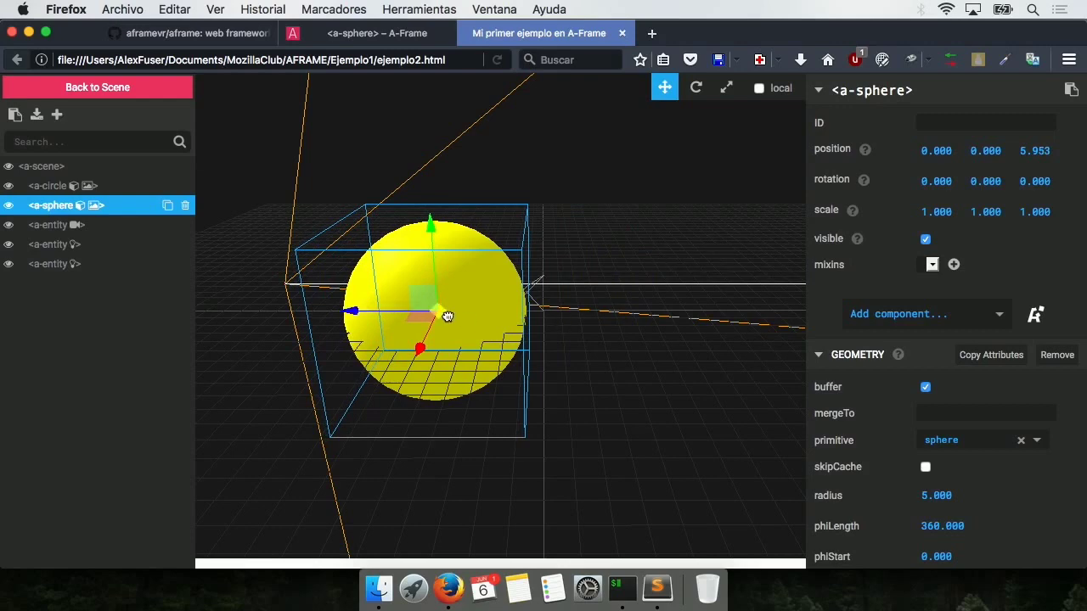
Step: Scale the a-sphere down to about 0.563 on X, 0.508 on Y and 0.448 on Z
{"action": "left_click", "coordinate": [729, 90]}
{"action": "left_click_drag", "start_coordinate": [423, 352], "coordinate": [392, 317]}
{"action": "left_click_drag", "start_coordinate": [431, 275], "coordinate": [425, 329]}
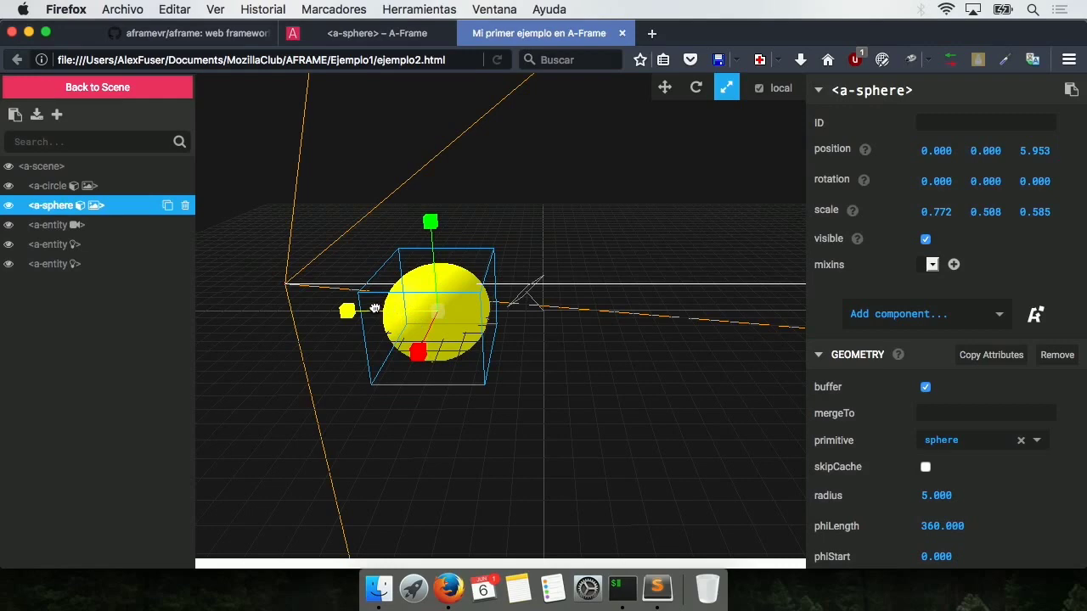
{"action": "left_click_drag", "start_coordinate": [378, 310], "coordinate": [379, 310]}
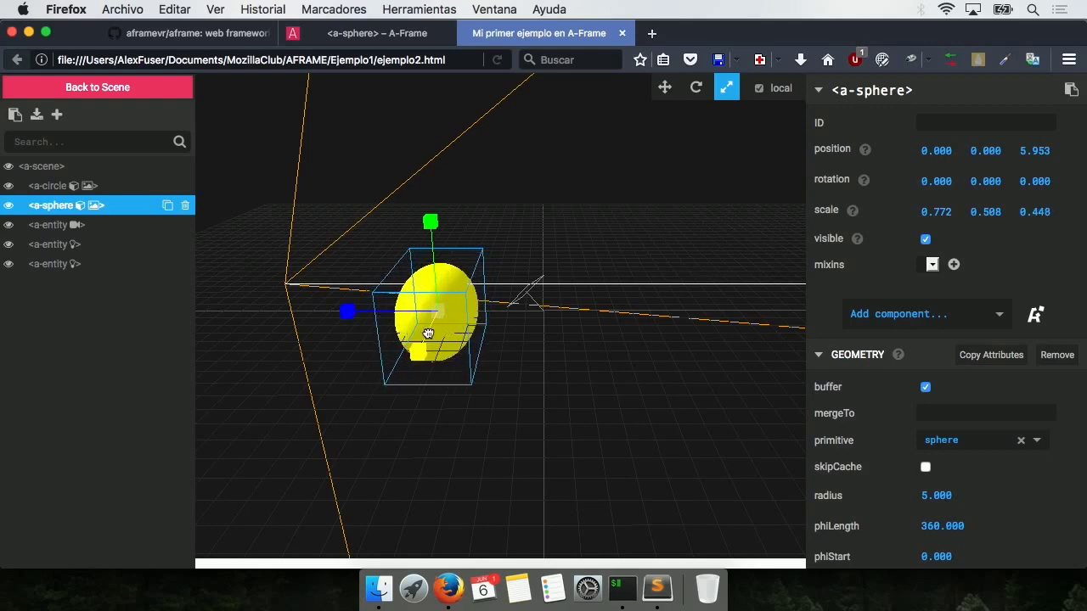
{"action": "left_click_drag", "start_coordinate": [429, 333], "coordinate": [429, 332]}
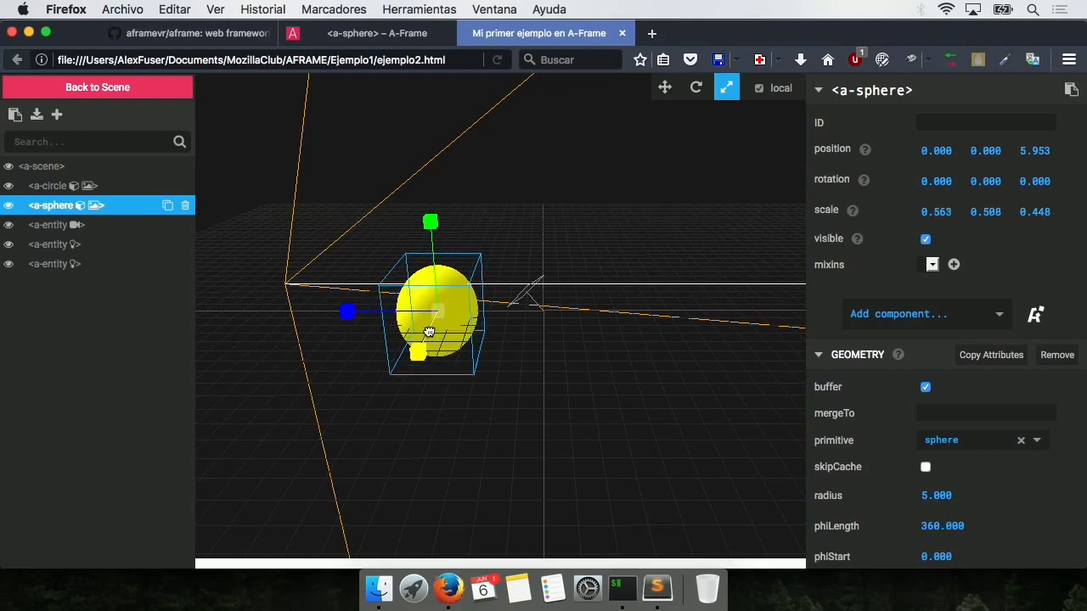
Step: Leave the inspector for the rendered scene and look at the resized yellow sphere from several directions
{"action": "left_click", "coordinate": [160, 94]}
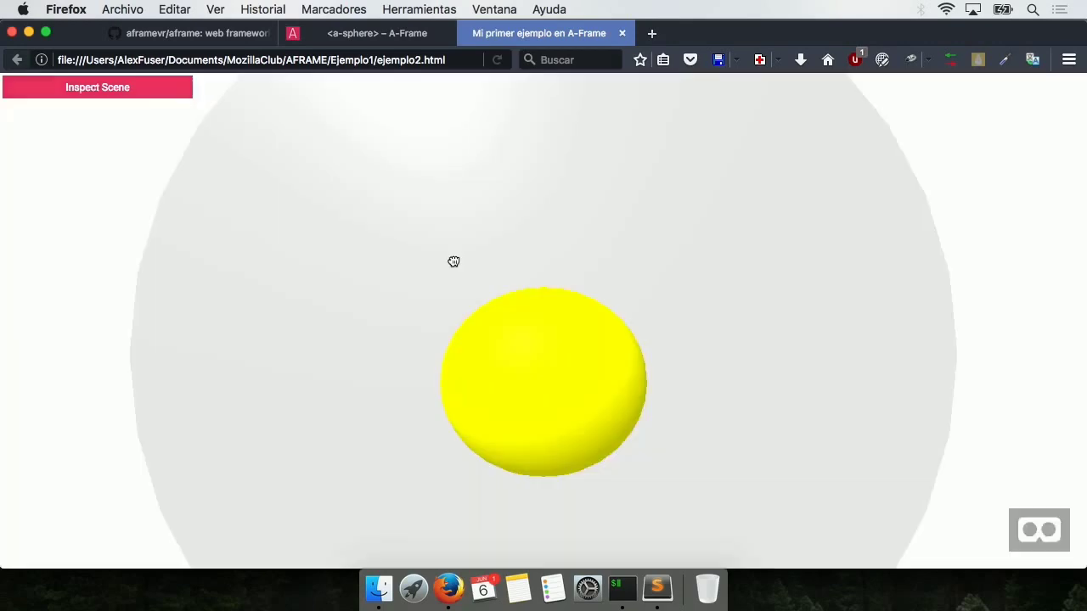
{"action": "left_click_drag", "start_coordinate": [699, 413], "coordinate": [446, 438]}
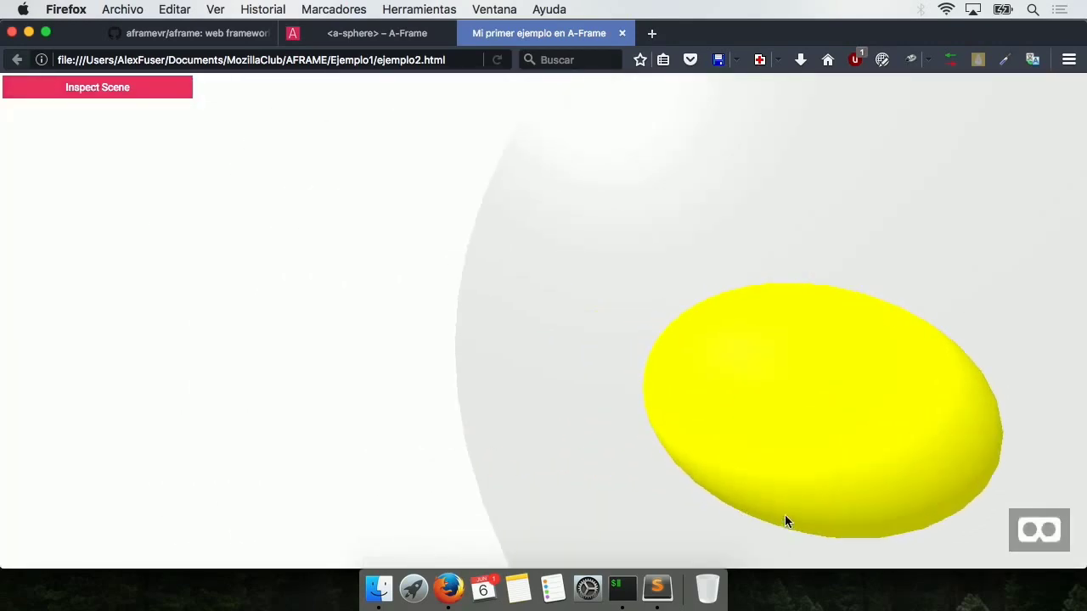
{"action": "left_click_drag", "start_coordinate": [729, 417], "coordinate": [888, 467]}
{"action": "left_click_drag", "start_coordinate": [813, 441], "coordinate": [748, 438]}
{"action": "left_click_drag", "start_coordinate": [880, 538], "coordinate": [792, 326]}
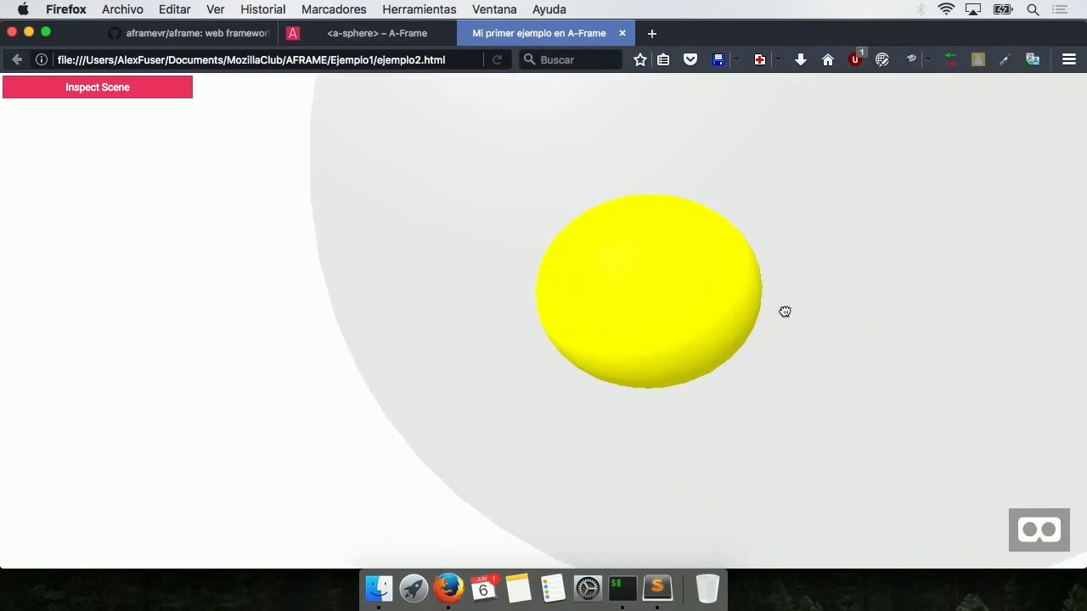
{"action": "left_click_drag", "start_coordinate": [709, 206], "coordinate": [684, 391]}
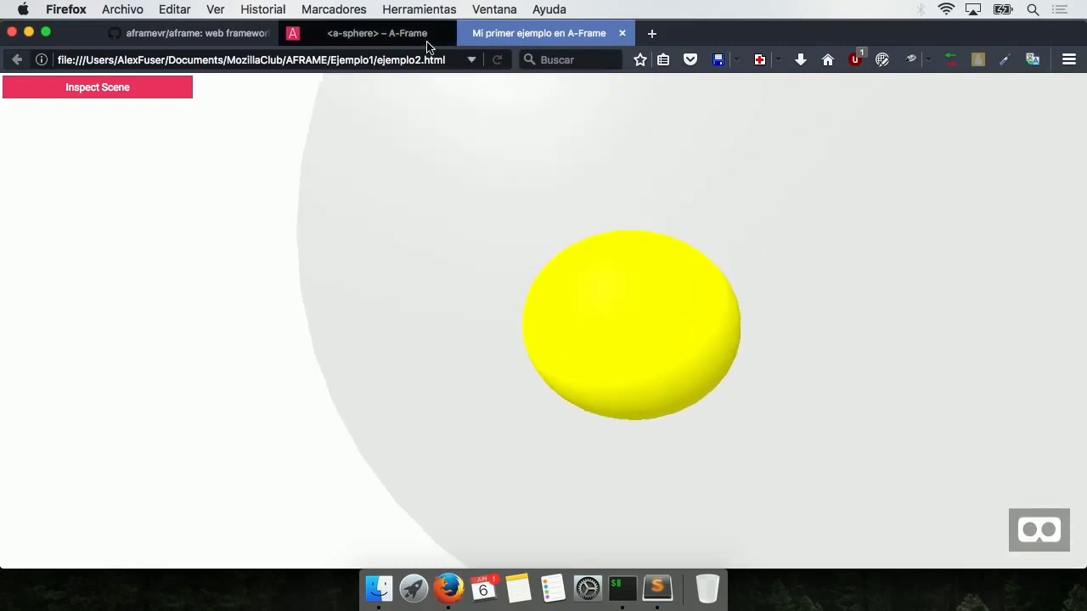
Step: Find <a-text> in the A-Frame documentation's list of primitives and open its page
{"action": "left_click", "coordinate": [385, 39]}
{"action": "scroll", "coordinate": [318, 342], "scroll_direction": "down", "scroll_amount": 2}
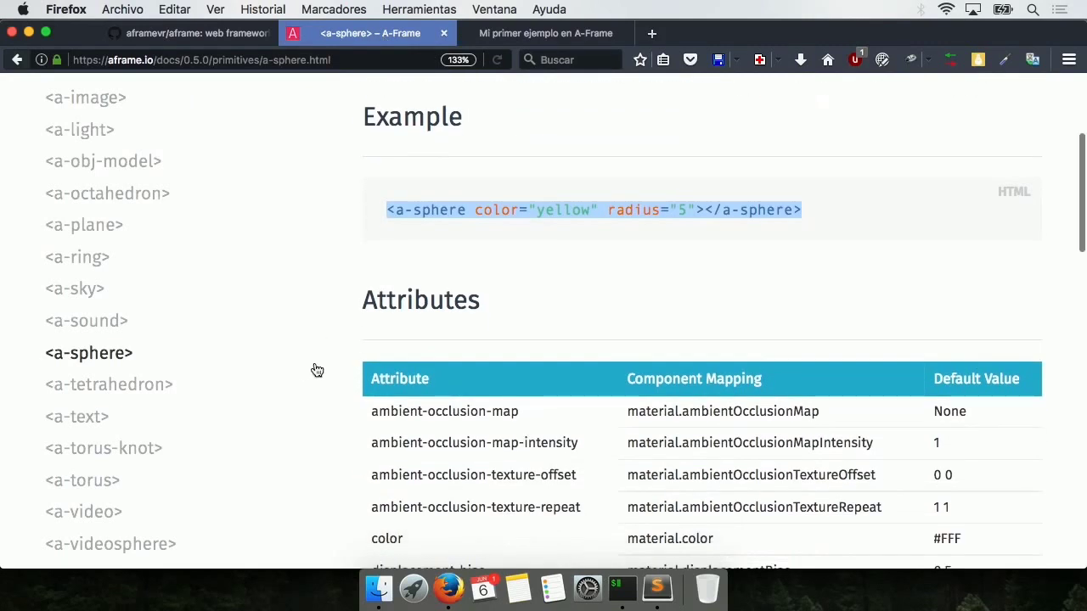
{"action": "scroll", "coordinate": [159, 384], "scroll_direction": "down", "scroll_amount": 7}
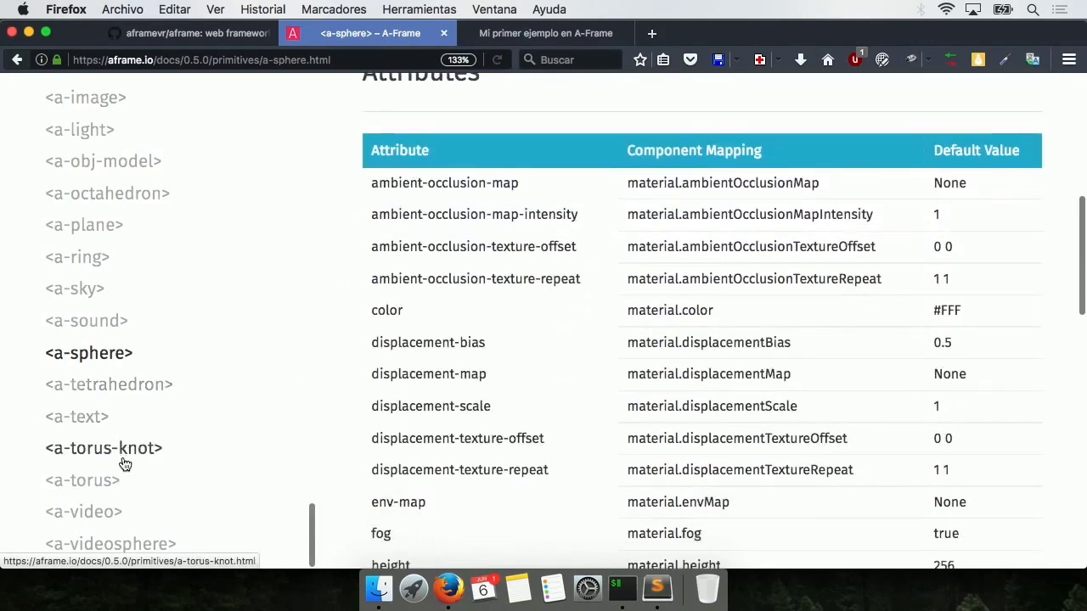
{"action": "left_click", "coordinate": [88, 413]}
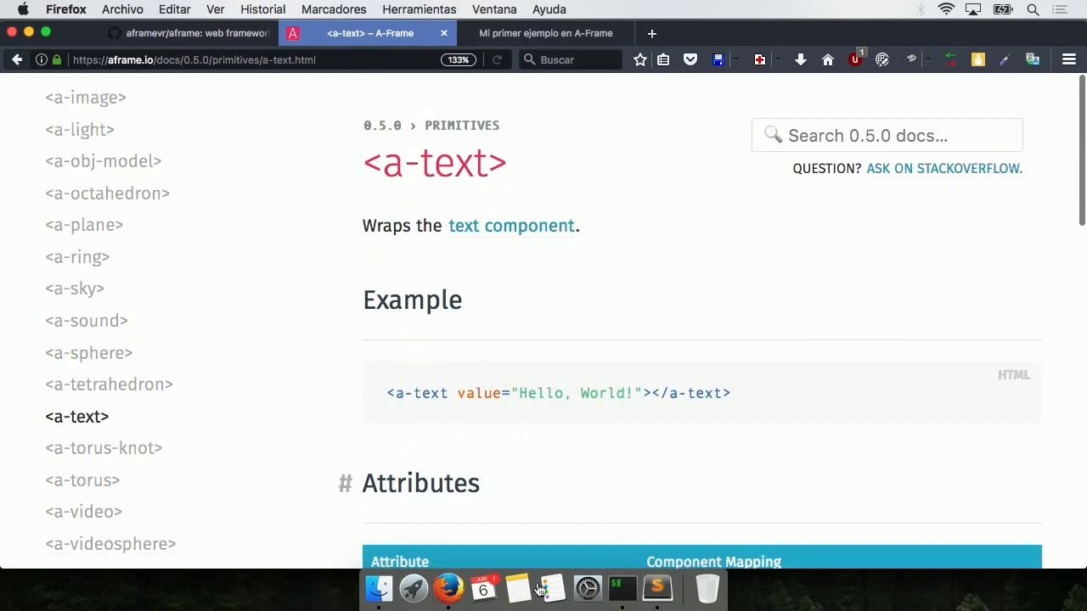
Step: Bring up video.html in Sublime Text, and copy the example <a-text value="Hello, World!"></a-text> from the Firefox documentation for it
{"action": "left_click", "coordinate": [657, 588]}
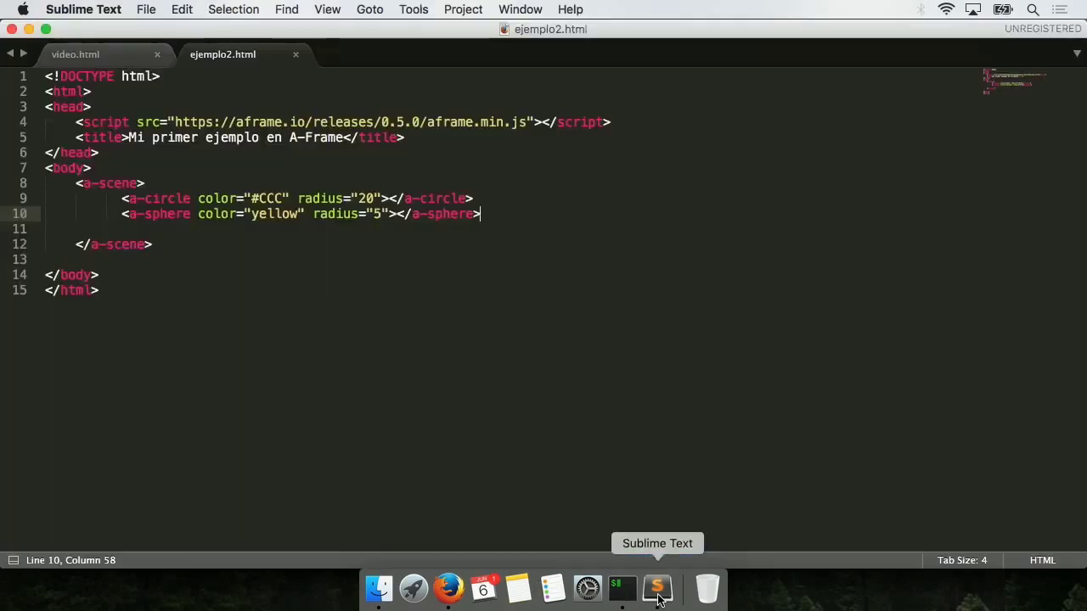
{"action": "left_click", "coordinate": [104, 59]}
{"action": "key", "text": "super+Tab"}
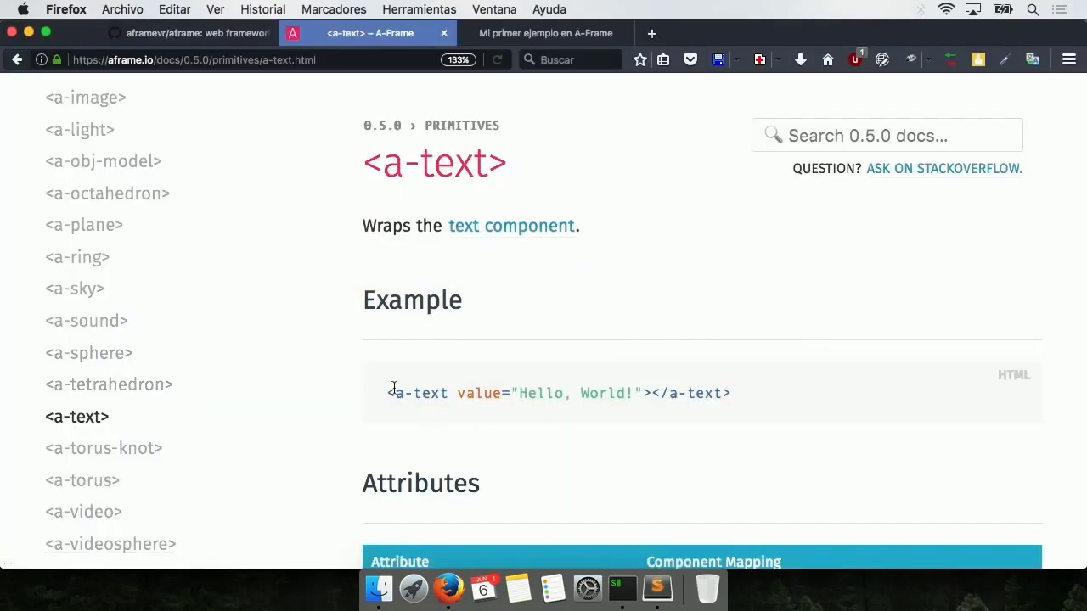
{"action": "left_click_drag", "start_coordinate": [387, 392], "coordinate": [648, 389]}
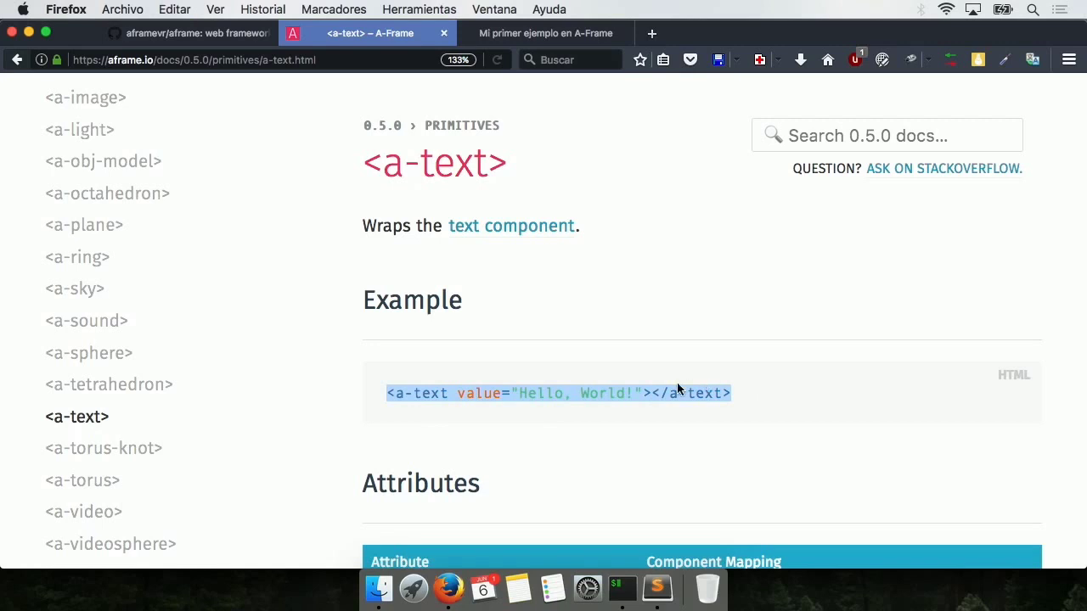
{"action": "left_click", "coordinate": [657, 588]}
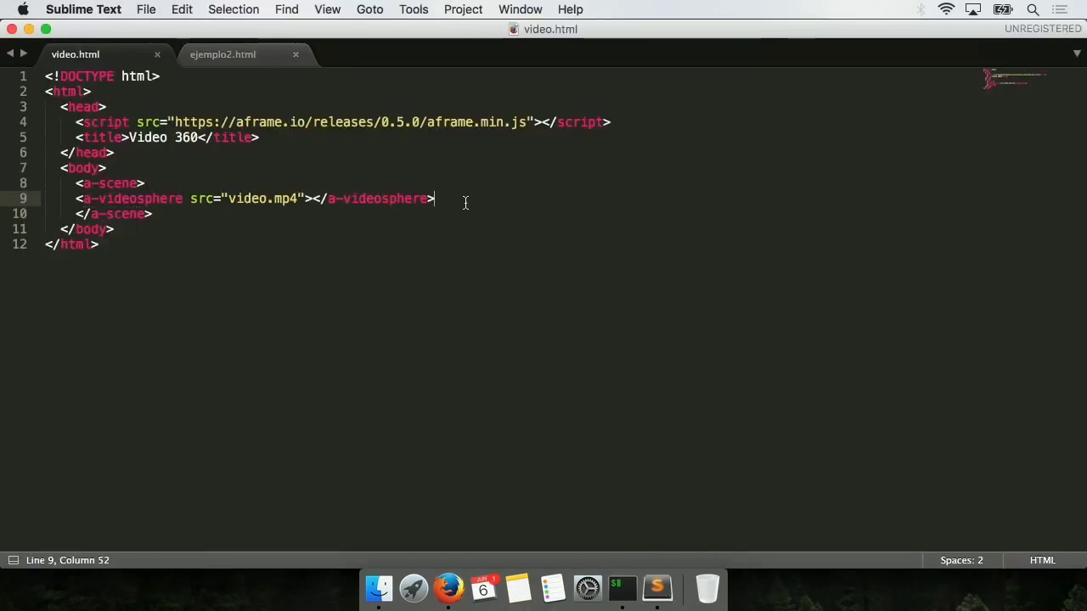
Step: Open blank lines inside the a-videosphere tag of video.html and insert <a-text value="Hello, World!"></a-text> there
{"action": "key", "text": "Return"}
{"action": "key", "text": "Return"}
{"action": "key", "text": "Return"}
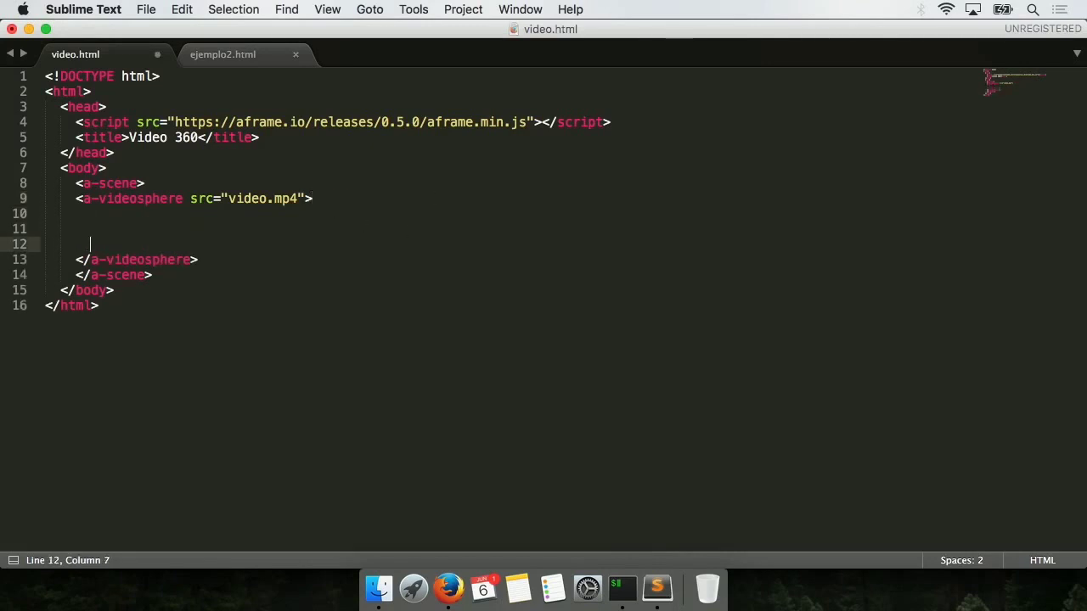
{"action": "type", "text": "<a-text value=\"Hello, World!\"></a-text>"}
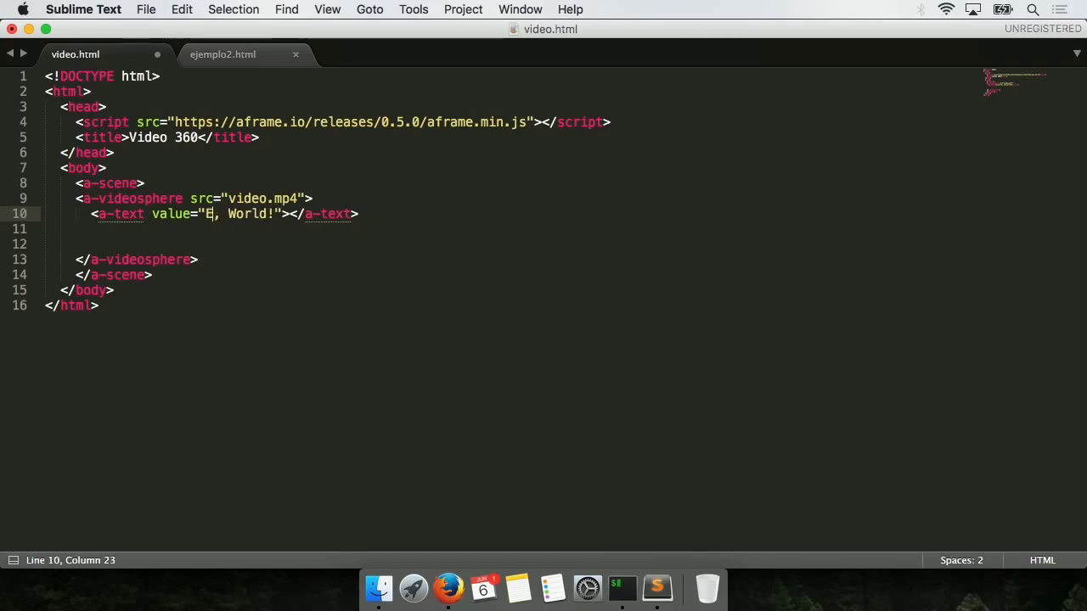
Step: Change the a-text value to "Texto en un video" and save video.html
{"action": "key", "text": "BackSpace"}
{"action": "type", "text": "Texto en un v"}
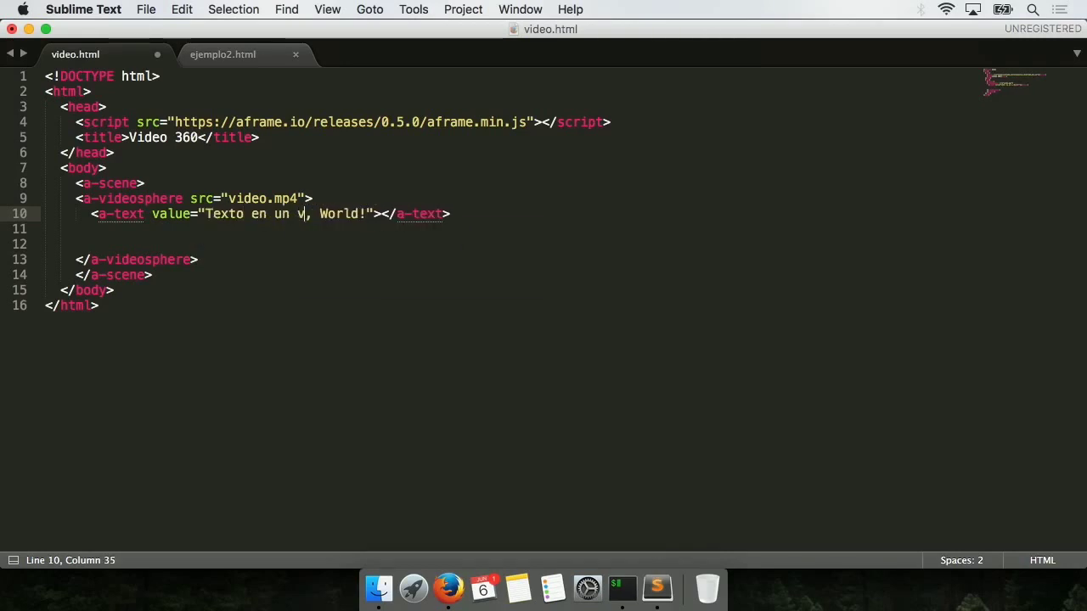
{"action": "type", "text": "ideo"}
{"action": "key", "text": "shift+Right"}
{"action": "key", "text": "shift+Right"}
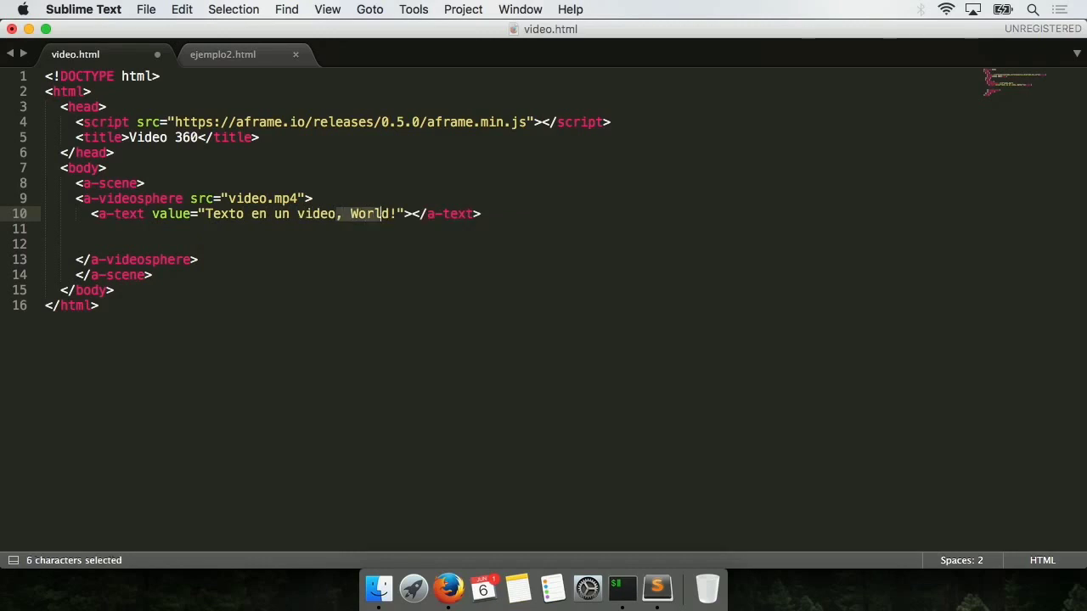
{"action": "key", "text": "shift+Right"}
{"action": "key", "text": "BackSpace"}
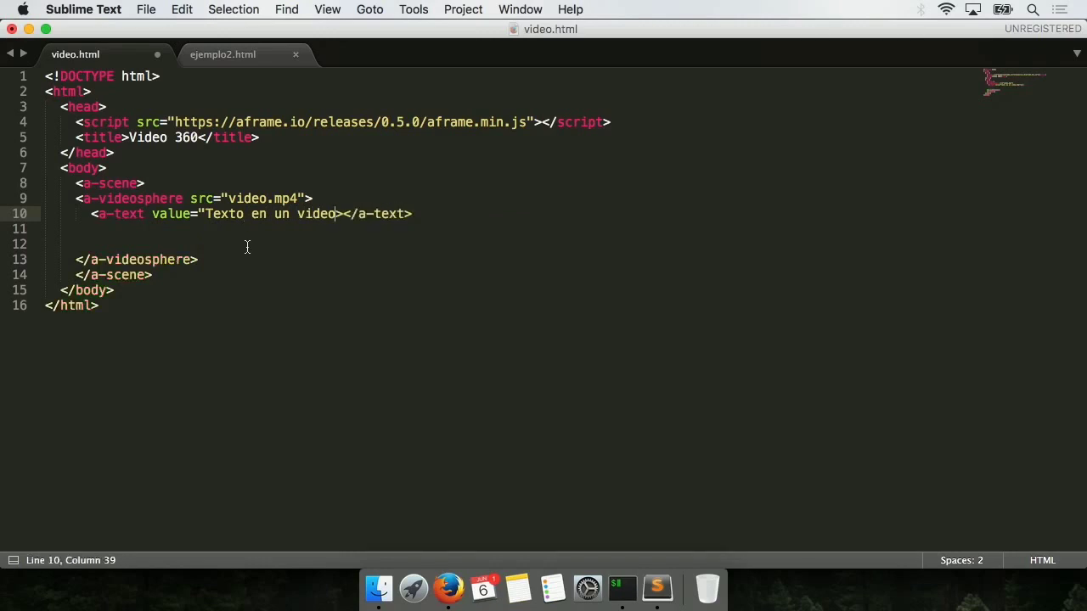
{"action": "type", "text": "\""}
{"action": "key", "text": "super+s"}
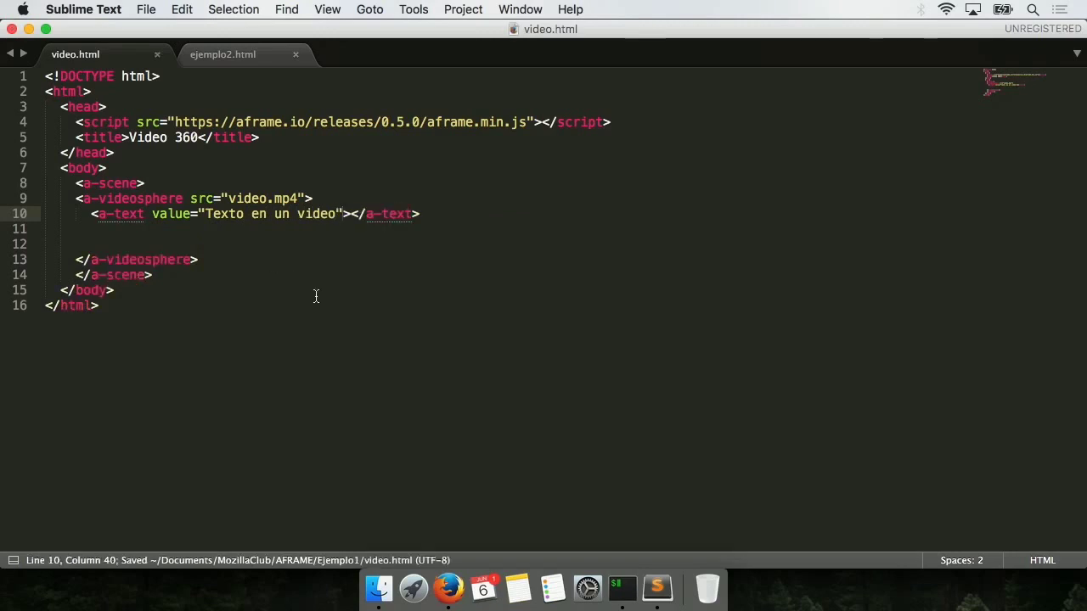
Step: Open video.html from the Ejemplo1 folder in Finder and look around the 360 video in Firefox for the text
{"action": "key", "text": "super+Tab"}
{"action": "key", "text": "super+Tab"}
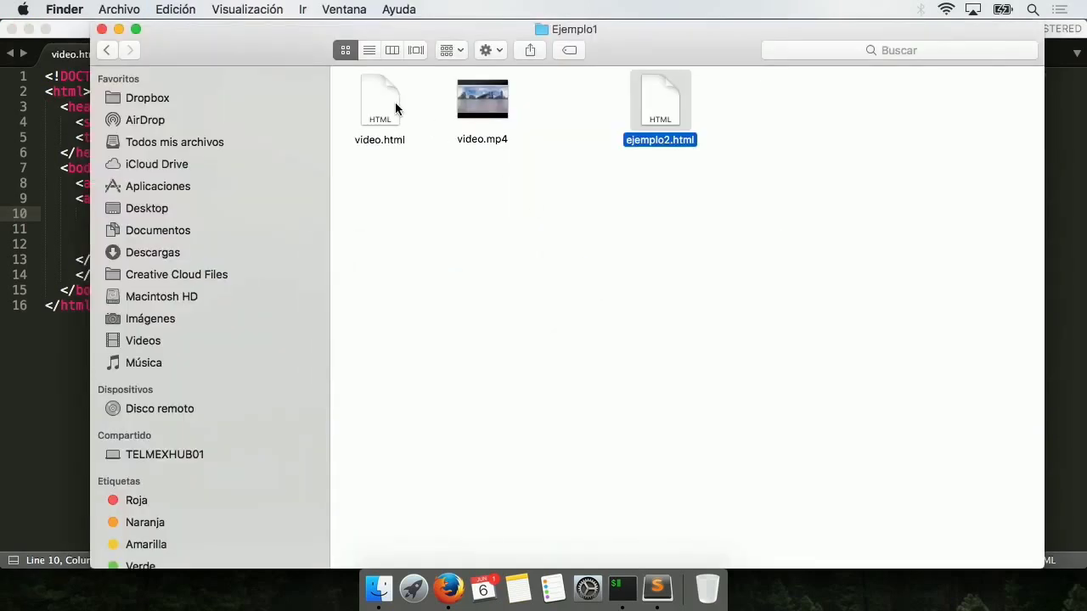
{"action": "double_click", "coordinate": [396, 103]}
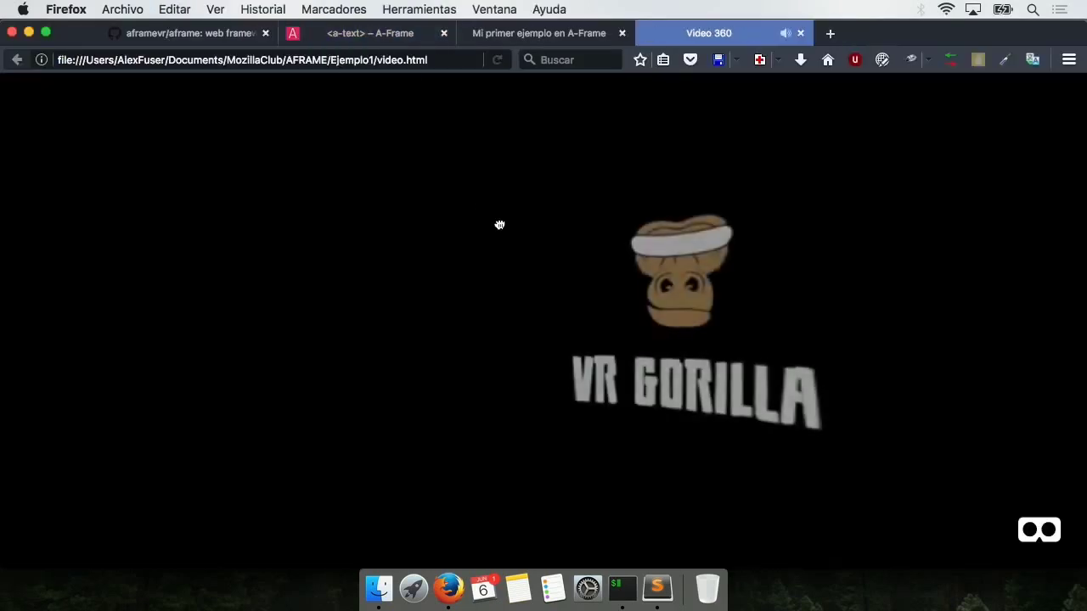
{"action": "left_click_drag", "start_coordinate": [629, 306], "coordinate": [725, 403]}
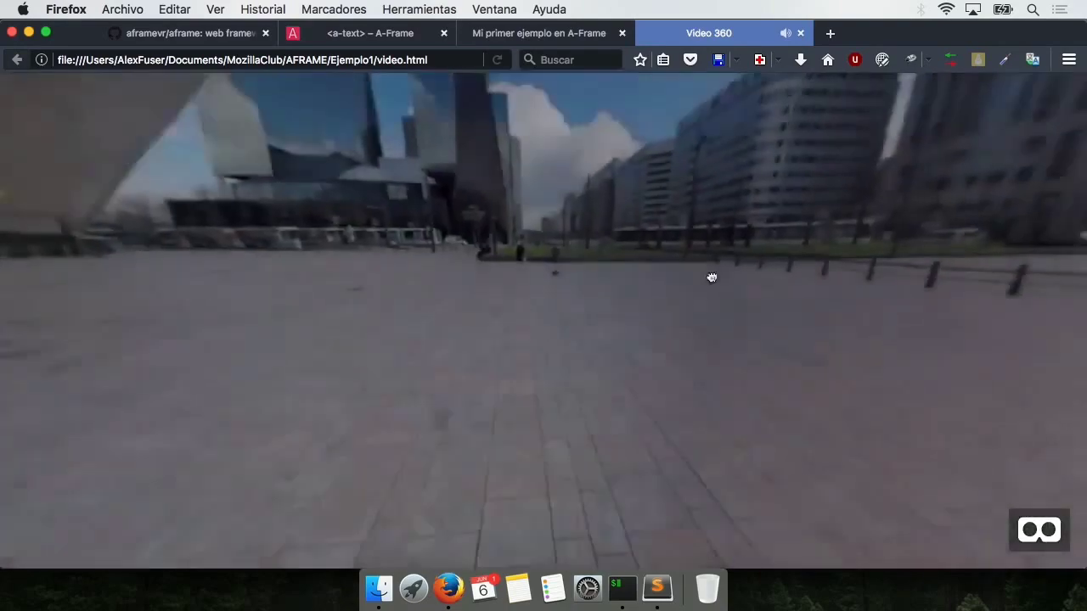
{"action": "left_click_drag", "start_coordinate": [711, 277], "coordinate": [706, 131]}
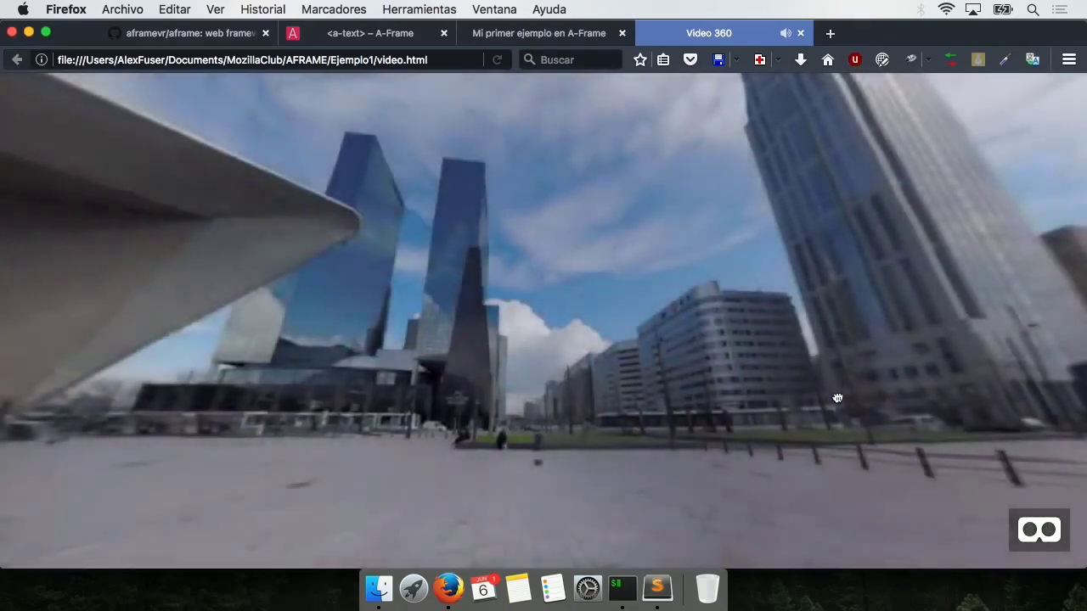
{"action": "right_click", "coordinate": [575, 388]}
{"action": "key", "text": "Escape"}
{"action": "left_click_drag", "start_coordinate": [607, 250], "coordinate": [575, 275]}
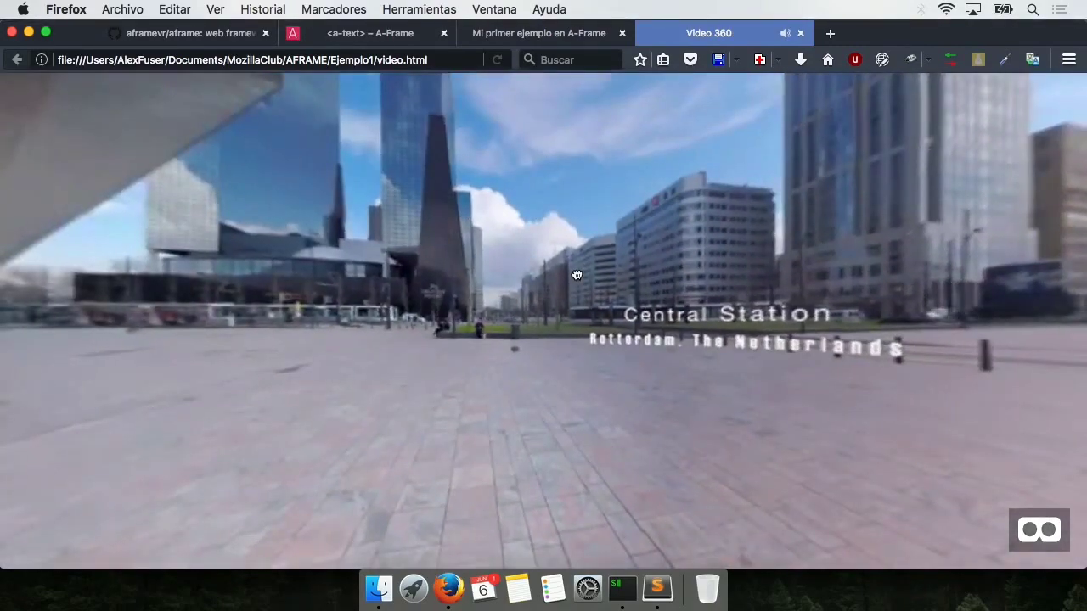
Step: Open the A-Frame inspector on the video scene and move the a-text to about 0.467, 5.429, 7.460
{"action": "key", "text": "ctrl+alt+i"}
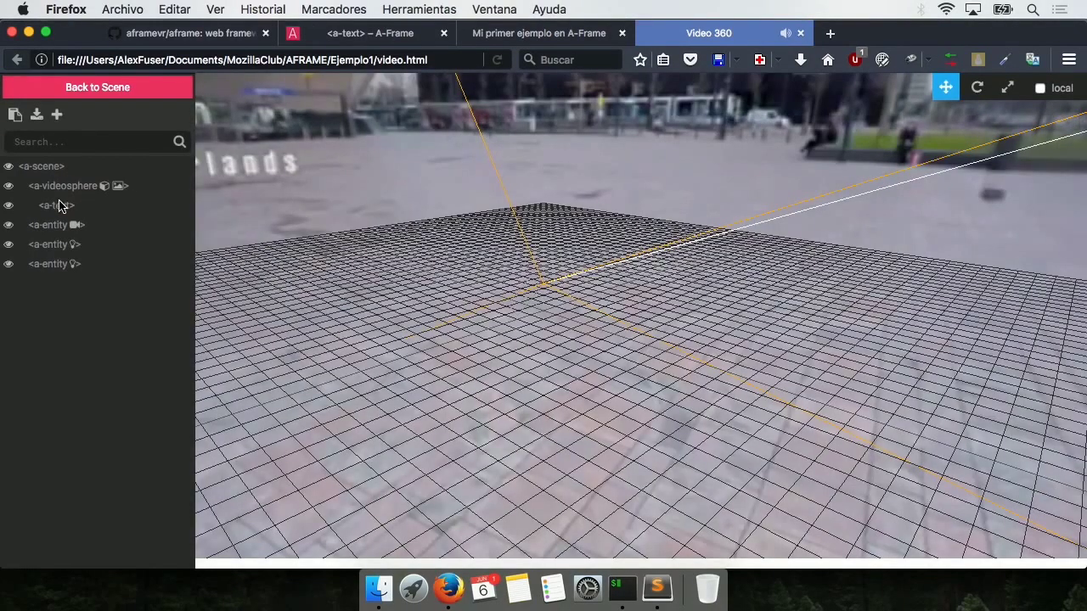
{"action": "left_click", "coordinate": [58, 205]}
{"action": "left_click_drag", "start_coordinate": [541, 283], "coordinate": [434, 266]}
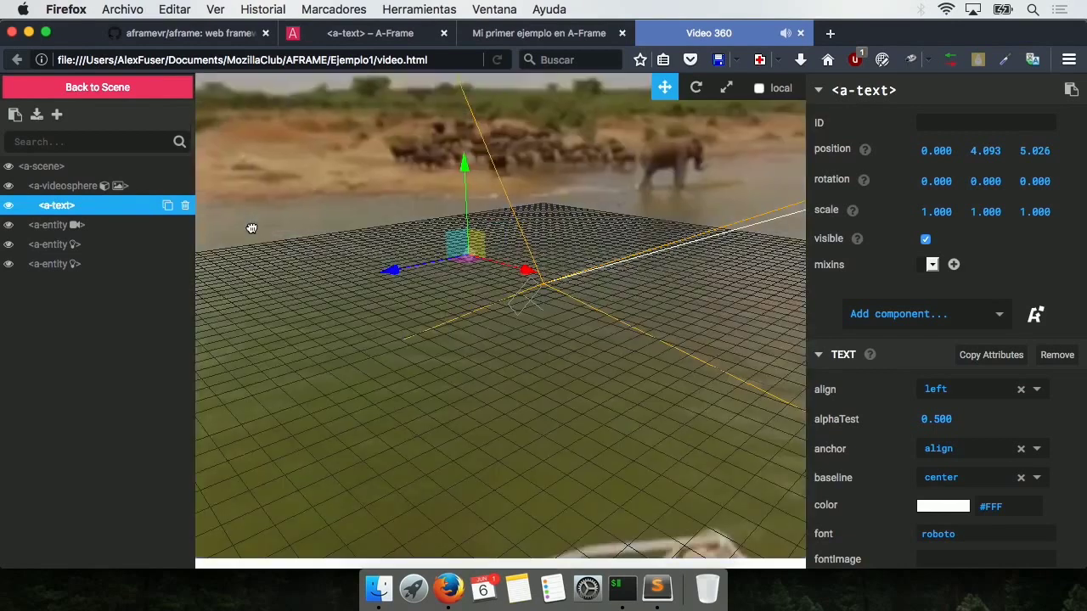
{"action": "left_click_drag", "start_coordinate": [509, 272], "coordinate": [417, 188]}
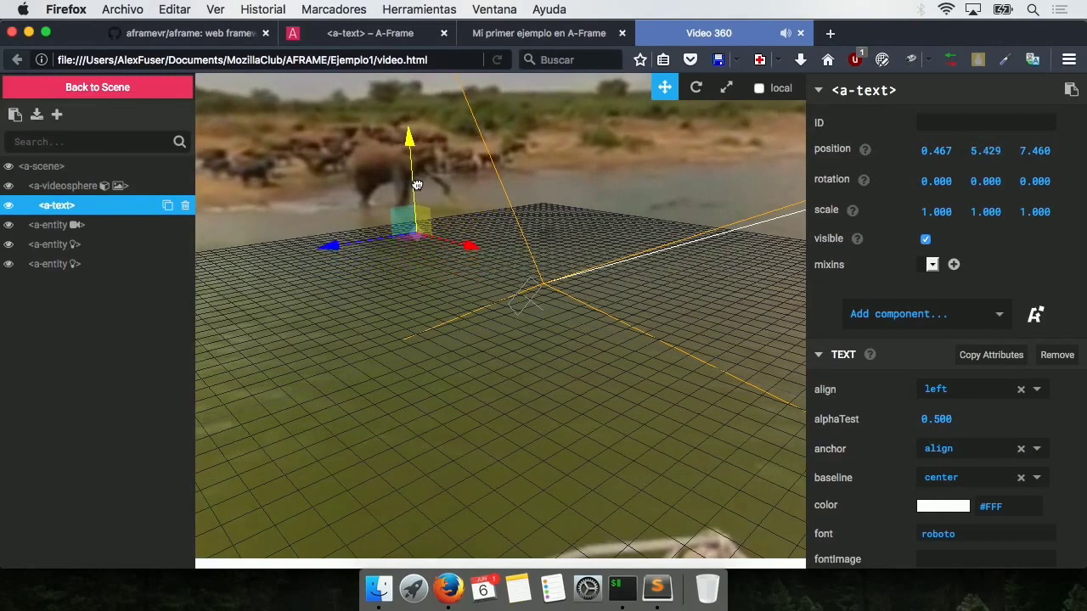
Step: Set the a-text color to red #ff0200 and move the text to about -2.860, 7.835, 11.048
{"action": "left_click", "coordinate": [957, 507]}
{"action": "left_click_drag", "start_coordinate": [358, 310], "coordinate": [451, 308]}
{"action": "left_click", "coordinate": [273, 157]}
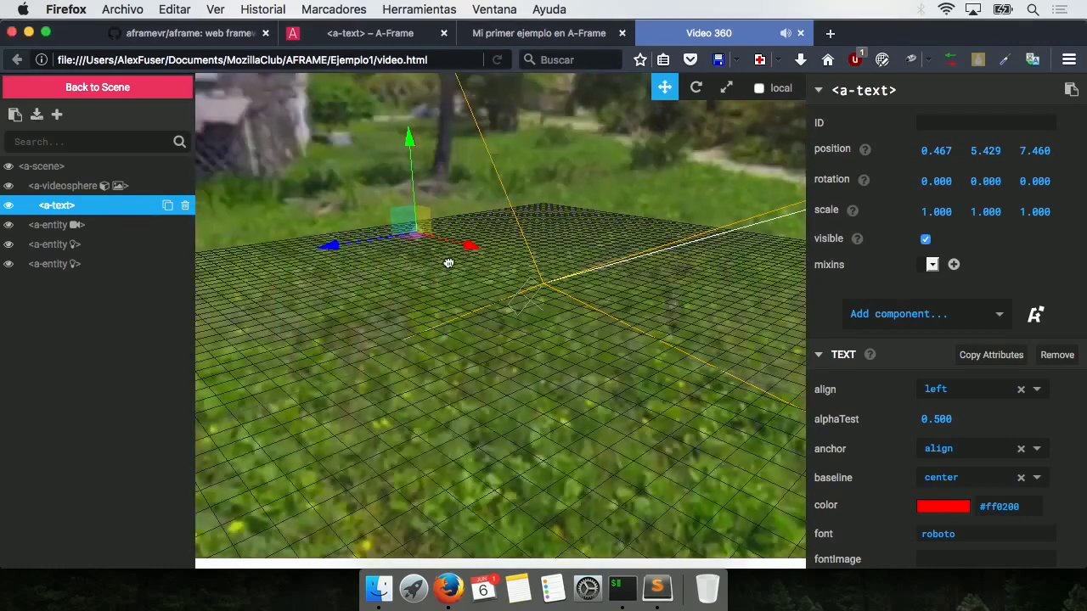
{"action": "left_click_drag", "start_coordinate": [447, 244], "coordinate": [450, 142]}
{"action": "left_click_drag", "start_coordinate": [416, 187], "coordinate": [318, 192]}
Step: Switch to Sublime Text and copy the a-text tag inside the a-videosphere of video.html
{"action": "key", "text": "super+Tab"}
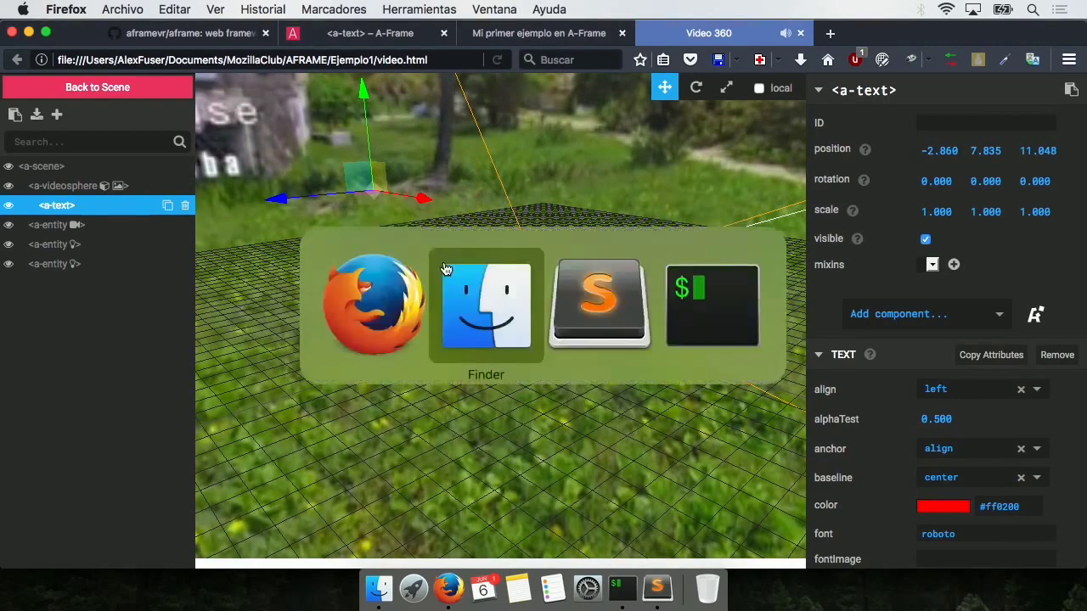
{"action": "key", "text": "super+Tab"}
{"action": "left_click_drag", "start_coordinate": [431, 214], "coordinate": [85, 214]}
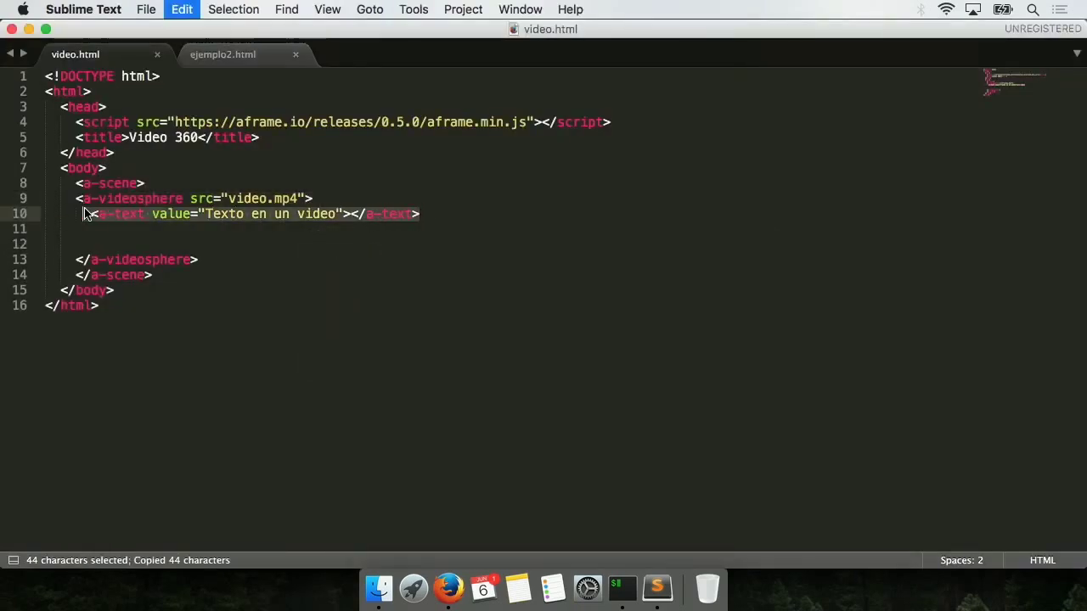
Step: Move the a-text tag out of the a-videosphere to just below its closing tag, remove the blank lines and save video.html
{"action": "key", "text": "super+x"}
{"action": "left_click", "coordinate": [225, 263]}
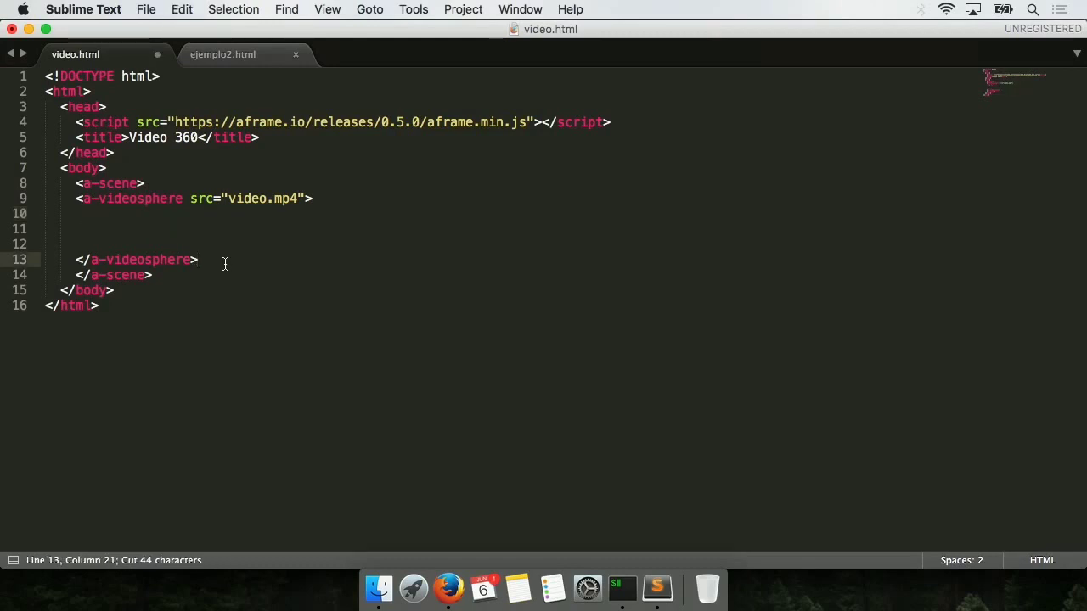
{"action": "key", "text": "Return"}
{"action": "key", "text": "super+v"}
{"action": "left_click", "coordinate": [76, 259]}
{"action": "key", "text": "BackSpace"}
{"action": "key", "text": "BackSpace"}
{"action": "key", "text": "BackSpace"}
{"action": "key", "text": "super+s"}
Step: Switch to Firefox, reload the video scene, open the A-Frame inspector and move the a-text to about 0, 4.406, 3.766
{"action": "key", "text": "super+Tab"}
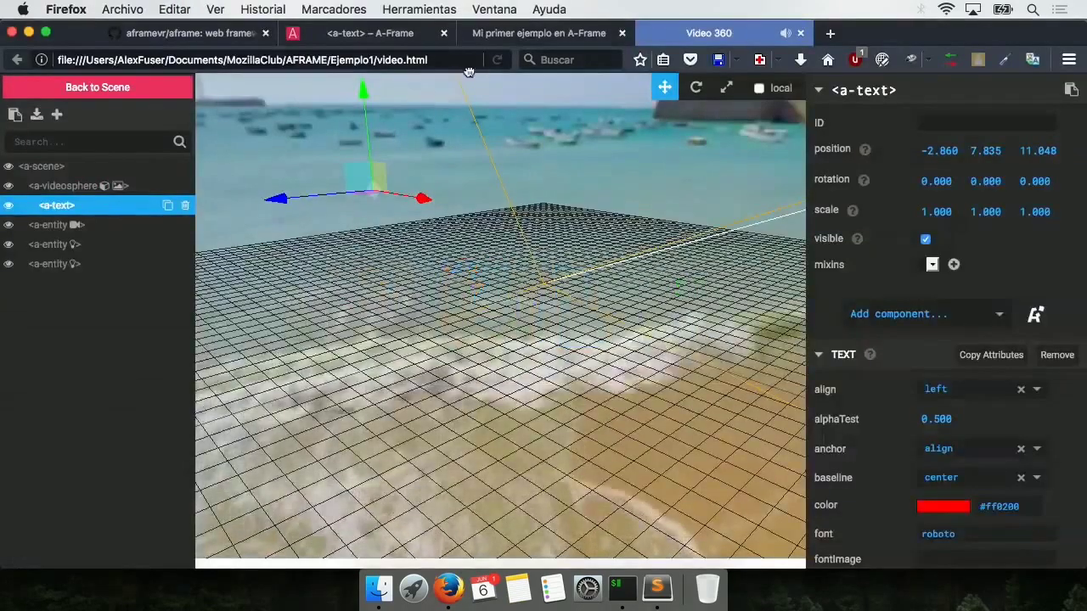
{"action": "key", "text": "super+r"}
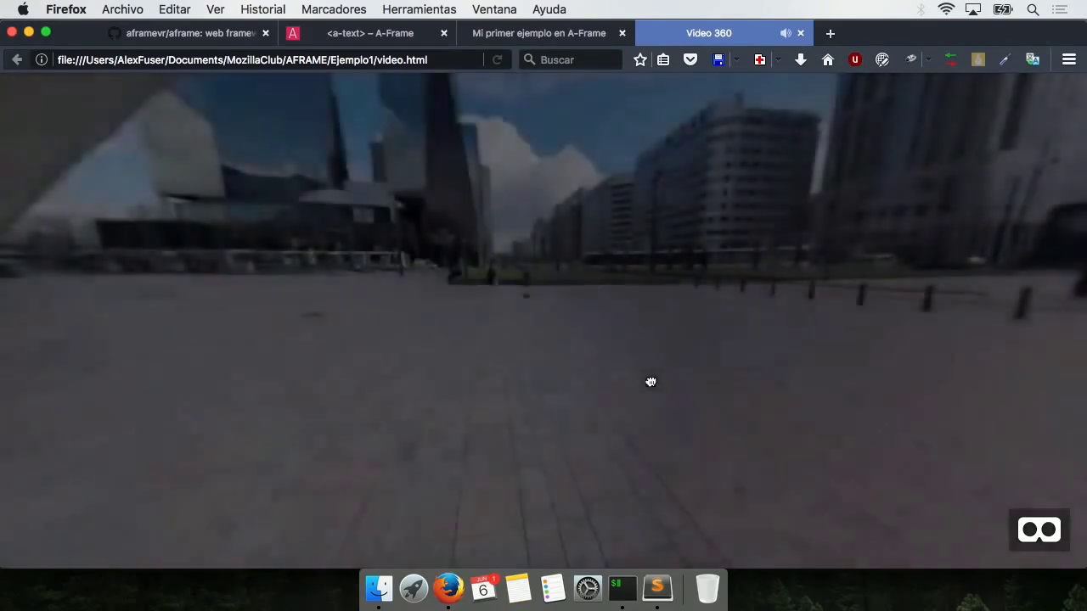
{"action": "key", "text": "ctrl+alt+i"}
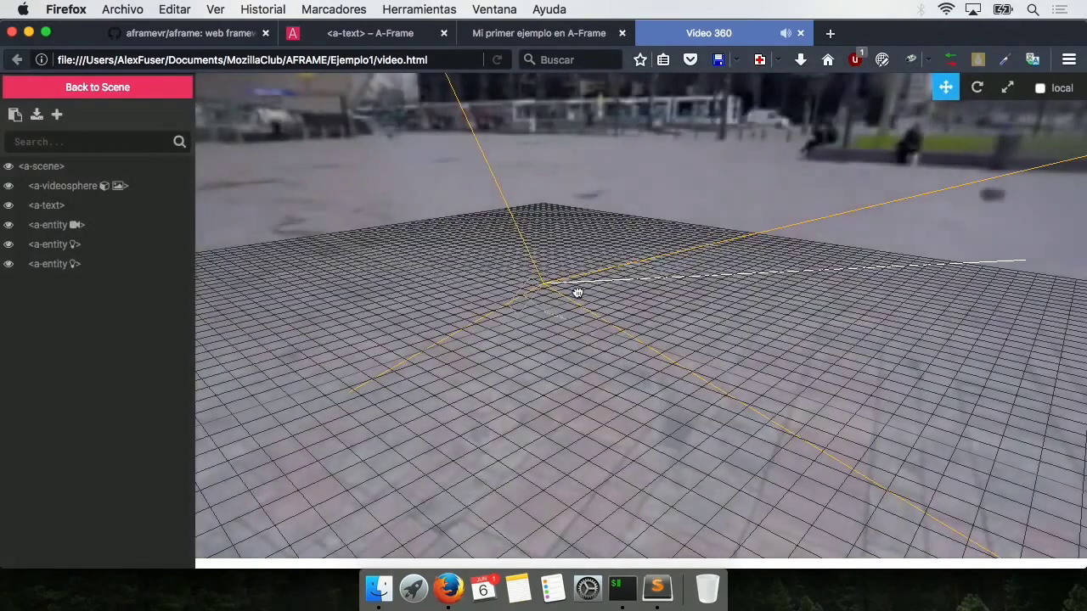
{"action": "left_click_drag", "start_coordinate": [609, 287], "coordinate": [533, 289]}
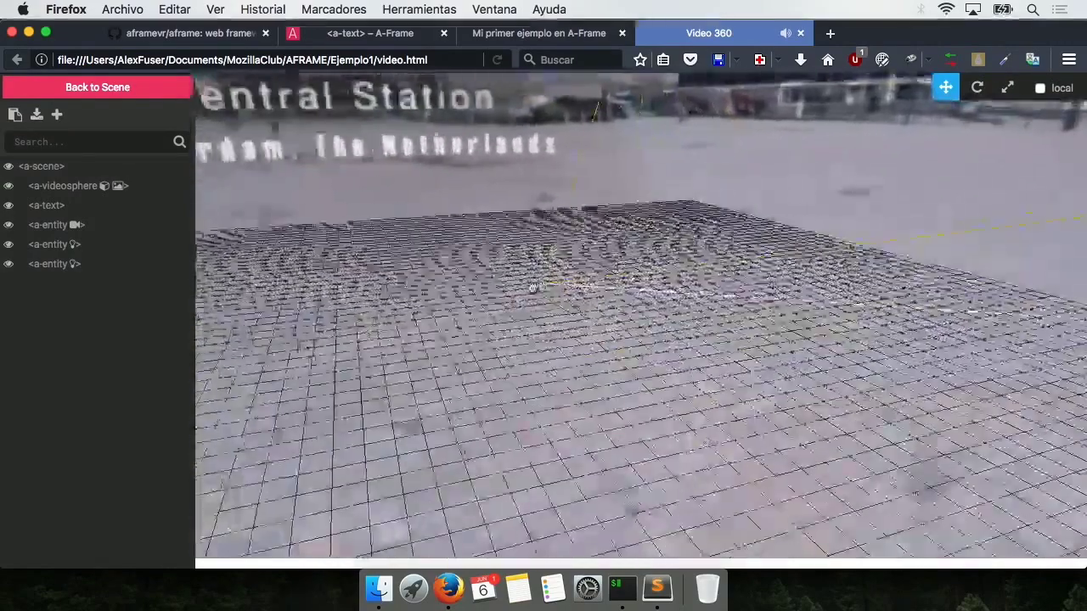
{"action": "left_click", "coordinate": [81, 208]}
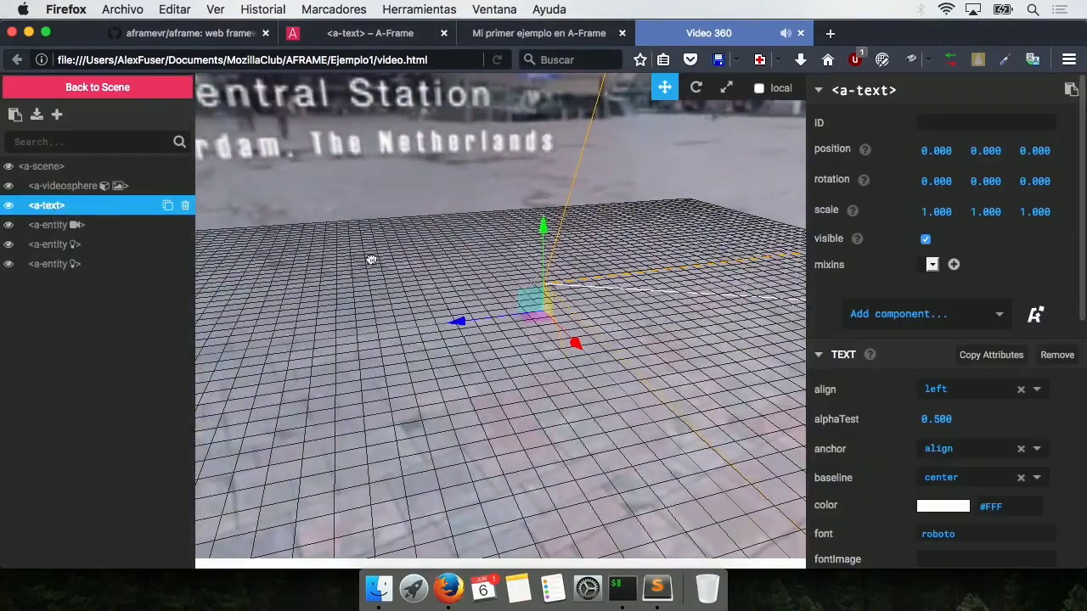
{"action": "left_click_drag", "start_coordinate": [544, 268], "coordinate": [529, 179]}
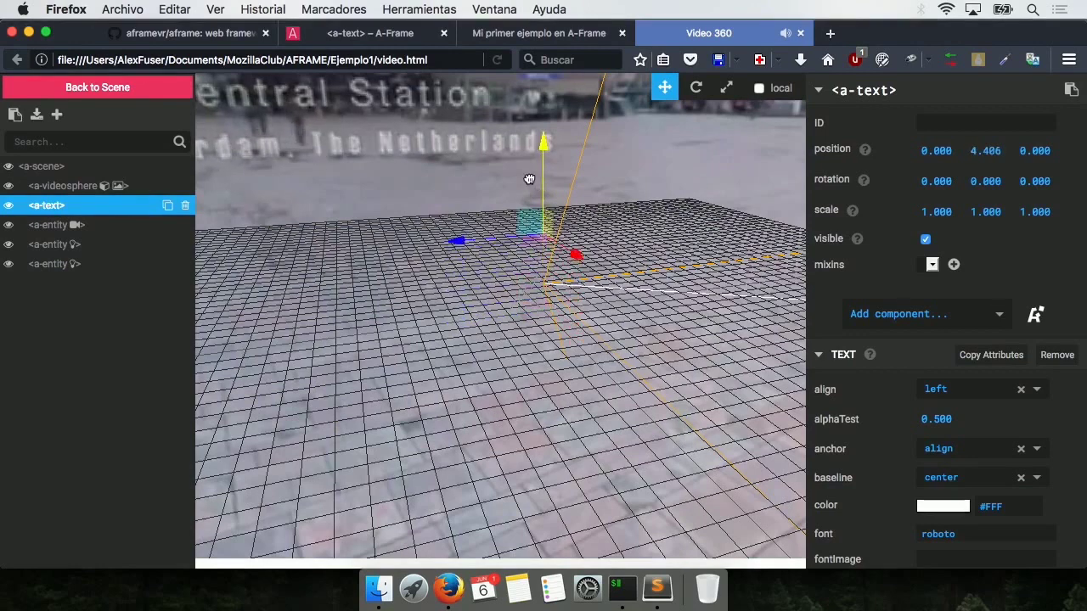
{"action": "left_click_drag", "start_coordinate": [499, 238], "coordinate": [429, 244]}
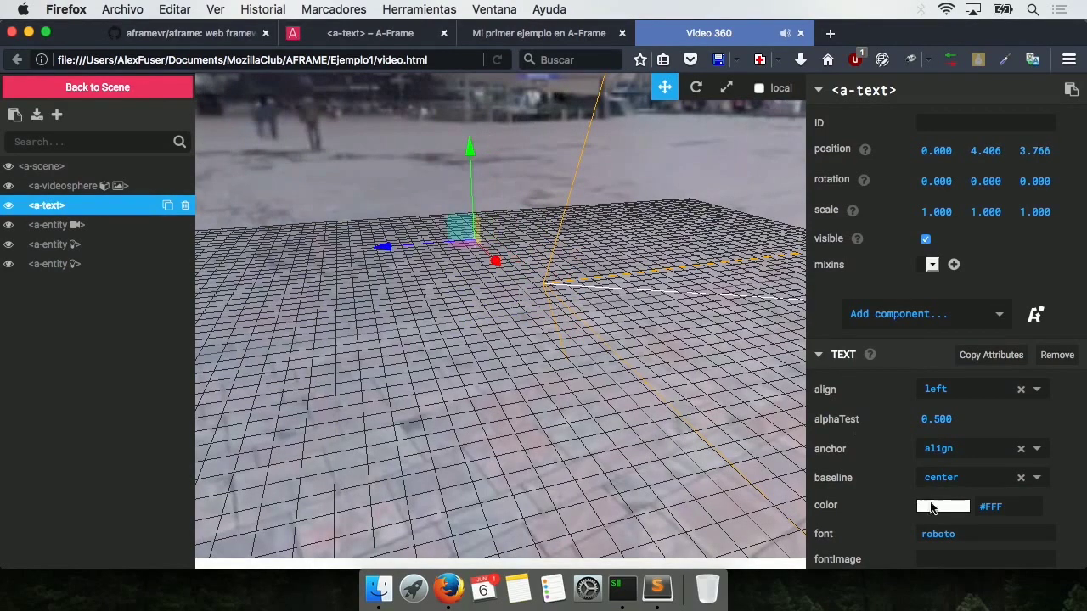
Step: Set the a-text color to red #ff1613 and raise the text to about 7.081 in Y
{"action": "left_click", "coordinate": [943, 508]}
{"action": "left_click", "coordinate": [436, 313]}
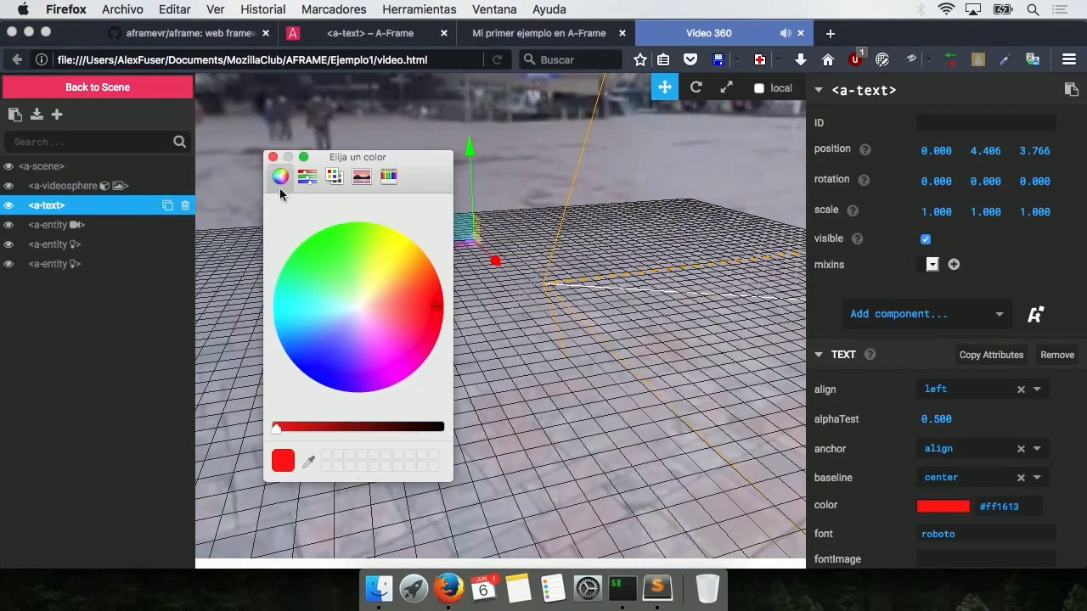
{"action": "left_click", "coordinate": [273, 158]}
{"action": "left_click_drag", "start_coordinate": [472, 192], "coordinate": [469, 136]}
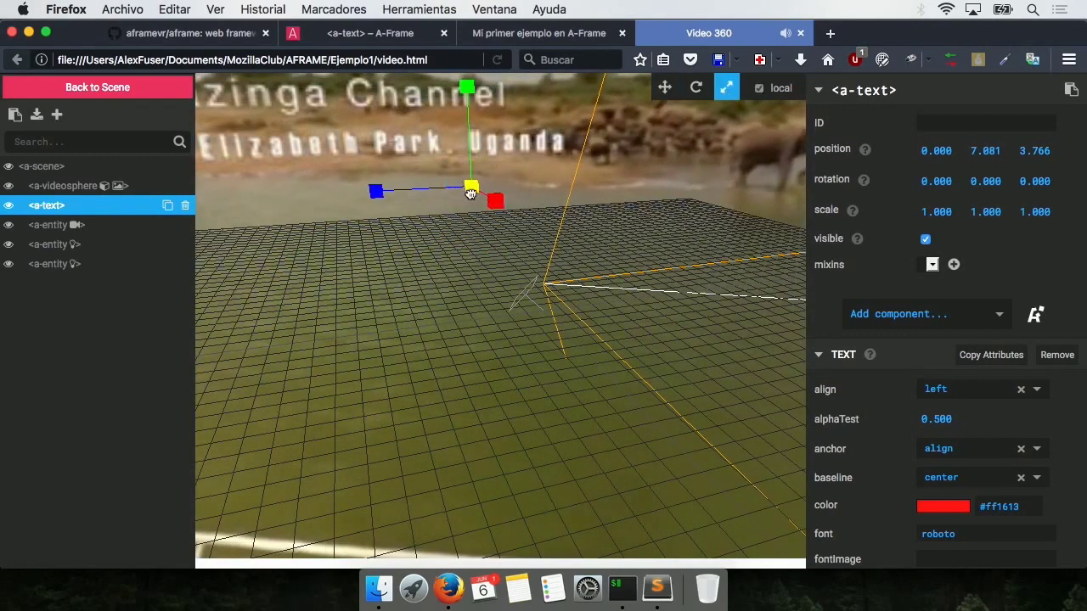
Step: Scale the a-text to about 11.055, 6.410, 3.932 and move it to about 0, 4.249, -5.946
{"action": "left_click_drag", "start_coordinate": [379, 196], "coordinate": [493, 162]}
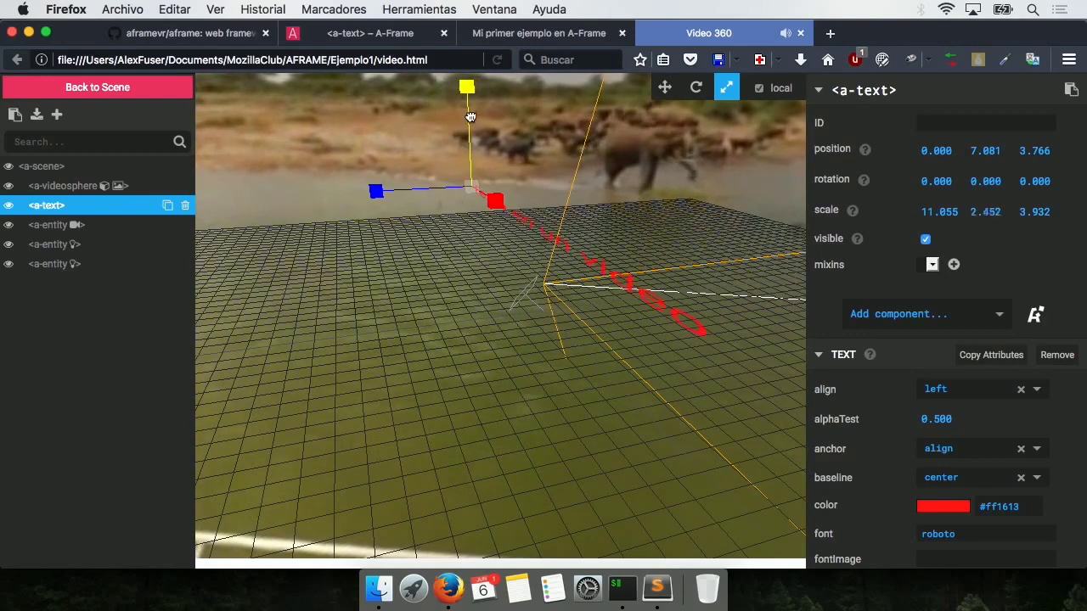
{"action": "left_click_drag", "start_coordinate": [468, 139], "coordinate": [468, 127]}
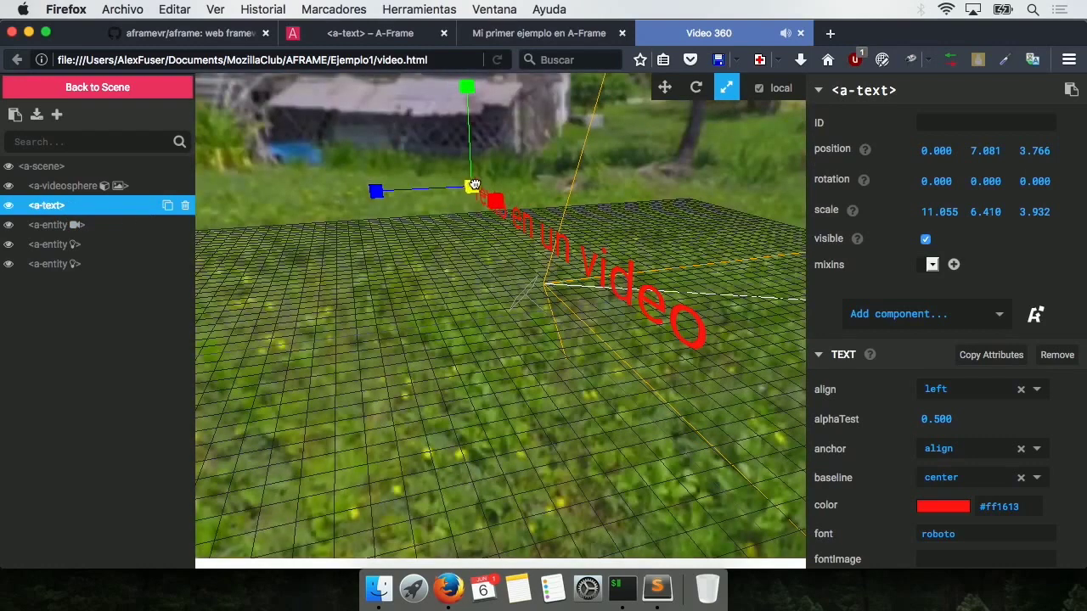
{"action": "left_click_drag", "start_coordinate": [464, 168], "coordinate": [613, 178]}
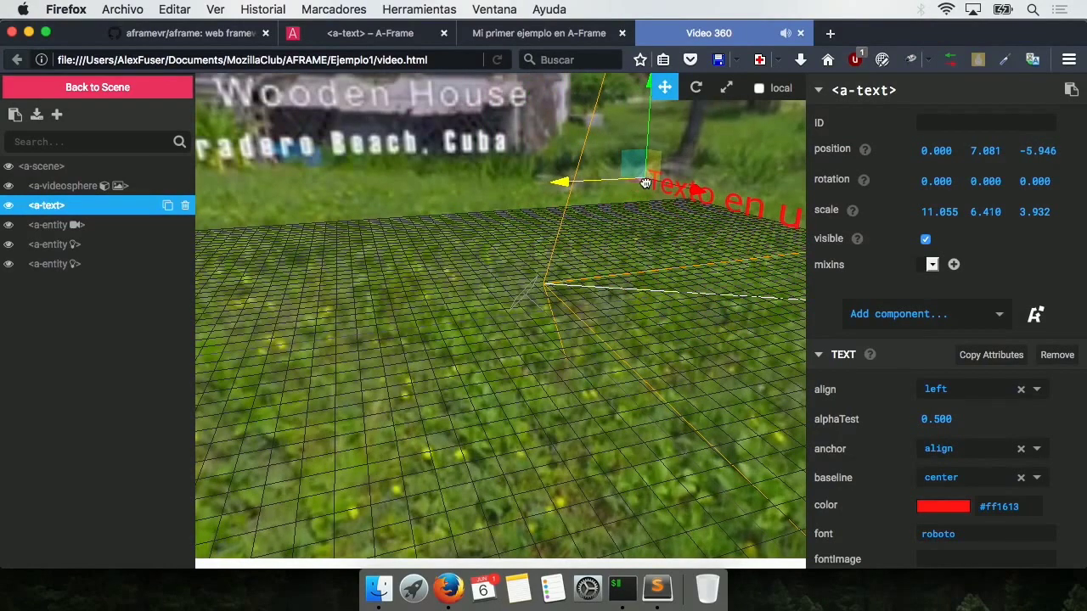
{"action": "left_click_drag", "start_coordinate": [645, 136], "coordinate": [639, 185]}
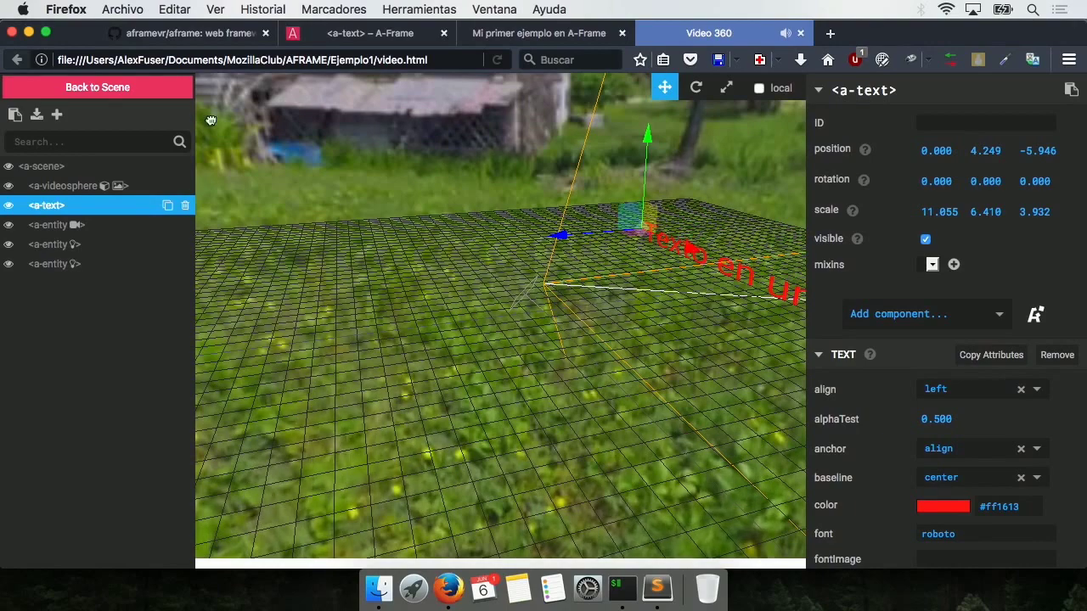
Step: Return to the scene and look around the 360 video to check the red text's size and placement
{"action": "left_click", "coordinate": [154, 92]}
{"action": "left_click_drag", "start_coordinate": [878, 290], "coordinate": [989, 241]}
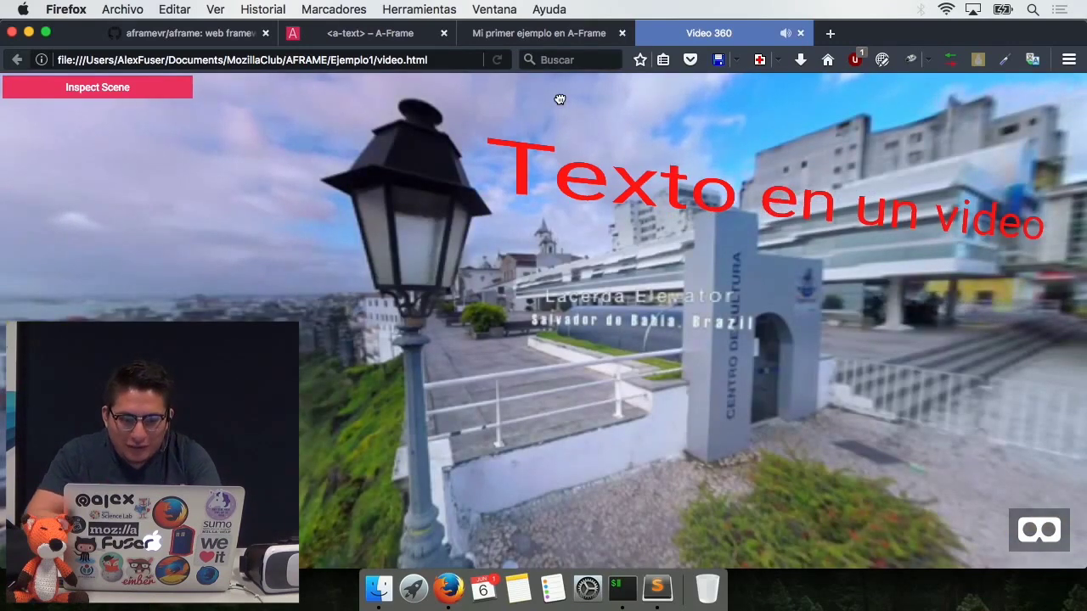
{"action": "left_click_drag", "start_coordinate": [742, 212], "coordinate": [555, 89]}
Step: Reopen the inspector and move the a-text to about 0, 4.738, -3.086
{"action": "key", "text": "ctrl+alt+i"}
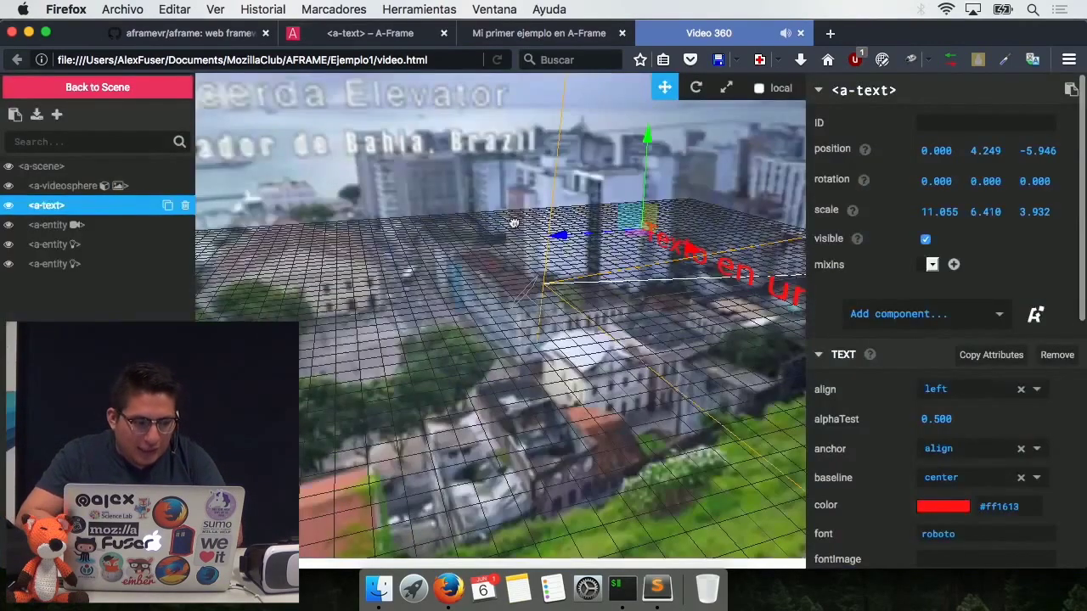
{"action": "left_click", "coordinate": [53, 225]}
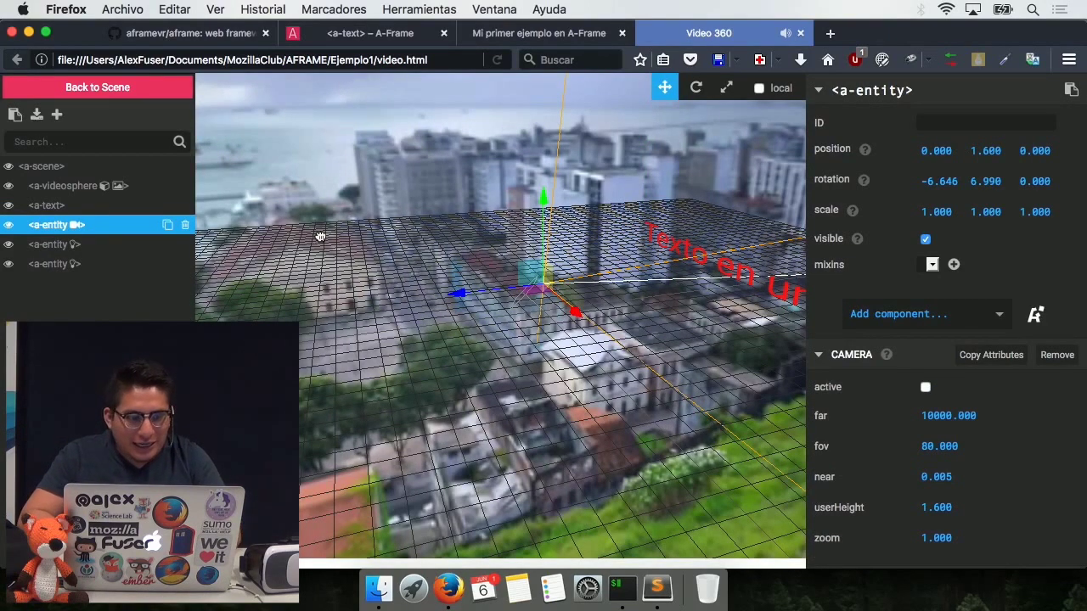
{"action": "left_click", "coordinate": [110, 205]}
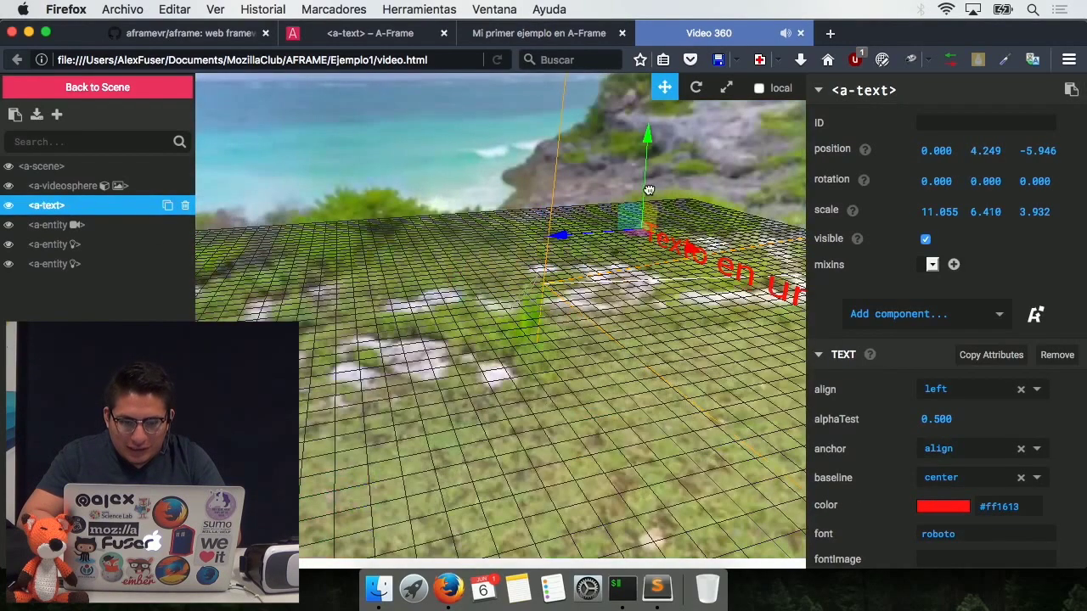
{"action": "left_click_drag", "start_coordinate": [639, 202], "coordinate": [619, 182]}
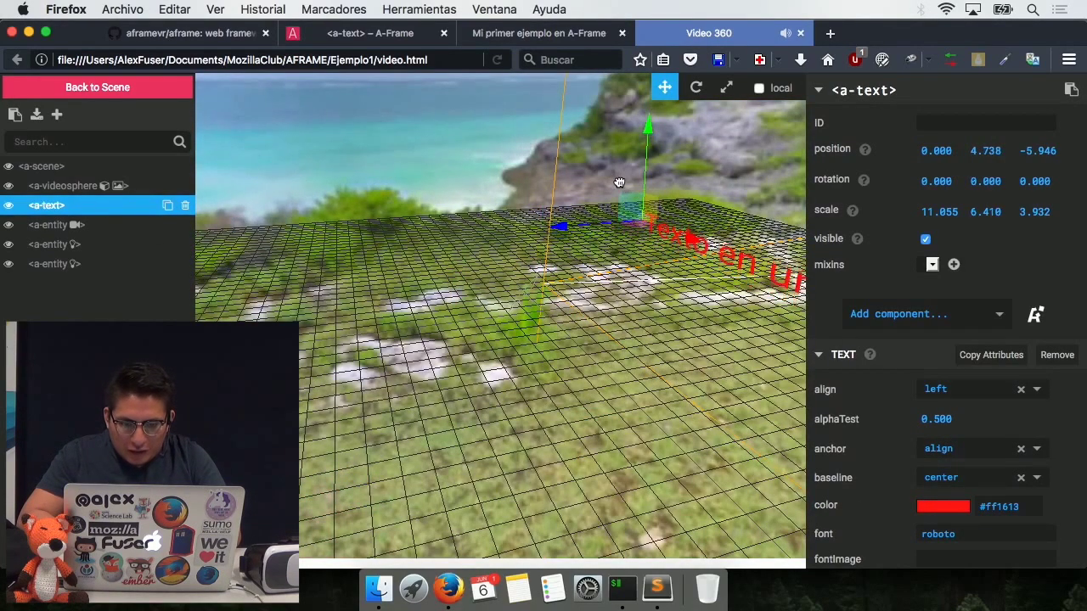
{"action": "left_click_drag", "start_coordinate": [603, 220], "coordinate": [556, 208]}
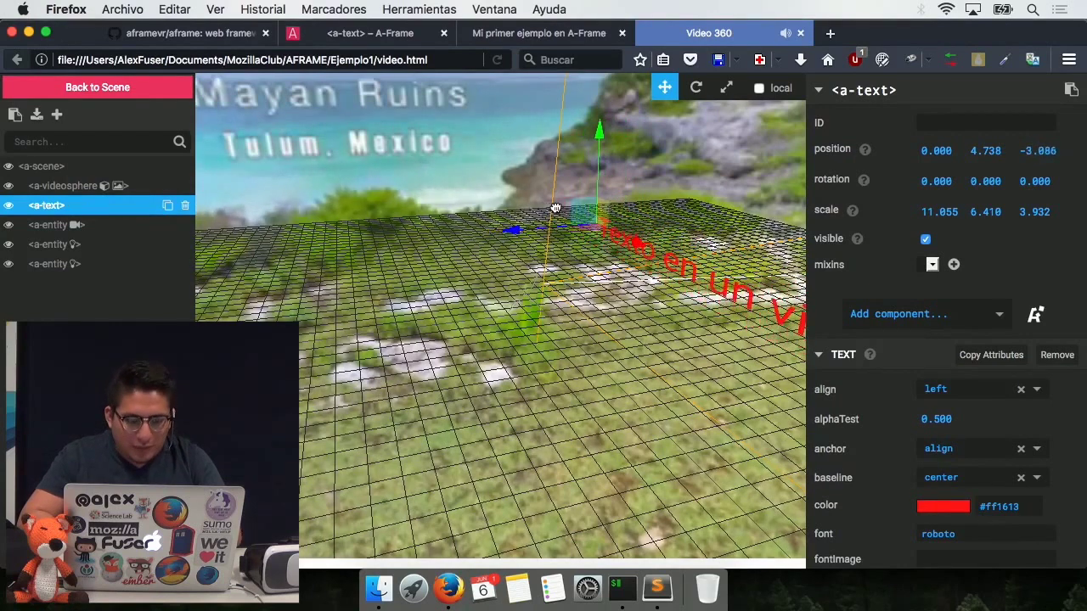
Step: Switch to Sublime Text, move the a-text tag back inside the a-videosphere right after its opening tag and save video.html
{"action": "key", "text": "super+Tab"}
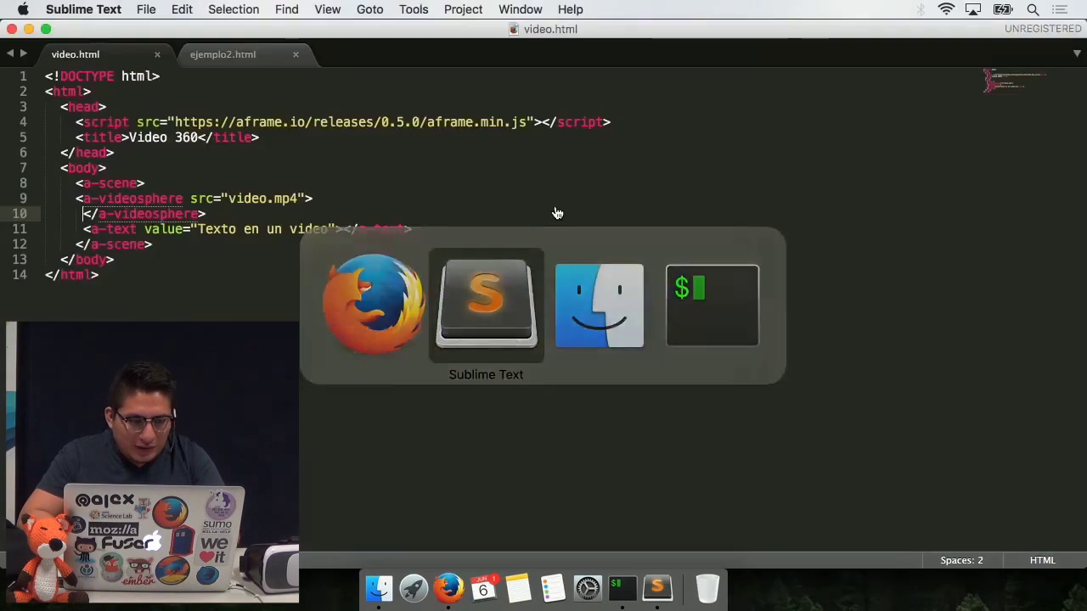
{"action": "left_click_drag", "start_coordinate": [435, 235], "coordinate": [83, 230]}
{"action": "key", "text": "super+c"}
{"action": "key", "text": "BackSpace"}
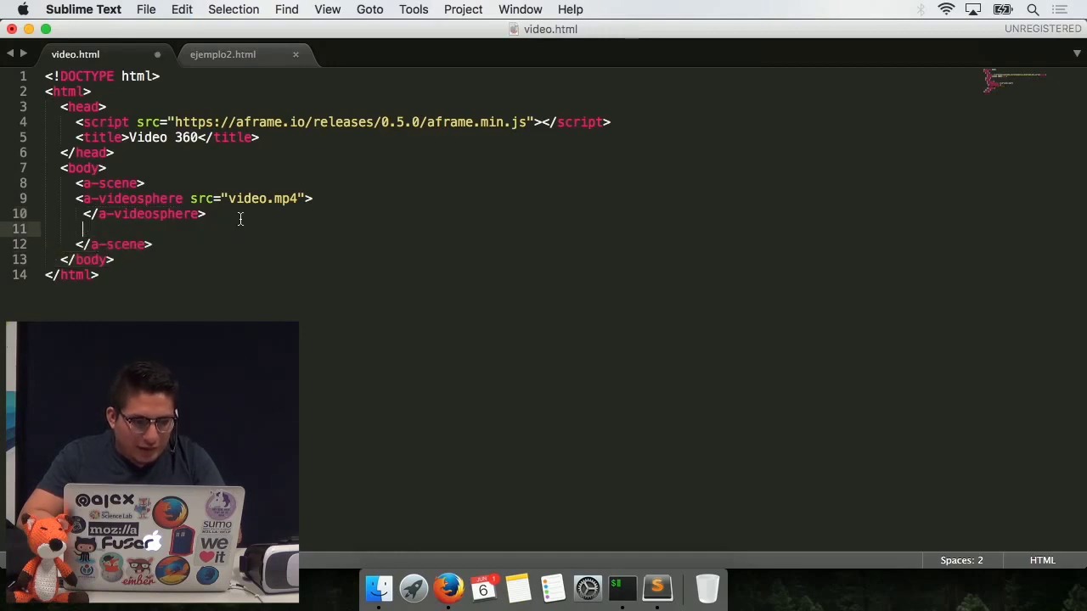
{"action": "left_click", "coordinate": [339, 205]}
{"action": "key", "text": "Return"}
{"action": "key", "text": "super+v"}
{"action": "key", "text": "super+s"}
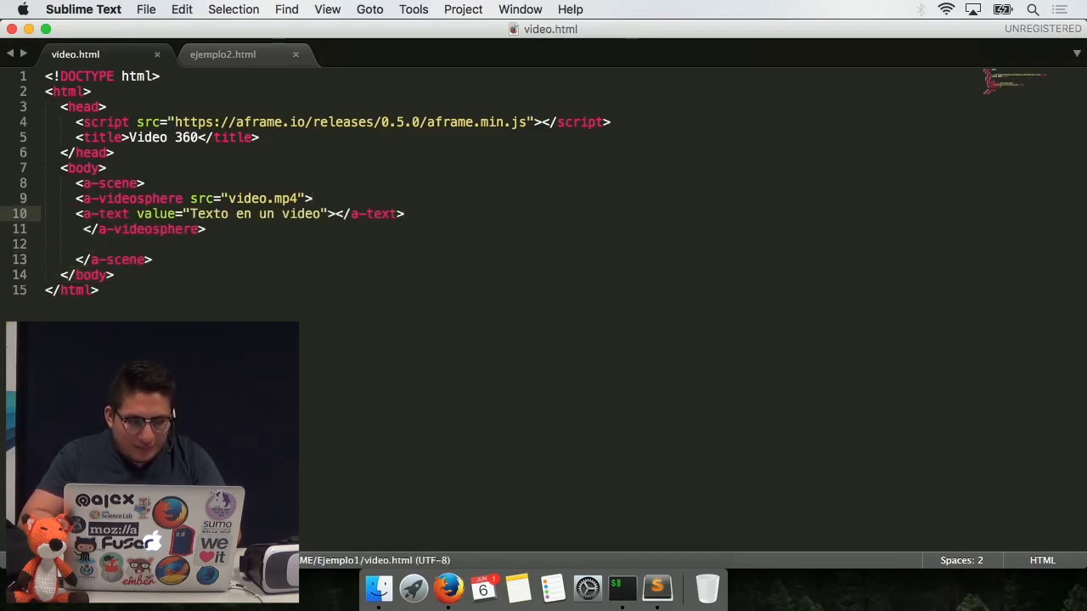
Step: Reload the video scene in Firefox, open the inspector and set the nested a-text color to red #ff0009
{"action": "key", "text": "super+Tab"}
{"action": "left_click", "coordinate": [497, 61]}
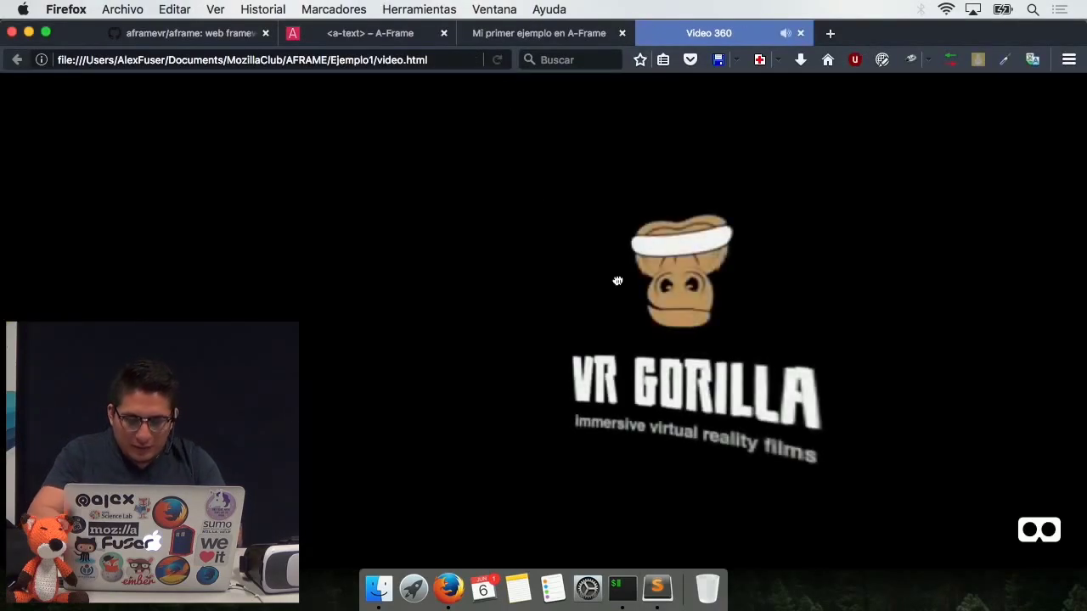
{"action": "key", "text": "ctrl+alt+i"}
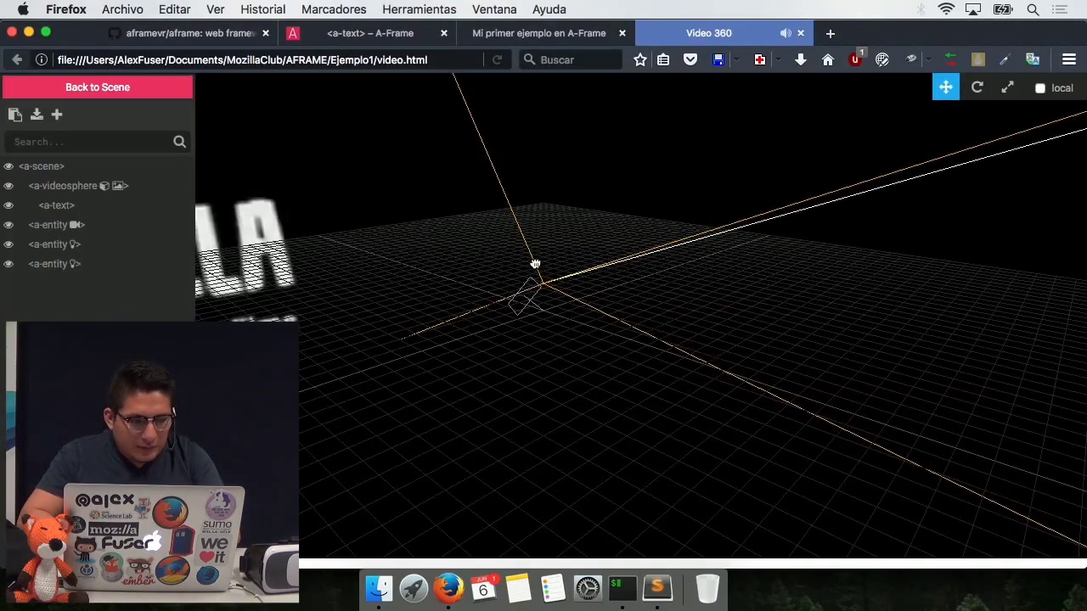
{"action": "left_click", "coordinate": [57, 205]}
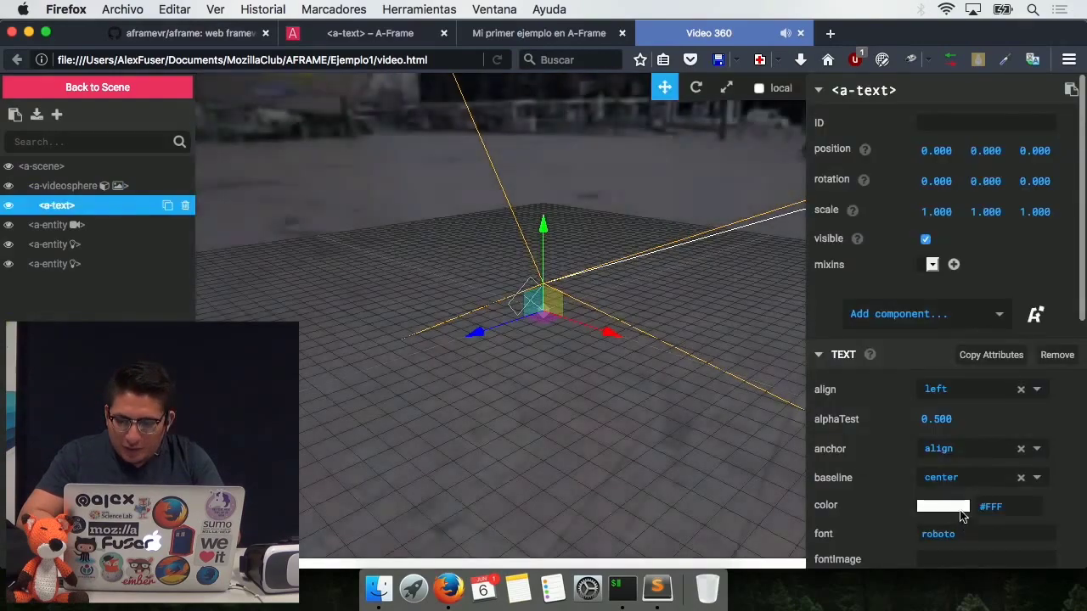
{"action": "left_click", "coordinate": [961, 513]}
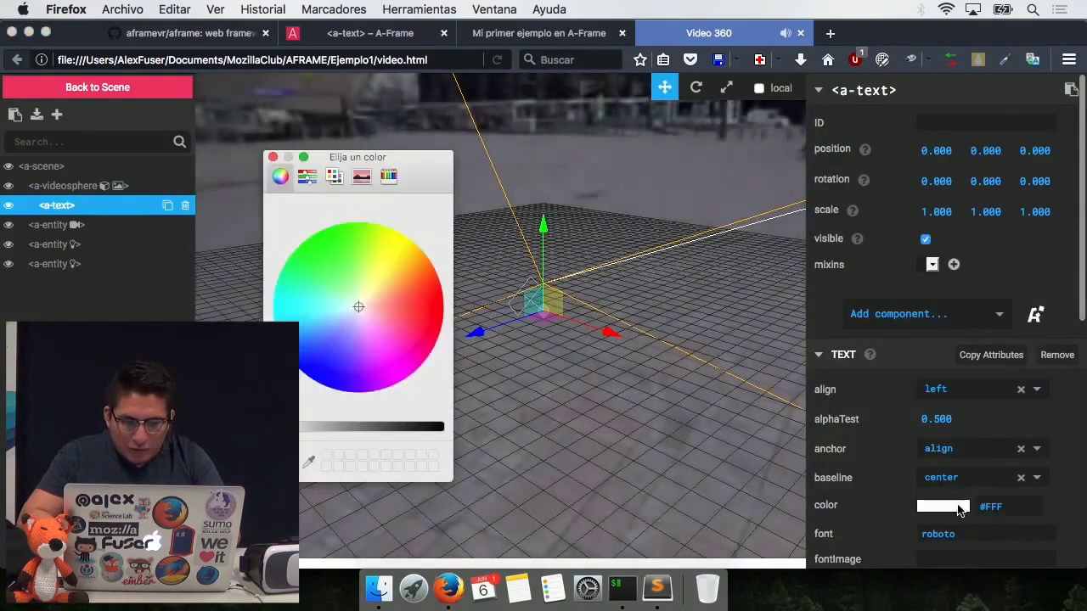
{"action": "left_click_drag", "start_coordinate": [359, 311], "coordinate": [502, 318]}
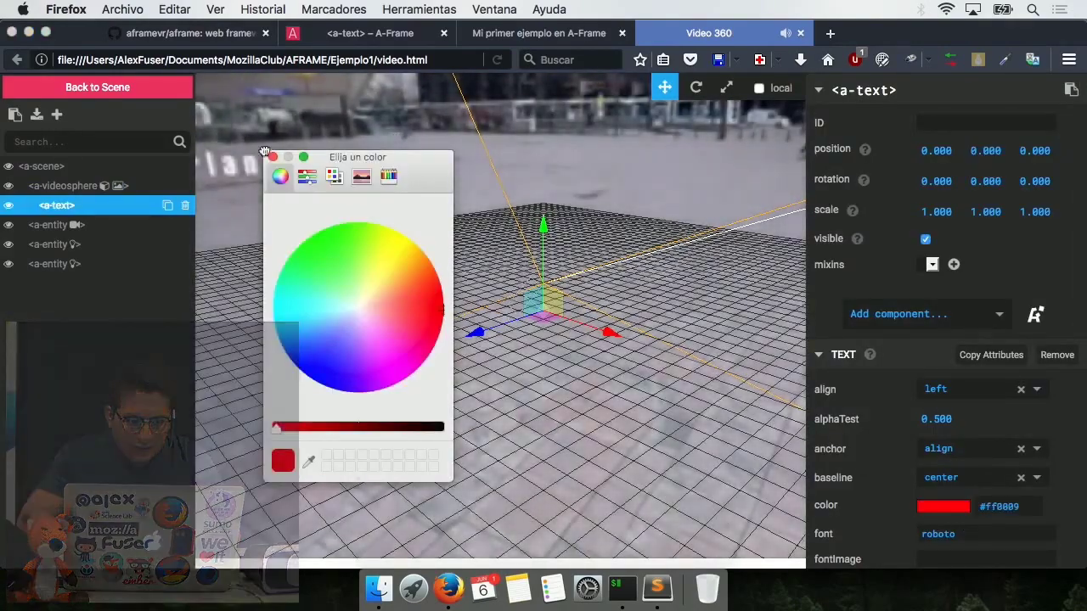
Step: Scale the nested a-text to about 14.520, -6.284, 9.746
{"action": "left_click", "coordinate": [727, 88]}
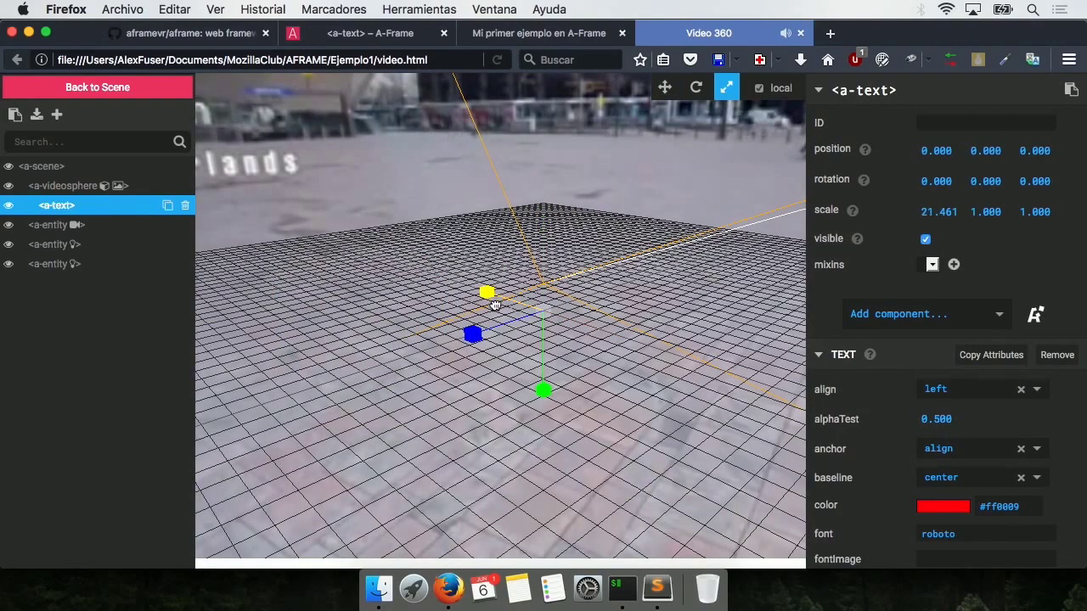
{"action": "left_click_drag", "start_coordinate": [469, 333], "coordinate": [576, 336]}
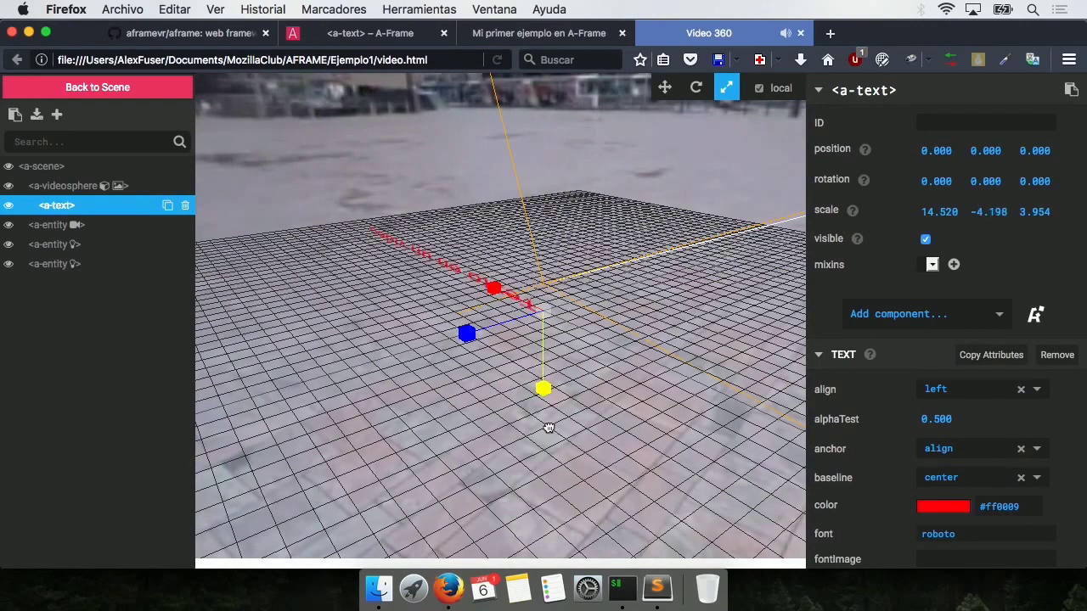
{"action": "left_click_drag", "start_coordinate": [502, 328], "coordinate": [468, 332]}
{"action": "left_click_drag", "start_coordinate": [405, 346], "coordinate": [399, 350]}
Step: Rotate the a-text to about 0.688, -20.56, 59.817 and adjust its scale to about 14.500, -6.154, 9.746
{"action": "left_click", "coordinate": [694, 88]}
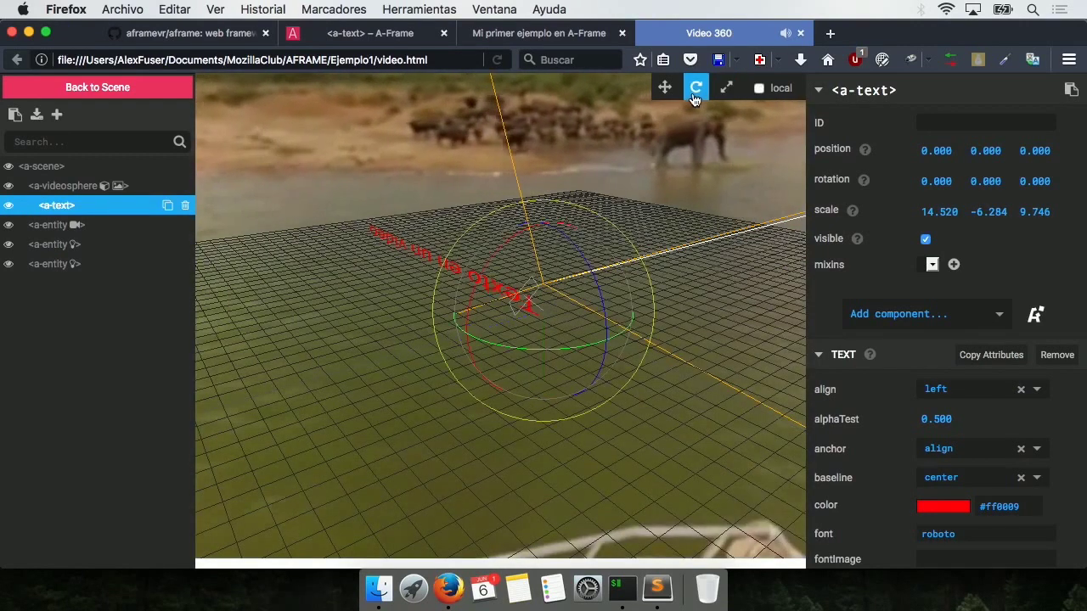
{"action": "left_click_drag", "start_coordinate": [516, 175], "coordinate": [478, 215]}
{"action": "left_click_drag", "start_coordinate": [601, 244], "coordinate": [476, 428]}
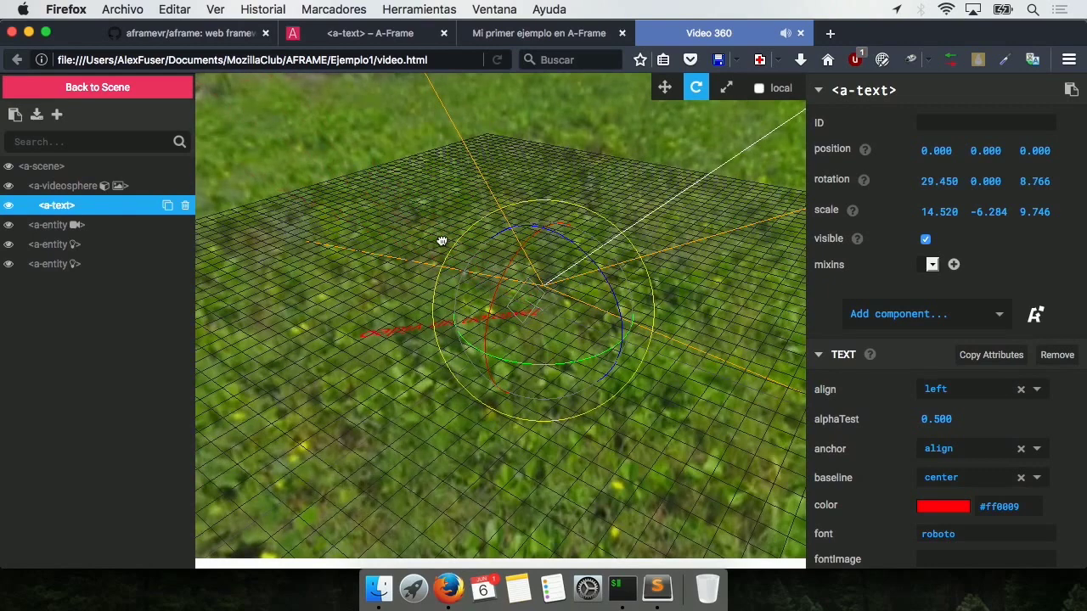
{"action": "left_click_drag", "start_coordinate": [441, 249], "coordinate": [434, 328]}
{"action": "left_click_drag", "start_coordinate": [659, 415], "coordinate": [441, 218]}
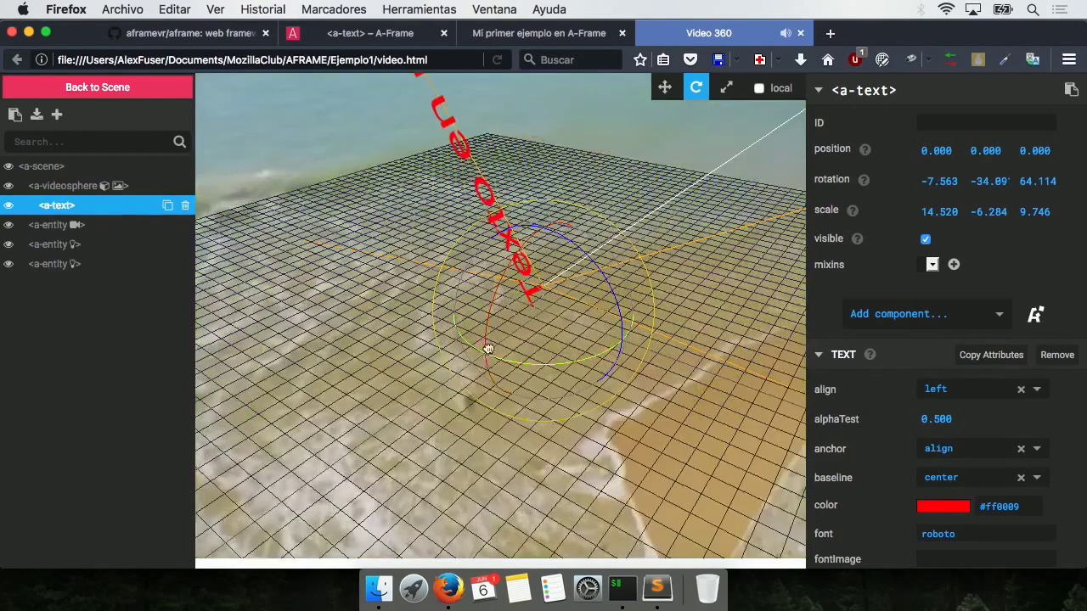
{"action": "left_click_drag", "start_coordinate": [479, 364], "coordinate": [652, 171]}
{"action": "left_click_drag", "start_coordinate": [567, 205], "coordinate": [512, 244]}
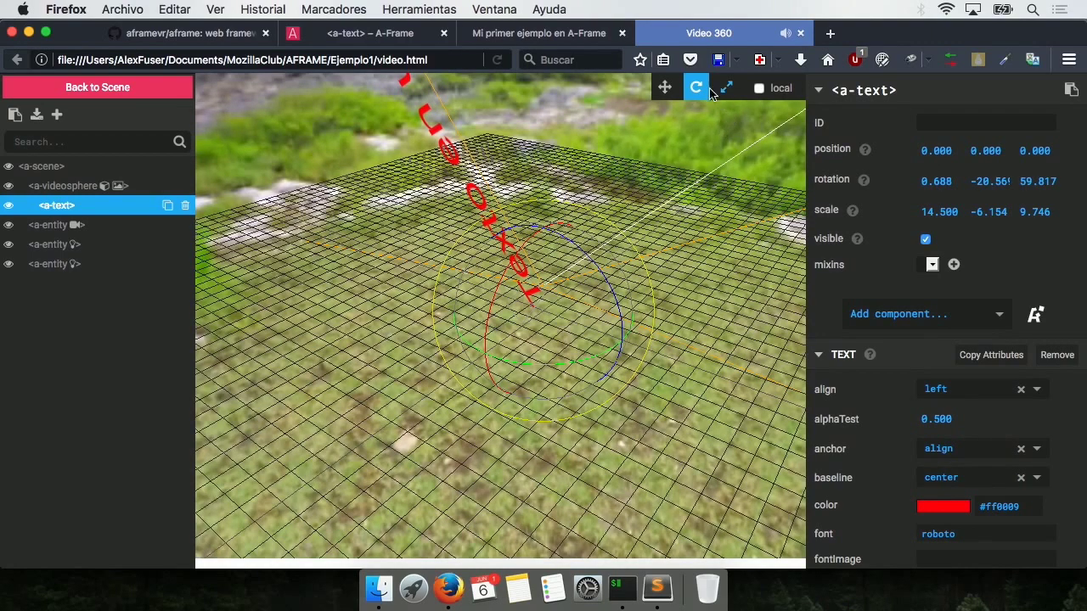
{"action": "left_click", "coordinate": [665, 89]}
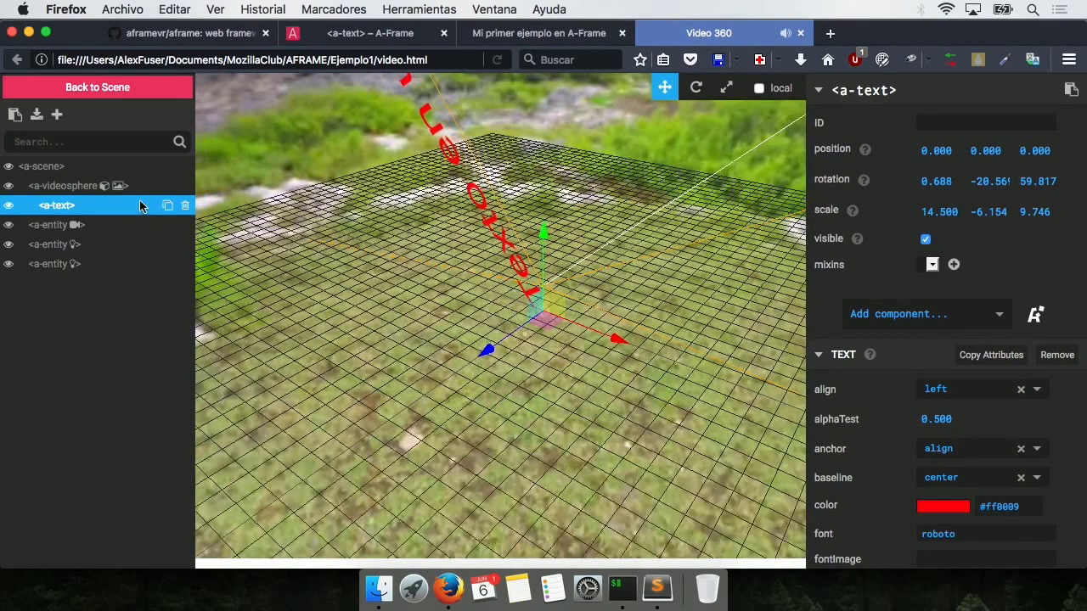
Step: Leave the inspector and look around the 360 video to check how the red text is placed
{"action": "left_click", "coordinate": [126, 88]}
{"action": "left_click_drag", "start_coordinate": [620, 370], "coordinate": [34, 450]}
{"action": "left_click_drag", "start_coordinate": [105, 266], "coordinate": [1052, 166]}
{"action": "left_click_drag", "start_coordinate": [777, 277], "coordinate": [640, 173]}
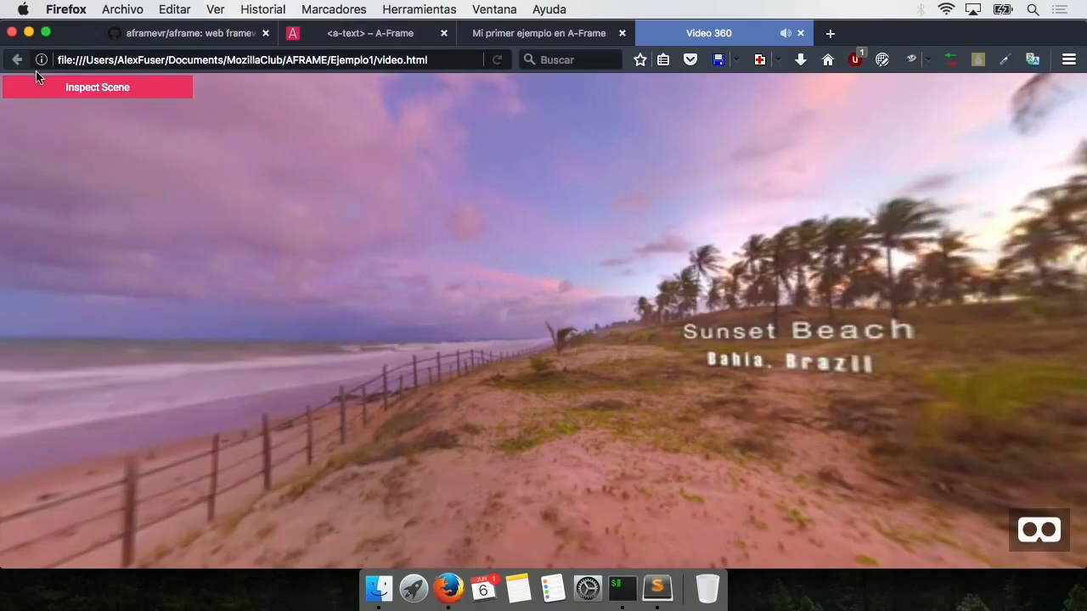
Step: Reopen the inspector, move the a-text along its Z axis to about -7.238 and return to the scene
{"action": "left_click", "coordinate": [38, 84]}
{"action": "left_click_drag", "start_coordinate": [507, 252], "coordinate": [570, 295]}
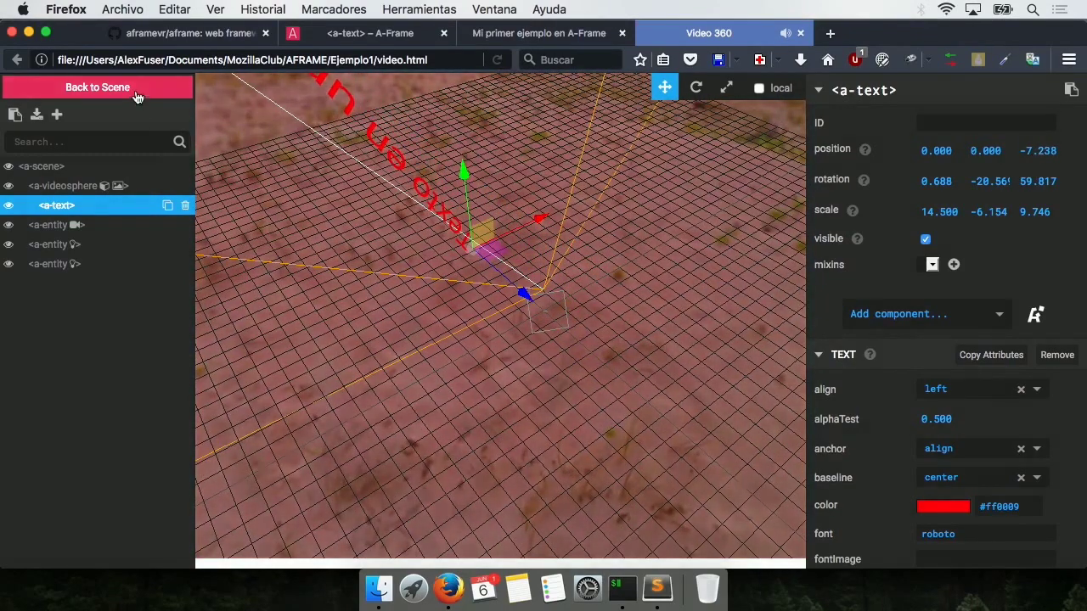
{"action": "key", "text": "ctrl+alt+i"}
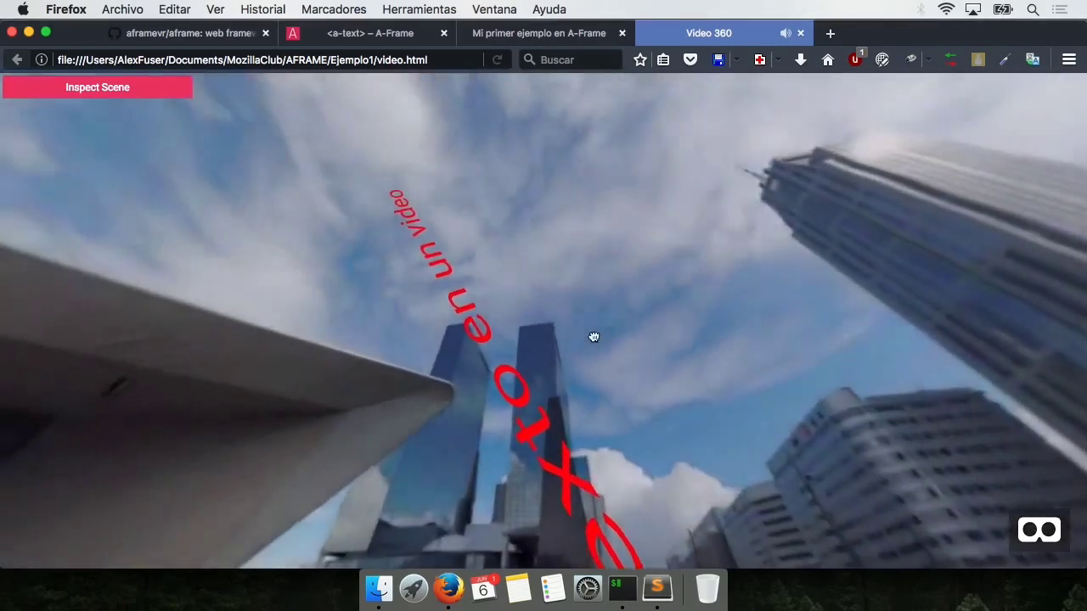
Step: Look around the 360 video to examine the repositioned text from several angles, and close the Video 360 page
{"action": "left_click_drag", "start_coordinate": [594, 337], "coordinate": [692, 449]}
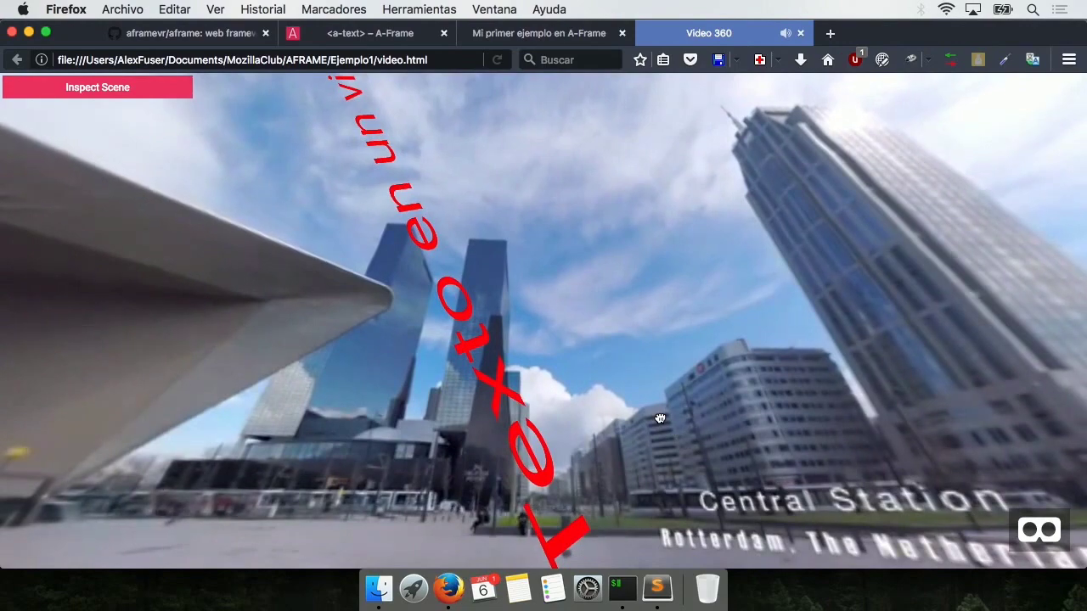
{"action": "left_click_drag", "start_coordinate": [614, 226], "coordinate": [510, 260]}
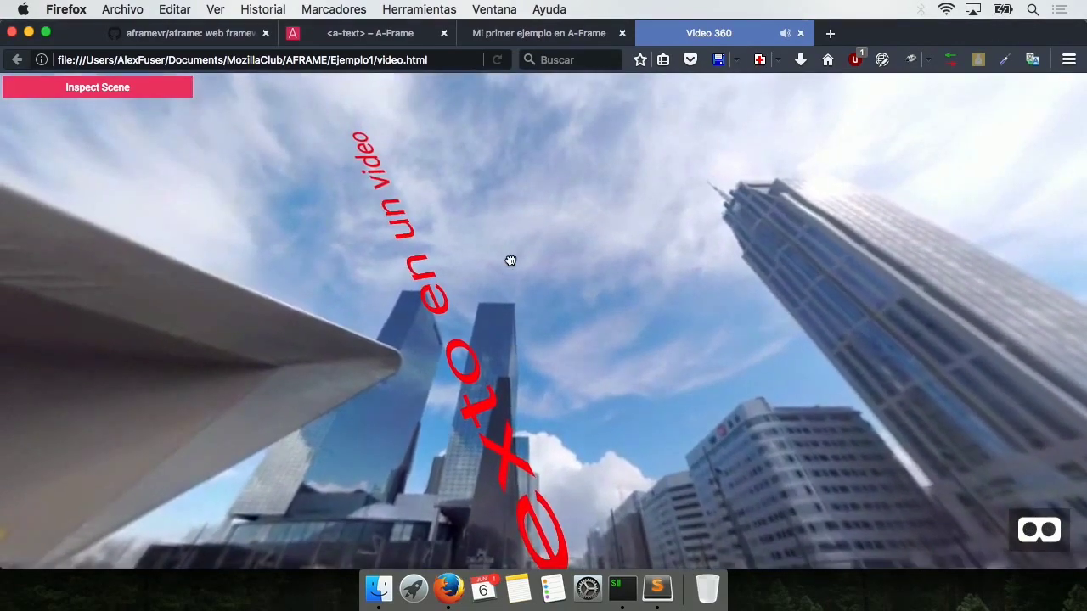
{"action": "left_click_drag", "start_coordinate": [586, 252], "coordinate": [660, 323]}
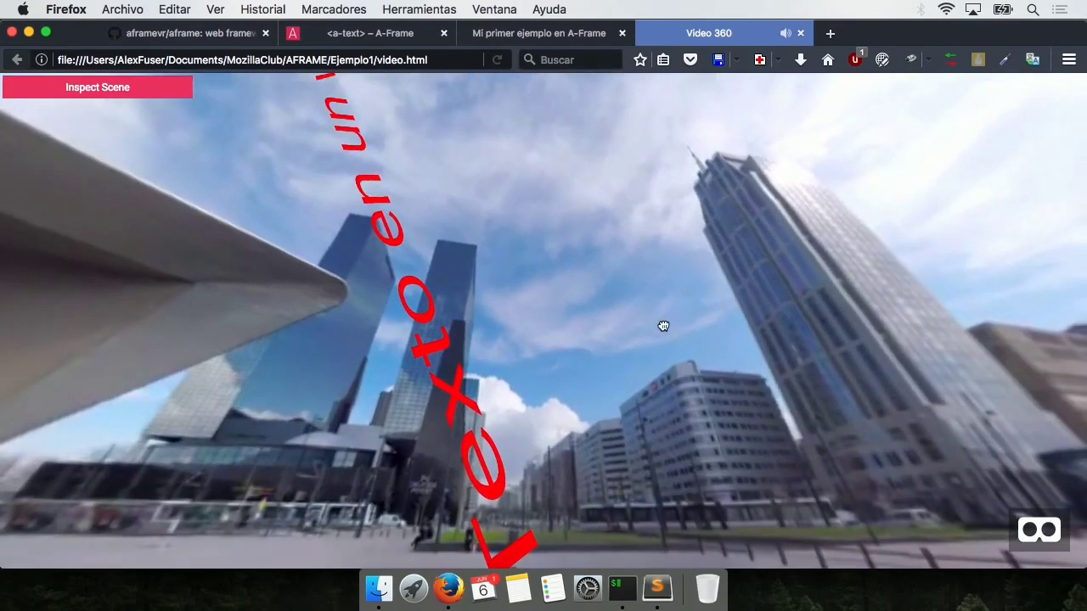
{"action": "left_click", "coordinate": [800, 33]}
Step: Switch to Sublime Text and review ejemplo2.html, highlighting the whole document, the A-Frame script line and the a-circle and a-sphere tags
{"action": "scroll", "coordinate": [158, 371], "scroll_direction": "down", "scroll_amount": 5}
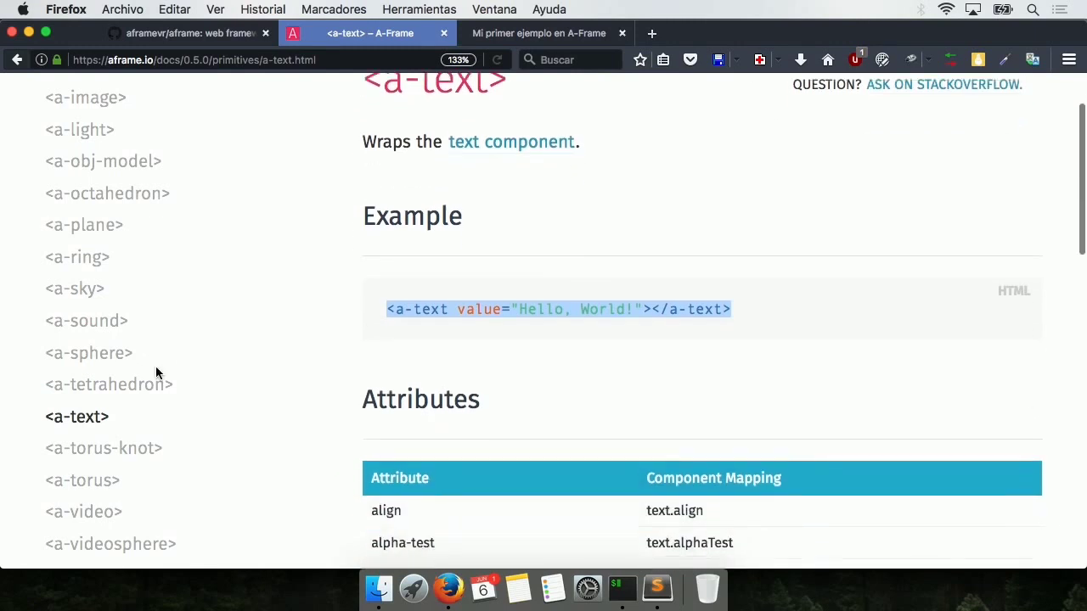
{"action": "left_click", "coordinate": [658, 588]}
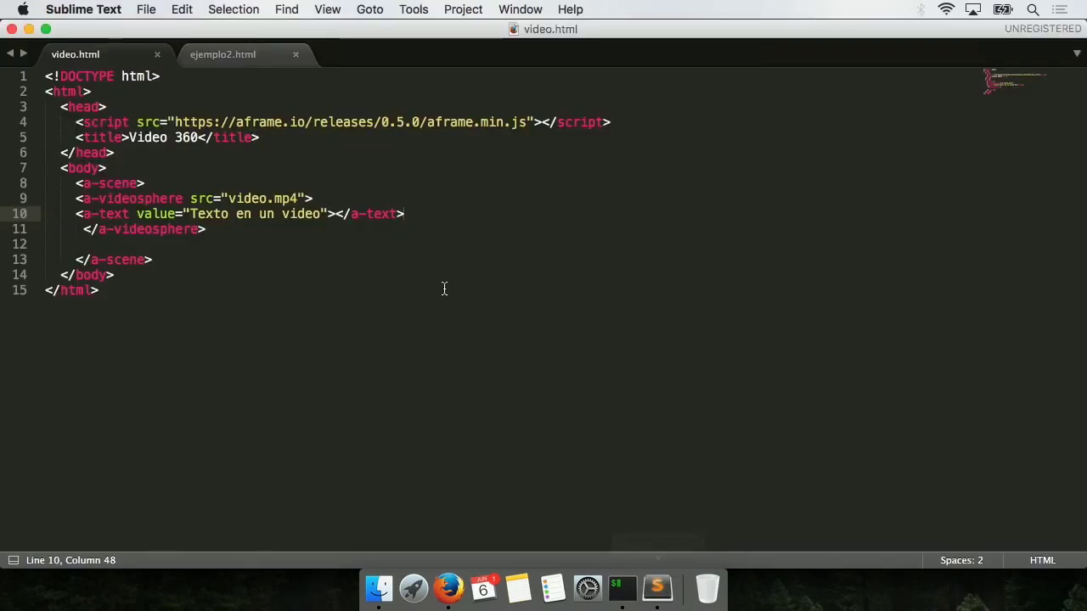
{"action": "left_click", "coordinate": [217, 56]}
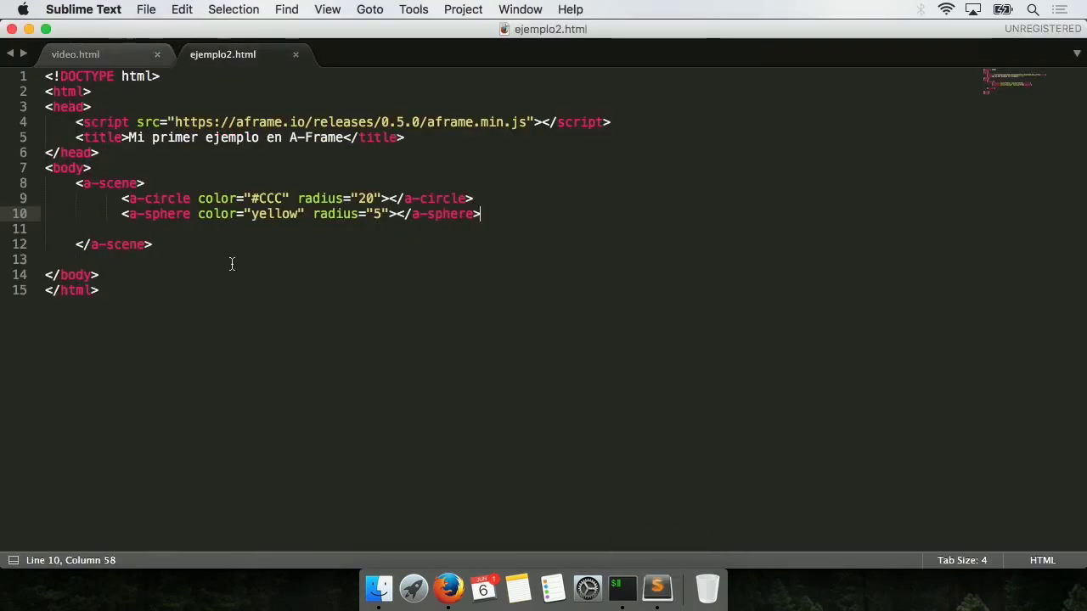
{"action": "left_click_drag", "start_coordinate": [46, 76], "coordinate": [203, 338]}
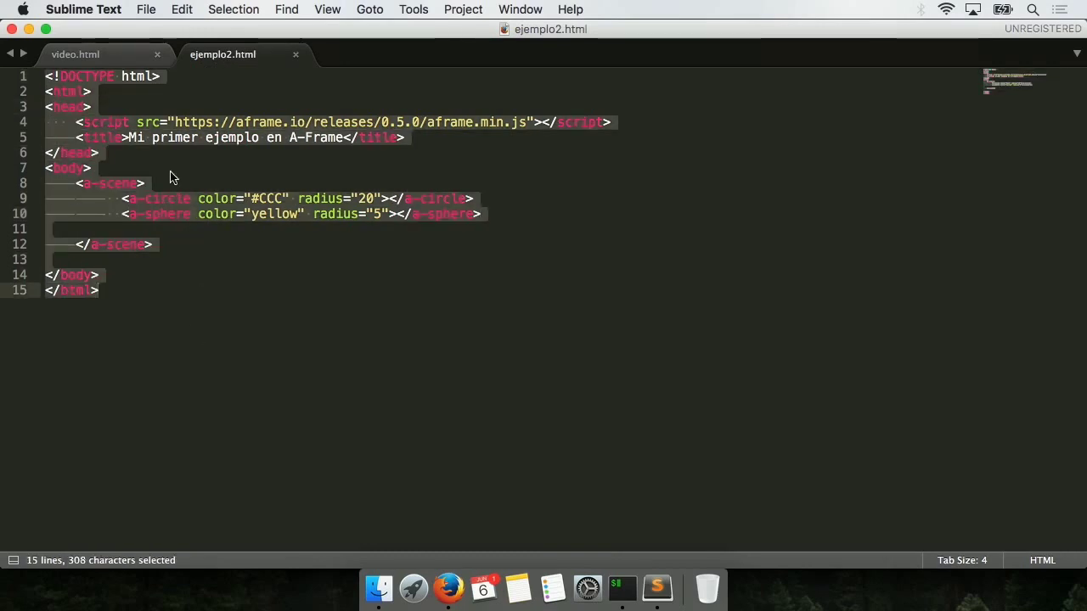
{"action": "left_click", "coordinate": [81, 126]}
{"action": "left_click_drag", "start_coordinate": [77, 123], "coordinate": [582, 125]}
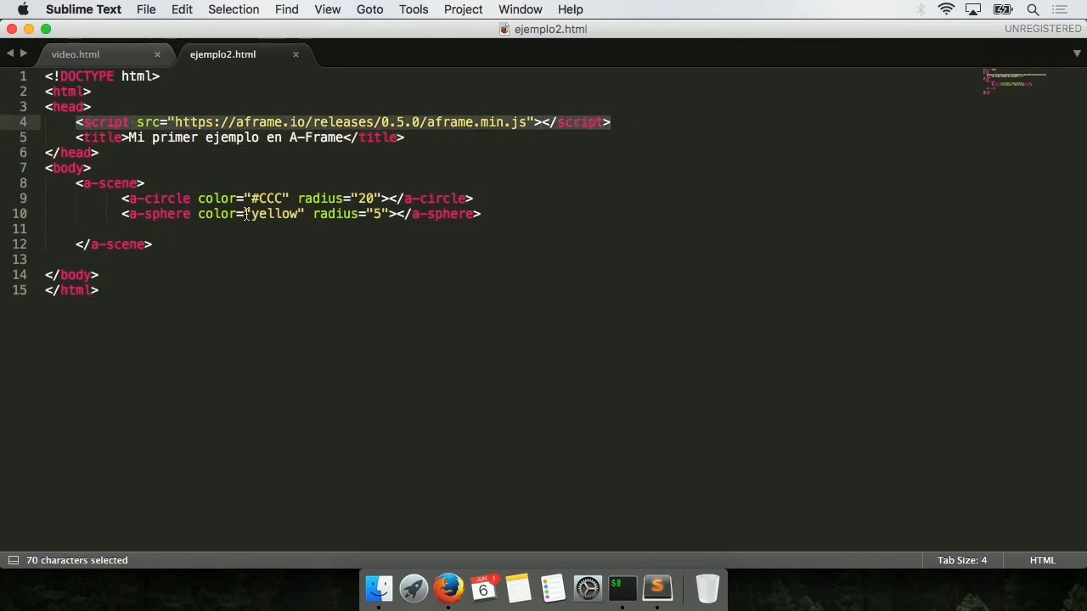
{"action": "left_click_drag", "start_coordinate": [123, 201], "coordinate": [183, 235]}
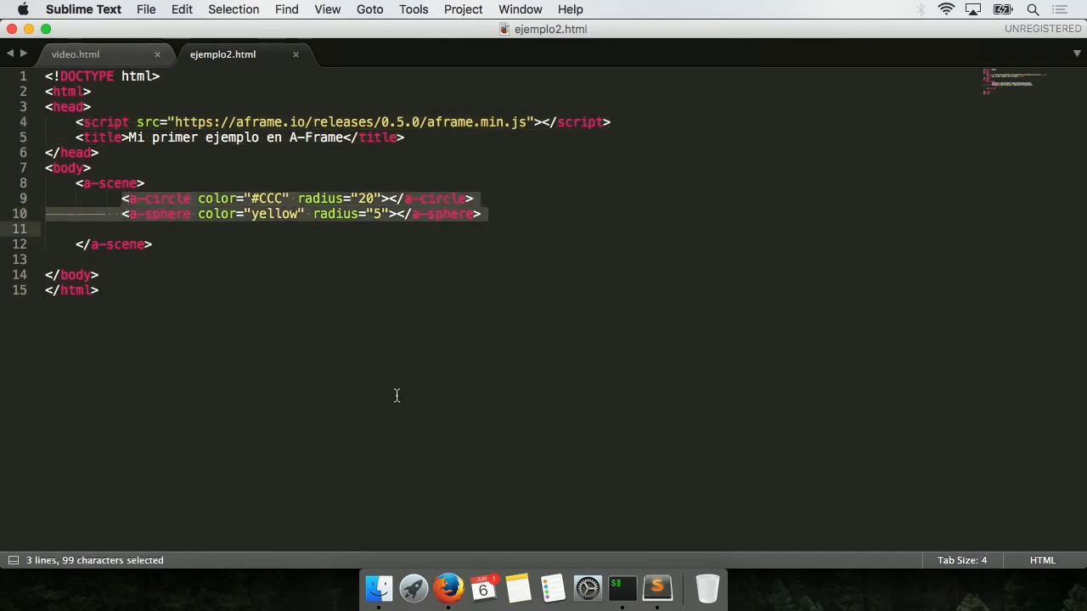
Step: Switch to Firefox and survey the A-Frame 0.5.0 documentation index, from the introduction and guides through core API, components and primitives
{"action": "key", "text": "super+Tab"}
{"action": "scroll", "coordinate": [170, 480], "scroll_direction": "down", "scroll_amount": 3}
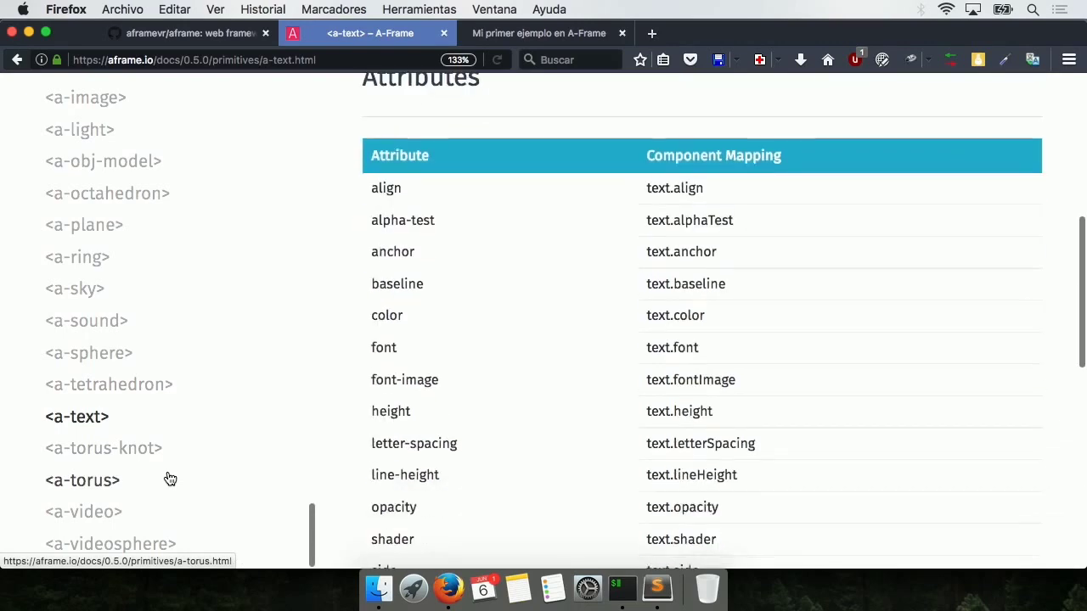
{"action": "scroll", "coordinate": [116, 317], "scroll_direction": "up", "scroll_amount": 10}
{"action": "scroll", "coordinate": [117, 319], "scroll_direction": "up", "scroll_amount": 10}
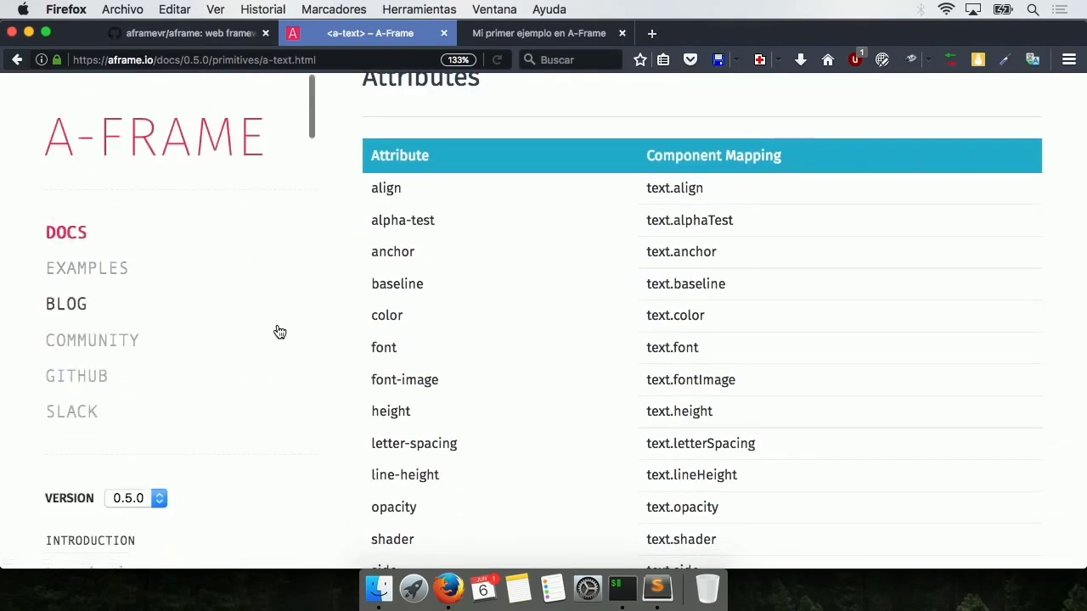
{"action": "scroll", "coordinate": [262, 355], "scroll_direction": "down", "scroll_amount": 10}
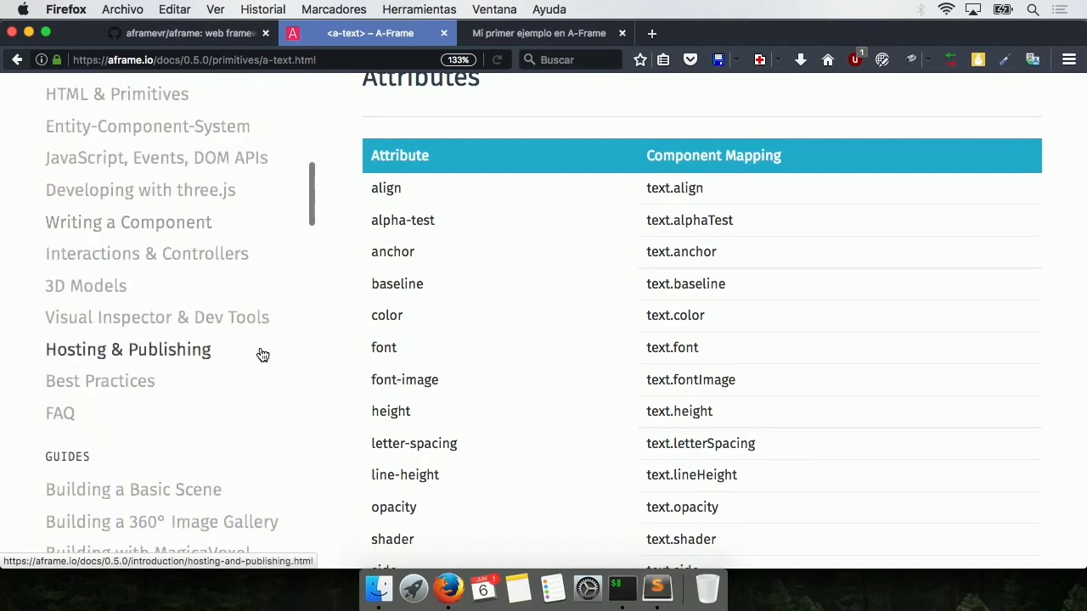
{"action": "scroll", "coordinate": [262, 355], "scroll_direction": "down", "scroll_amount": 10}
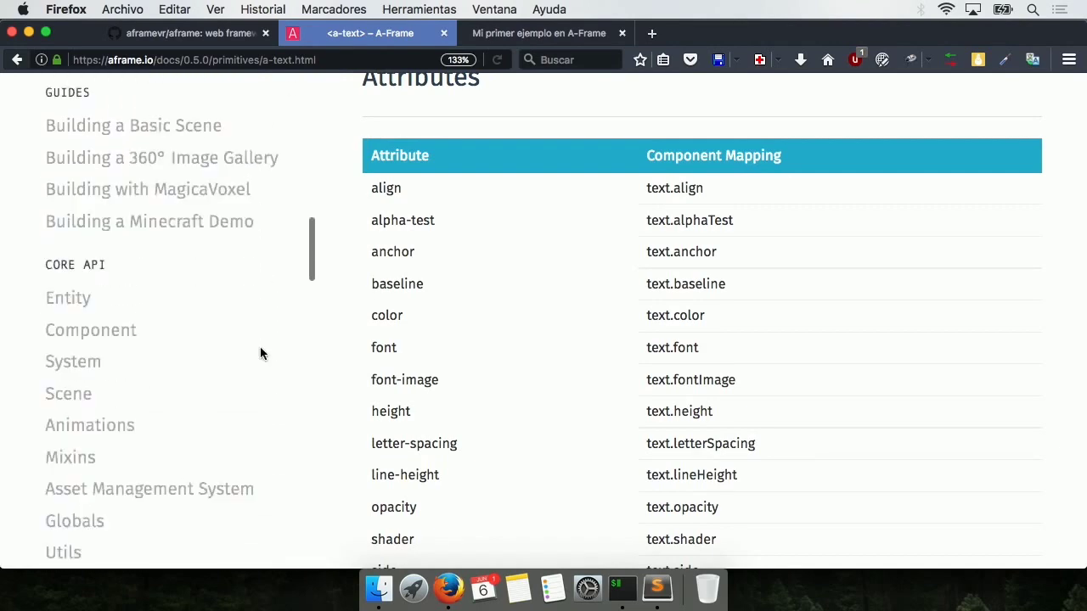
{"action": "scroll", "coordinate": [246, 348], "scroll_direction": "up", "scroll_amount": 5}
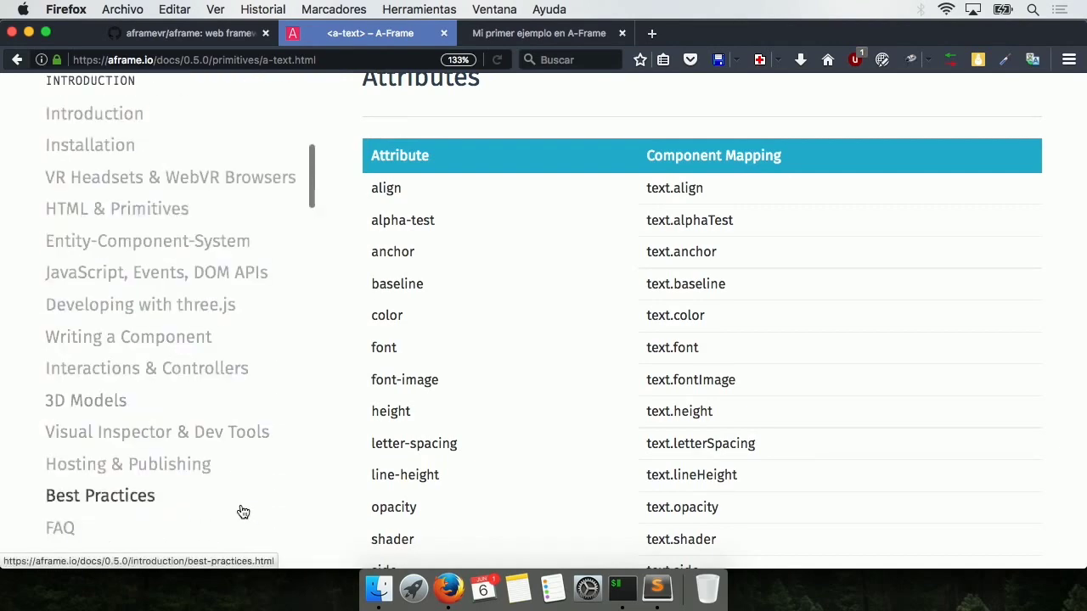
{"action": "scroll", "coordinate": [242, 506], "scroll_direction": "down", "scroll_amount": 3}
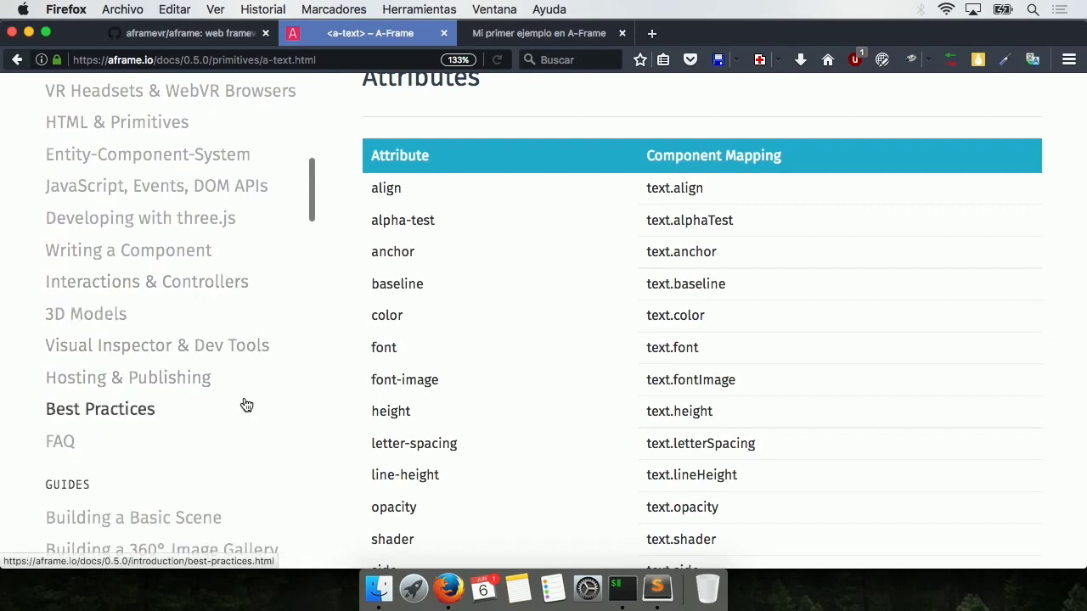
{"action": "scroll", "coordinate": [194, 425], "scroll_direction": "down", "scroll_amount": 7}
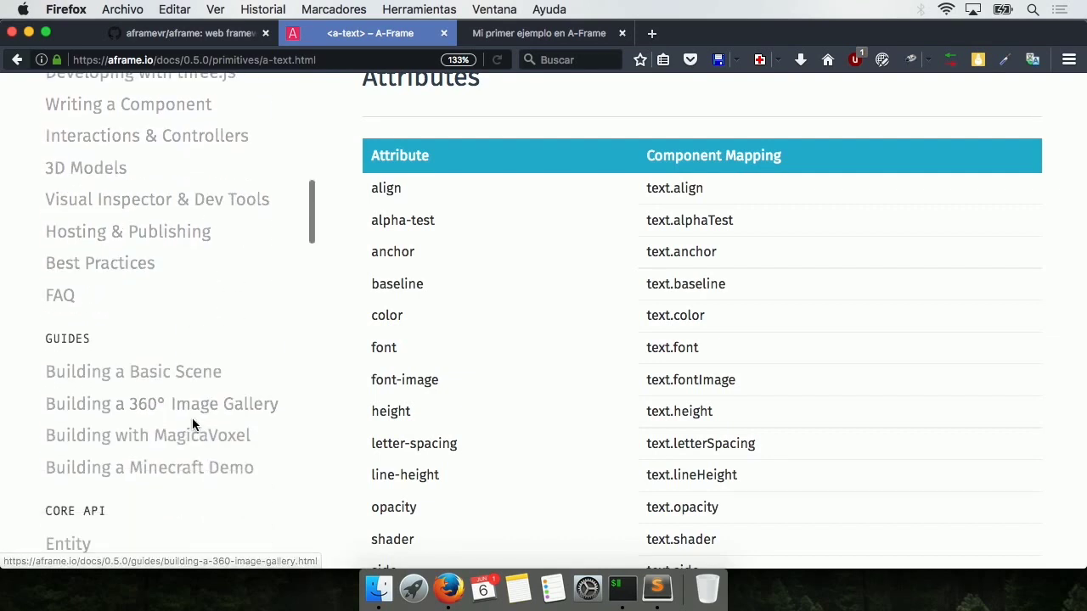
{"action": "scroll", "coordinate": [195, 425], "scroll_direction": "down", "scroll_amount": 20}
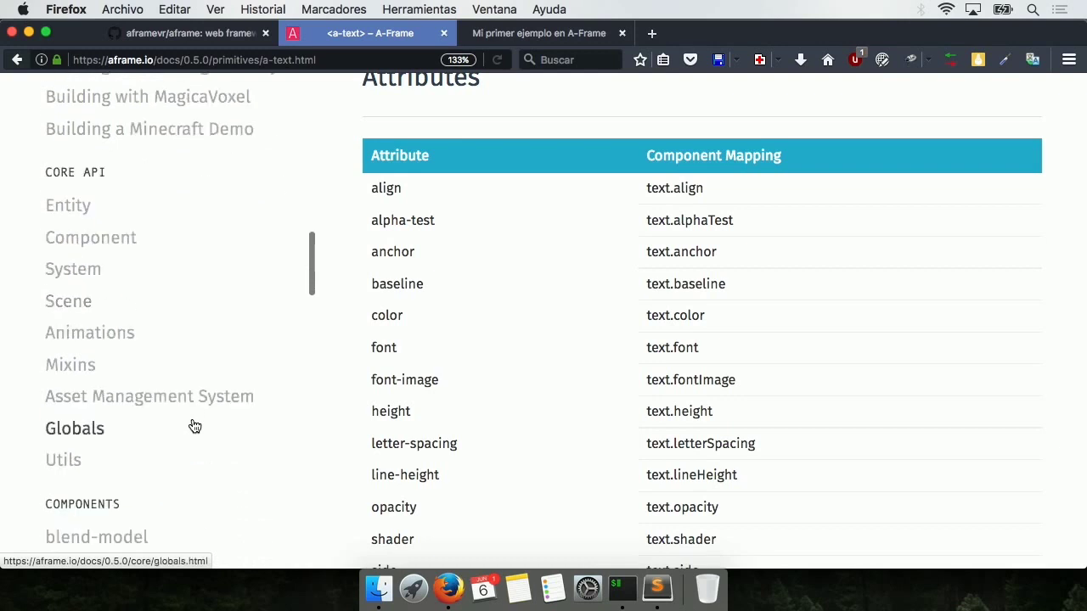
{"action": "scroll", "coordinate": [195, 425], "scroll_direction": "down", "scroll_amount": 20}
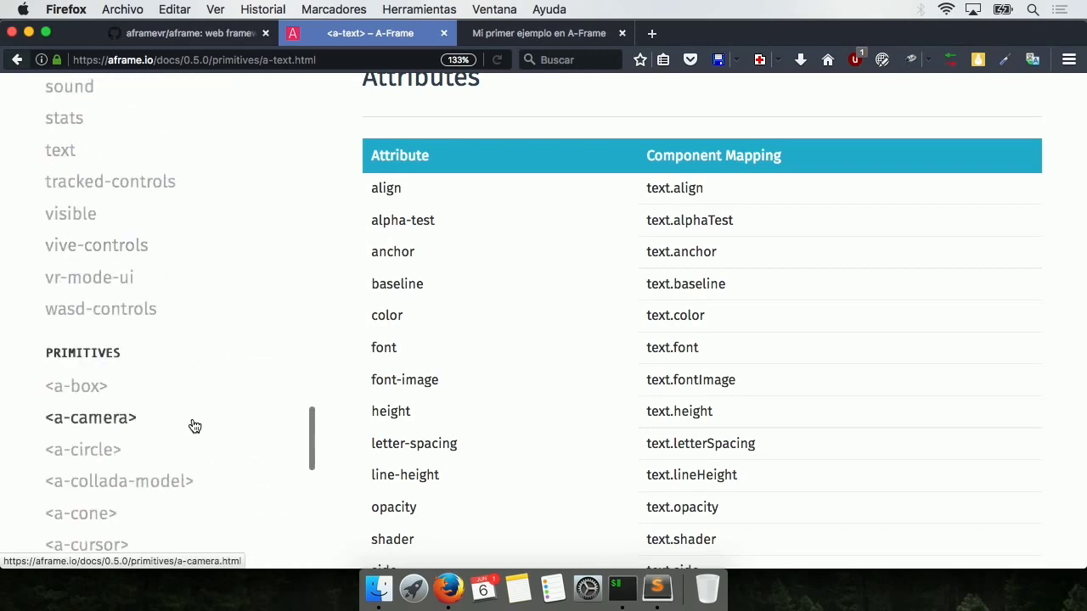
{"action": "scroll", "coordinate": [195, 426], "scroll_direction": "down", "scroll_amount": 2}
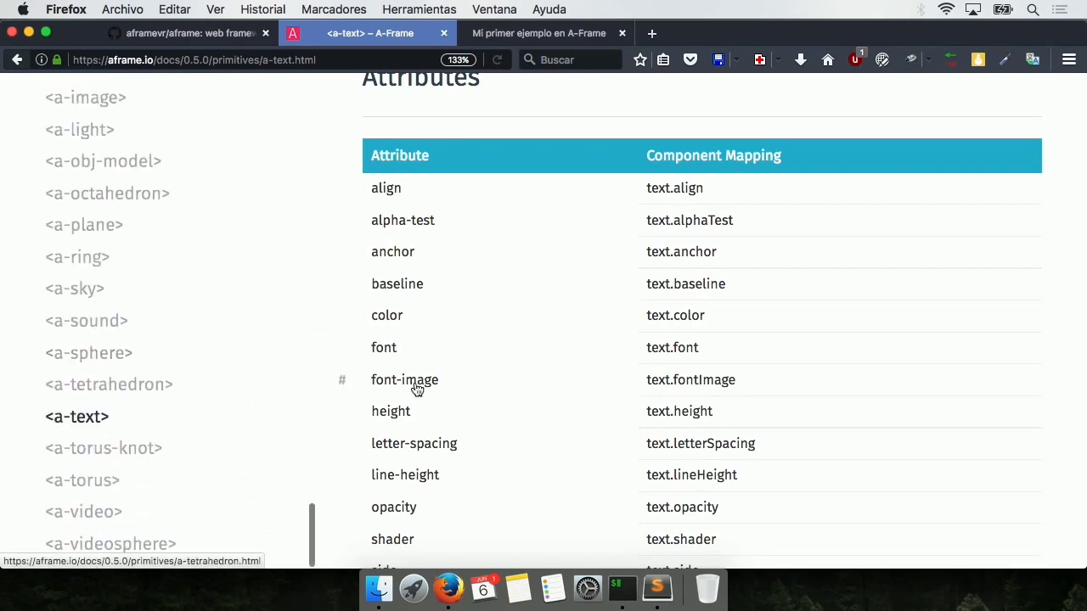